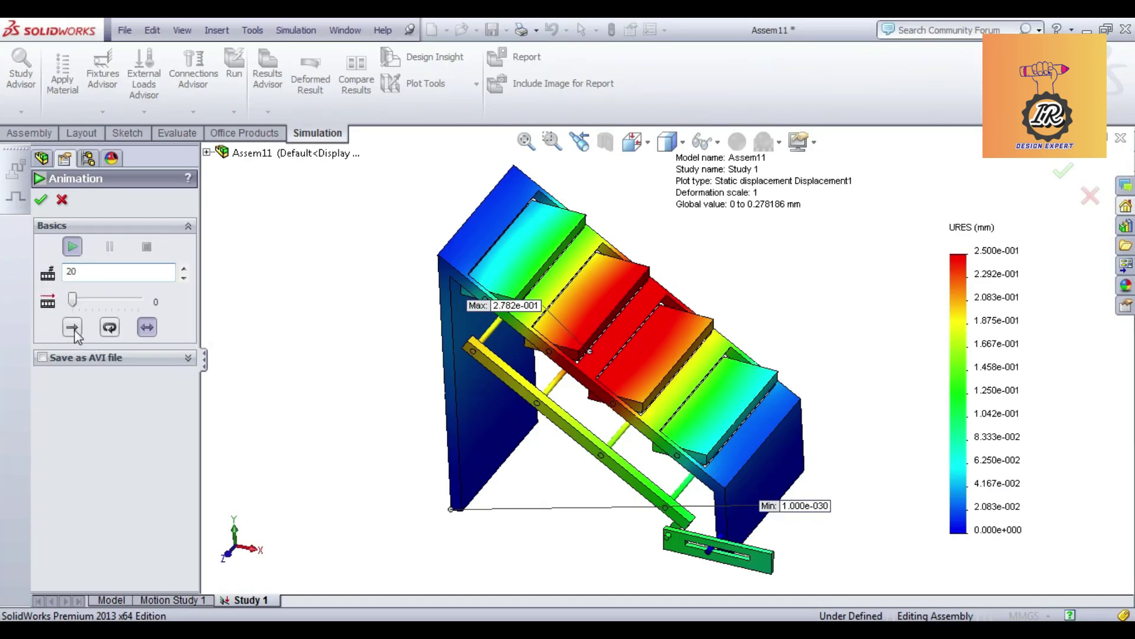
Play the 20-frame animation of the staircase displacement plot
click(72, 246)
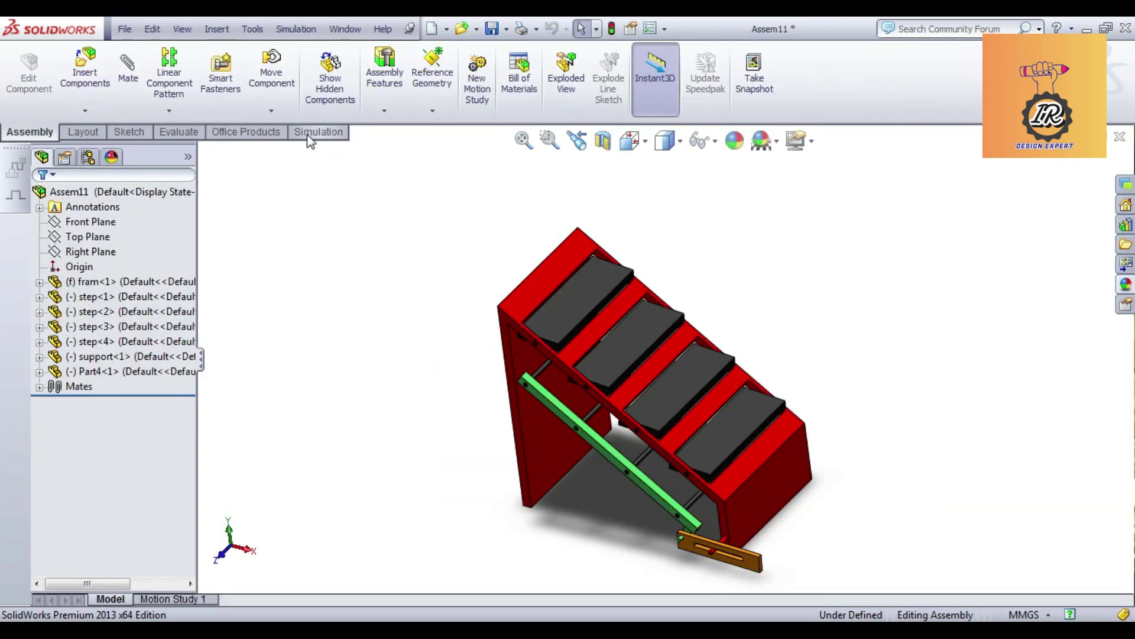
Turn on the SolidWorks Simulation add-in in the Add-Ins list and confirm
right_click(307, 134)
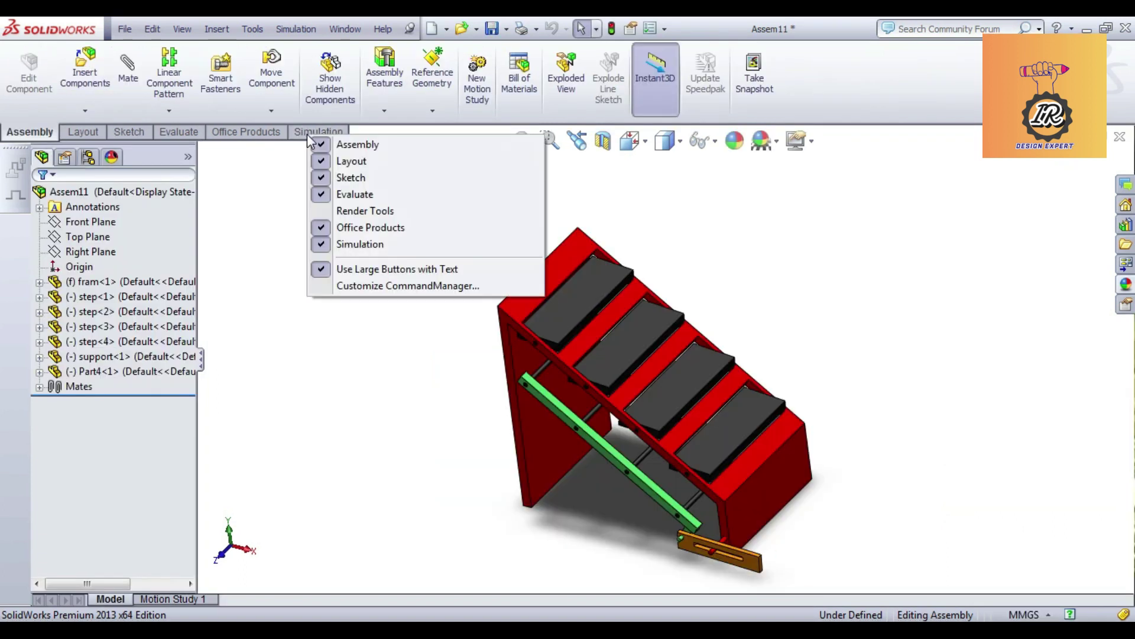
click(271, 256)
click(664, 29)
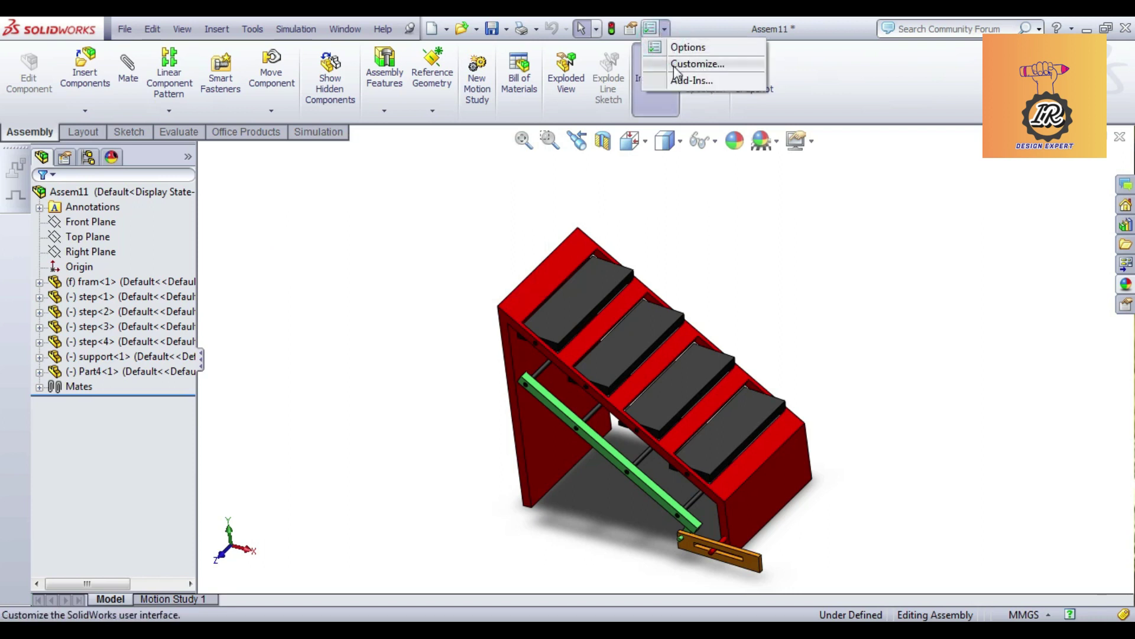
click(691, 81)
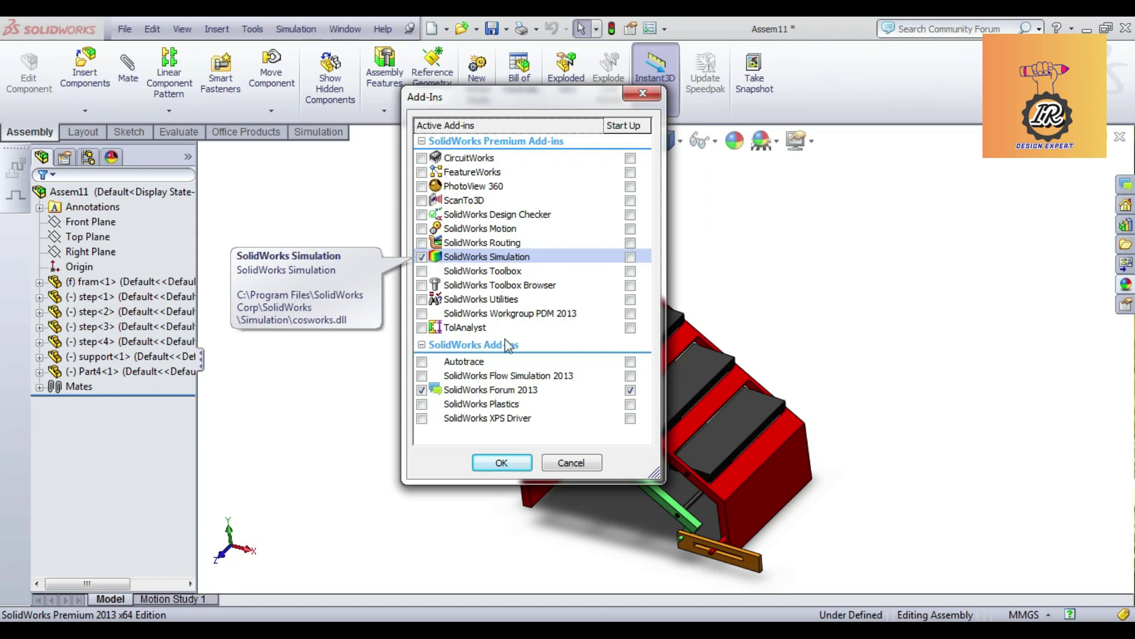
click(506, 462)
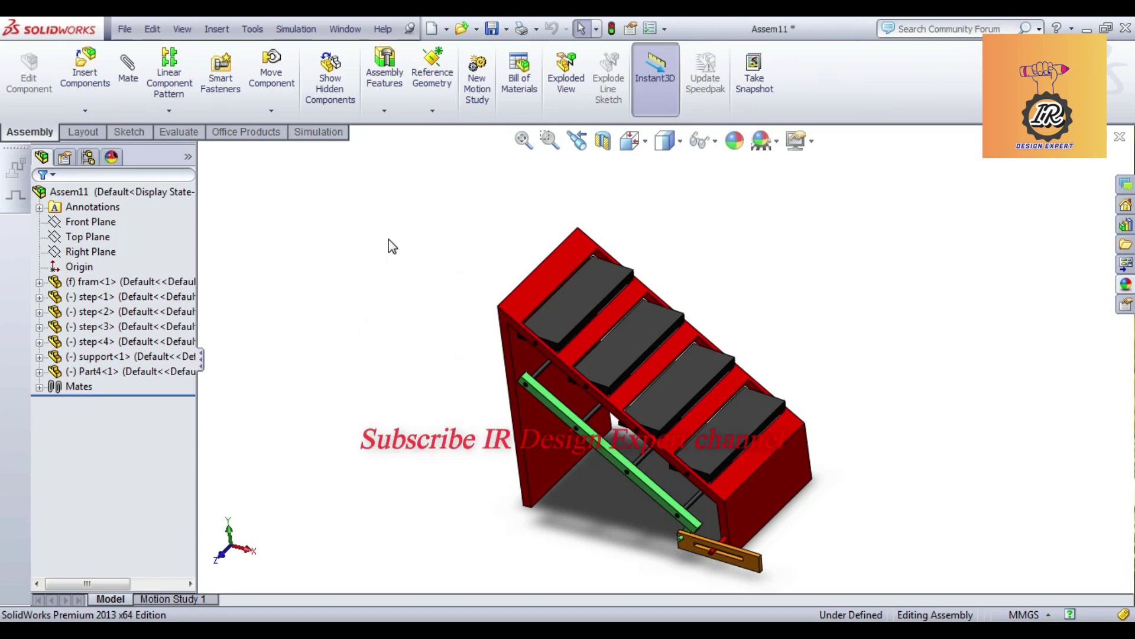
Create a new Static study from the Simulation tab's Study Advisor
click(307, 135)
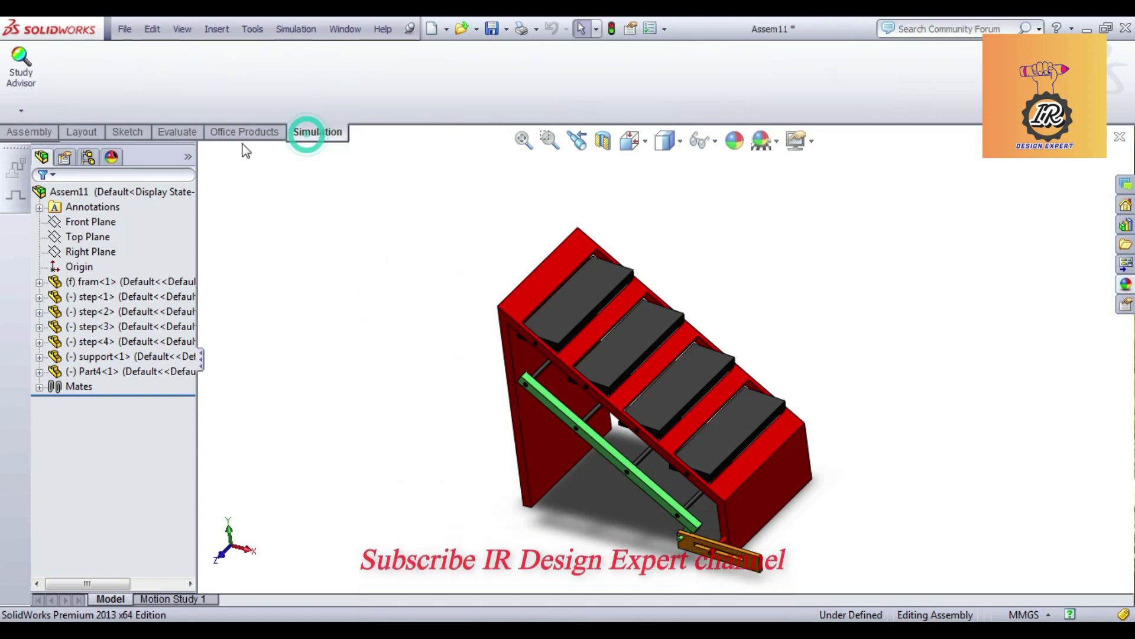
click(21, 110)
click(56, 142)
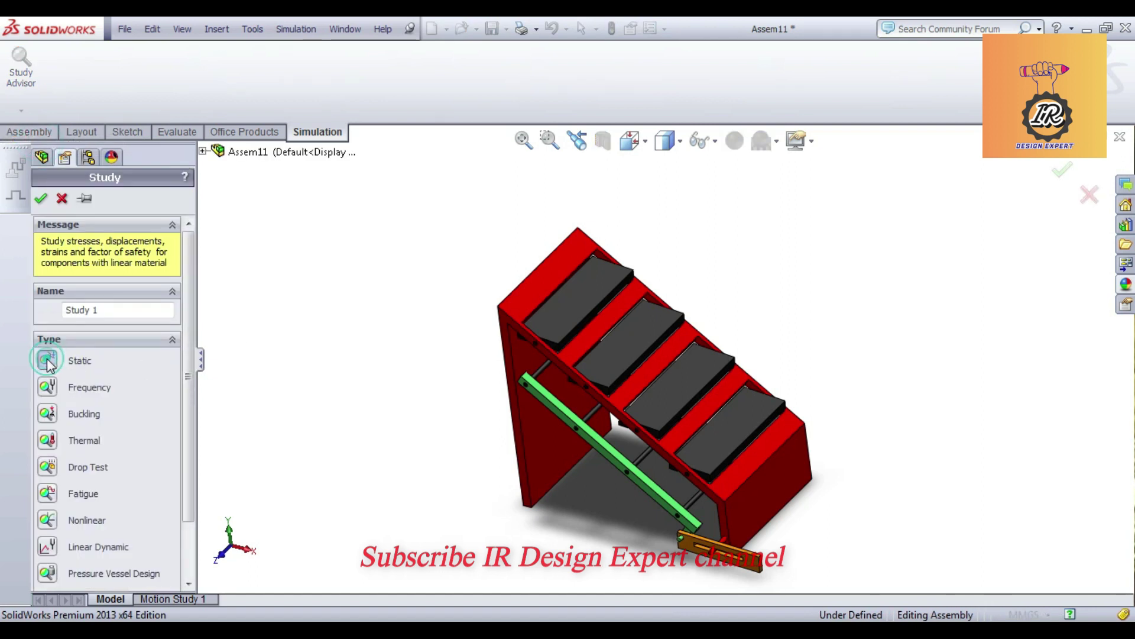
click(47, 361)
click(41, 198)
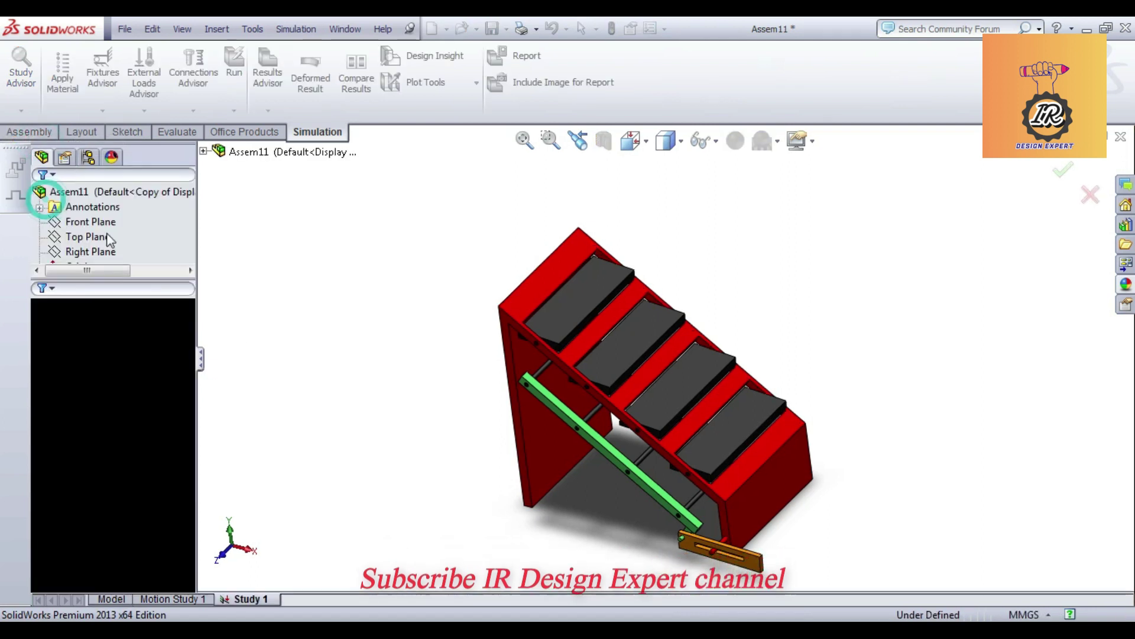
Check the connection options under Study 1's Connections, then dismiss them
click(77, 322)
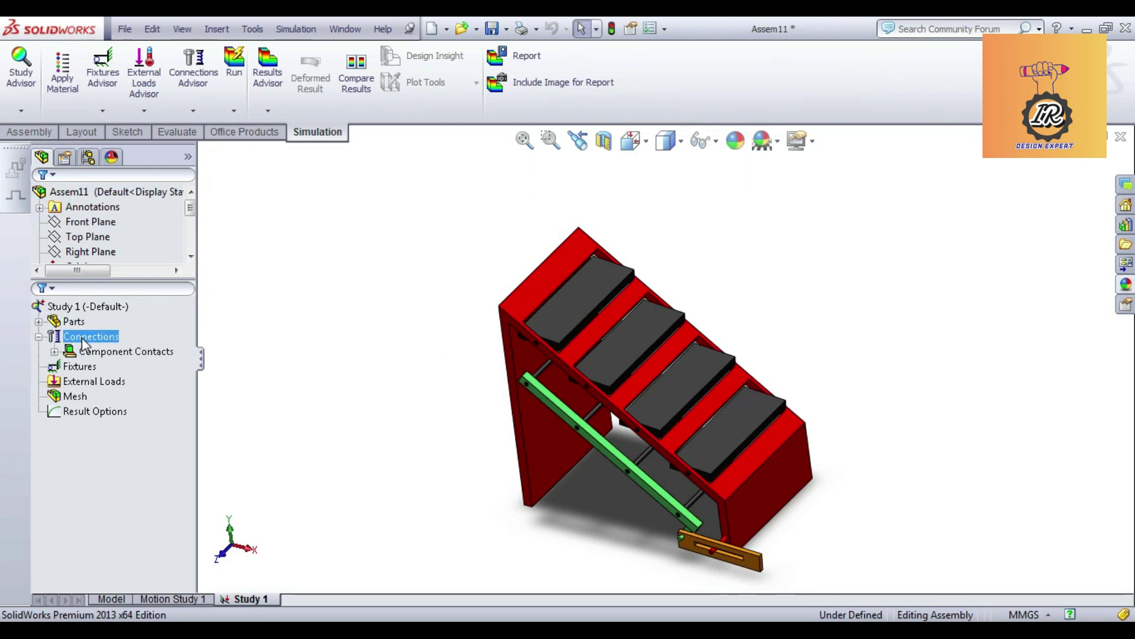
right_click(86, 340)
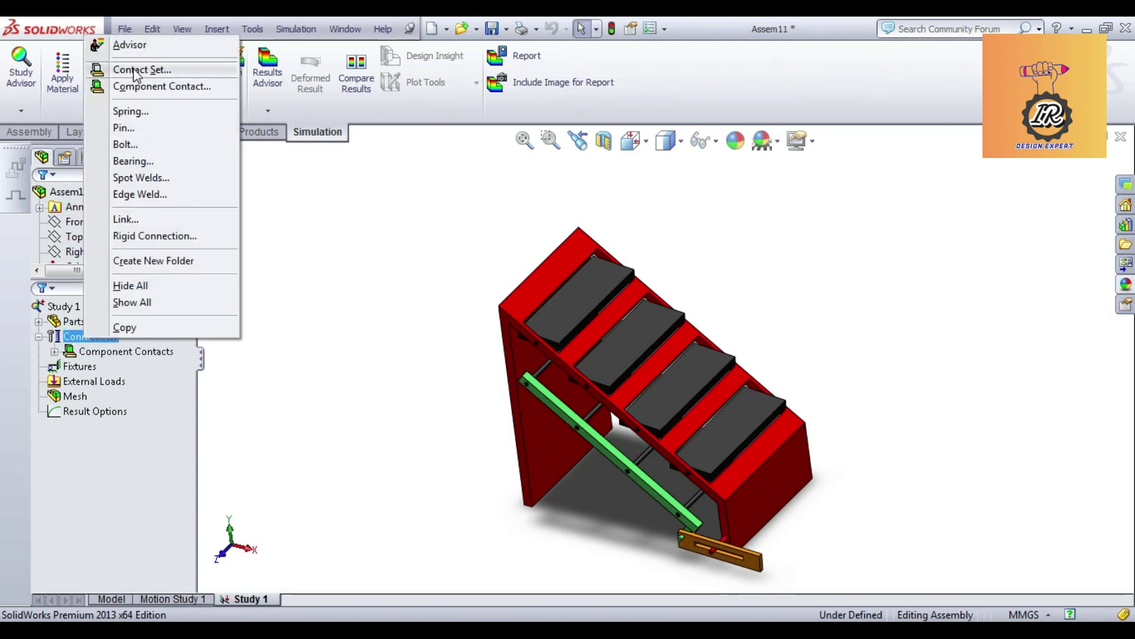
click(266, 210)
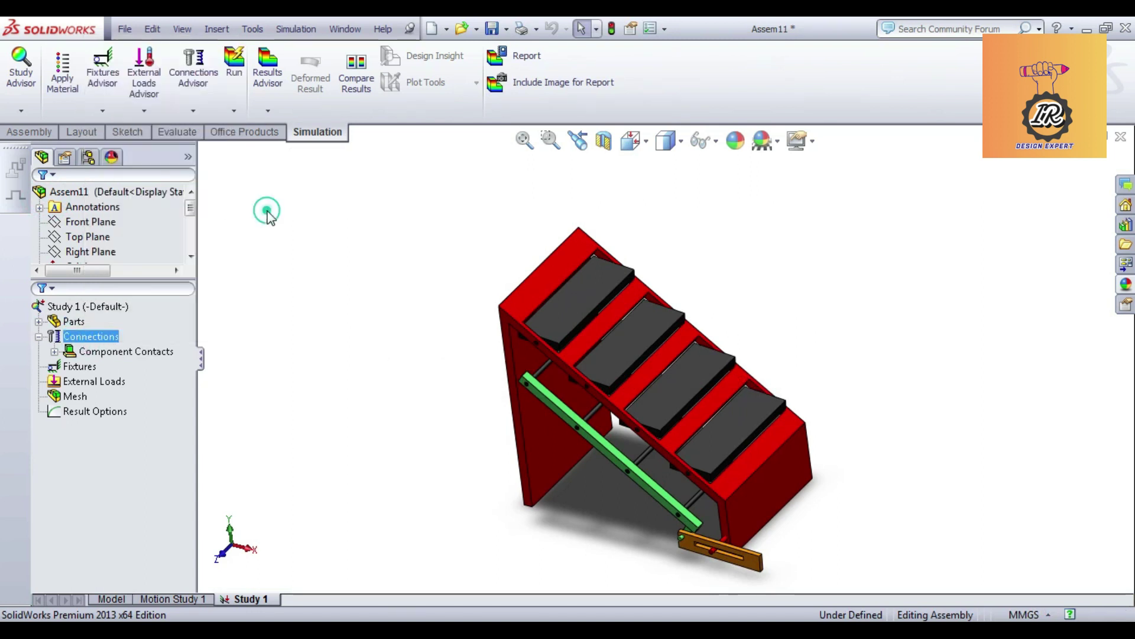
Start an exploded view, lifting the top and second step slabs off the frame
click(30, 133)
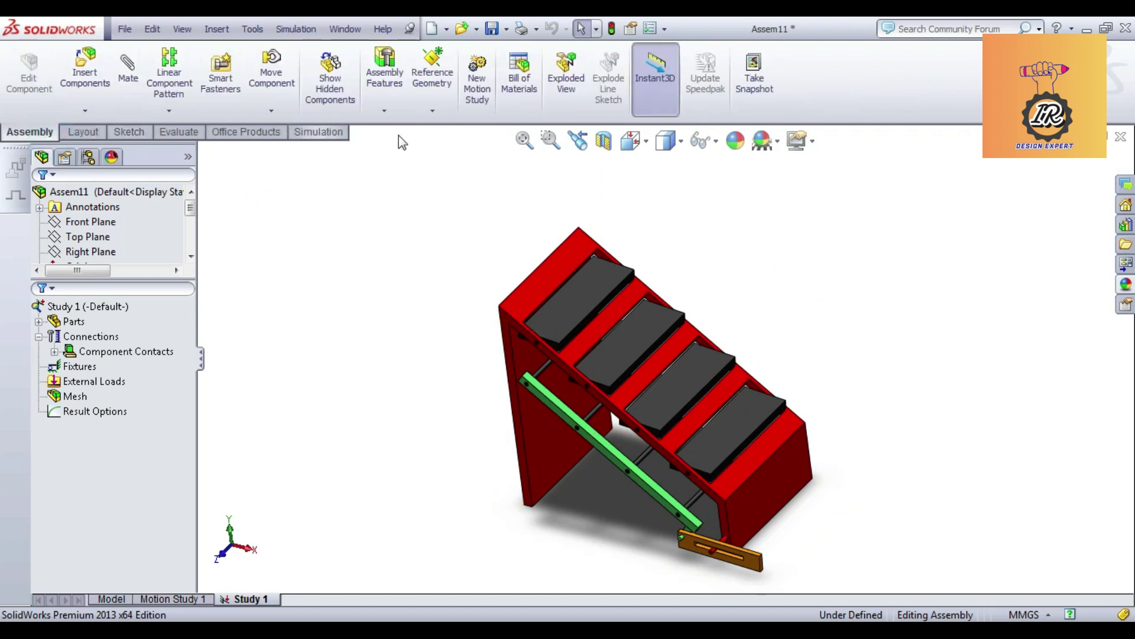
click(558, 104)
click(552, 318)
drag(509, 385, 591, 331)
click(597, 355)
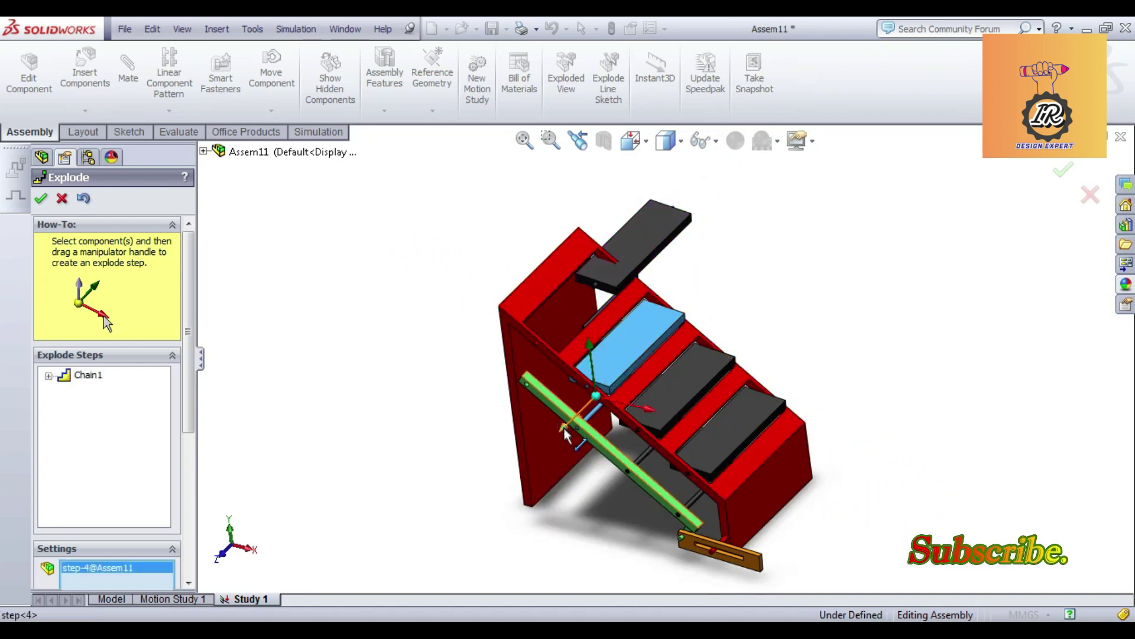
drag(563, 427, 645, 380)
Lift the third and bottom slabs, move the slider bracket down, and finish the explode
click(679, 388)
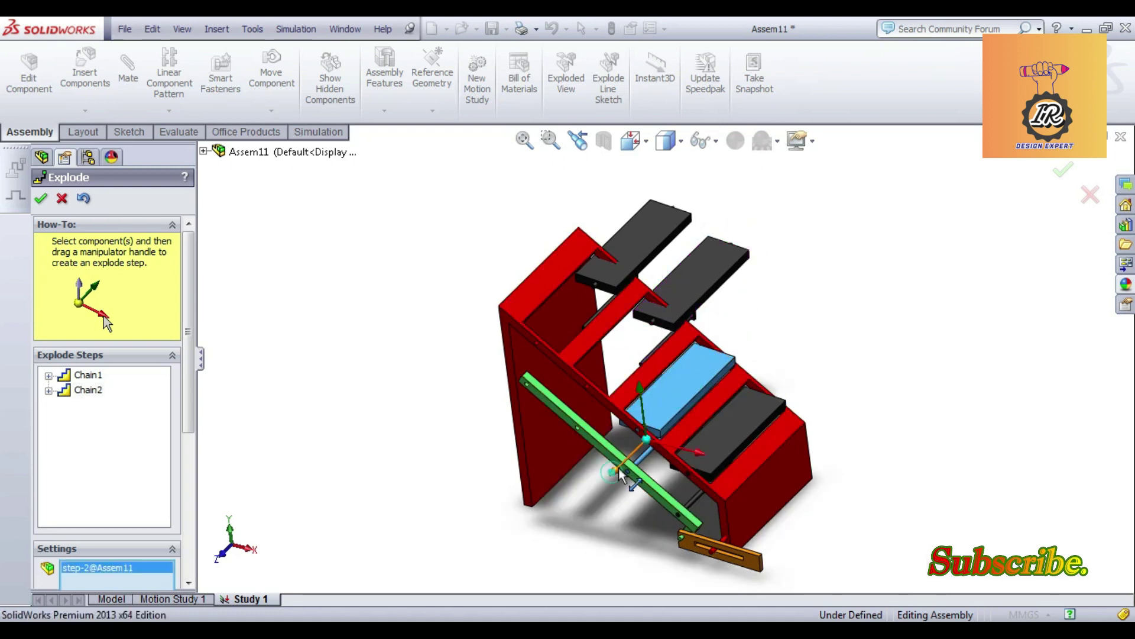
drag(612, 469, 689, 419)
click(729, 441)
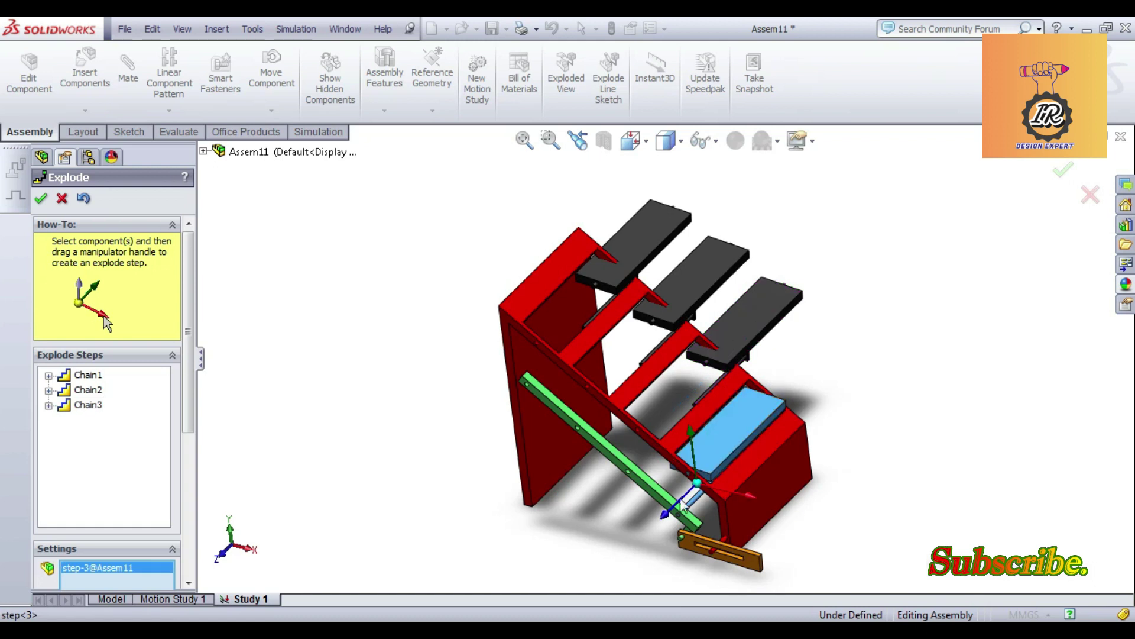
drag(733, 451, 726, 455)
click(732, 558)
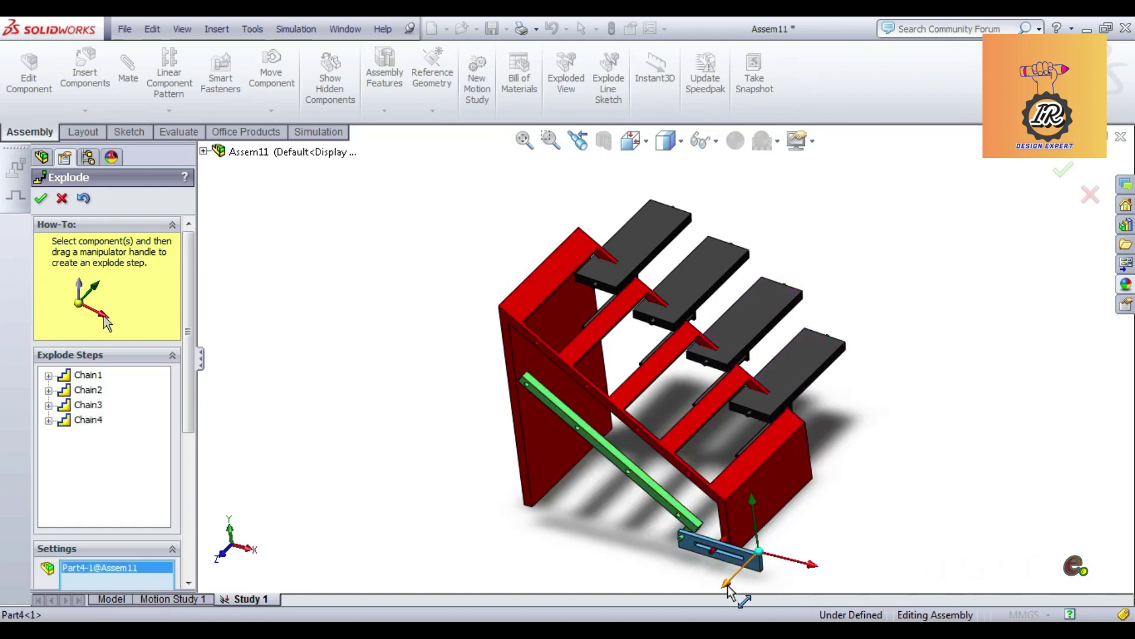
drag(728, 587, 712, 604)
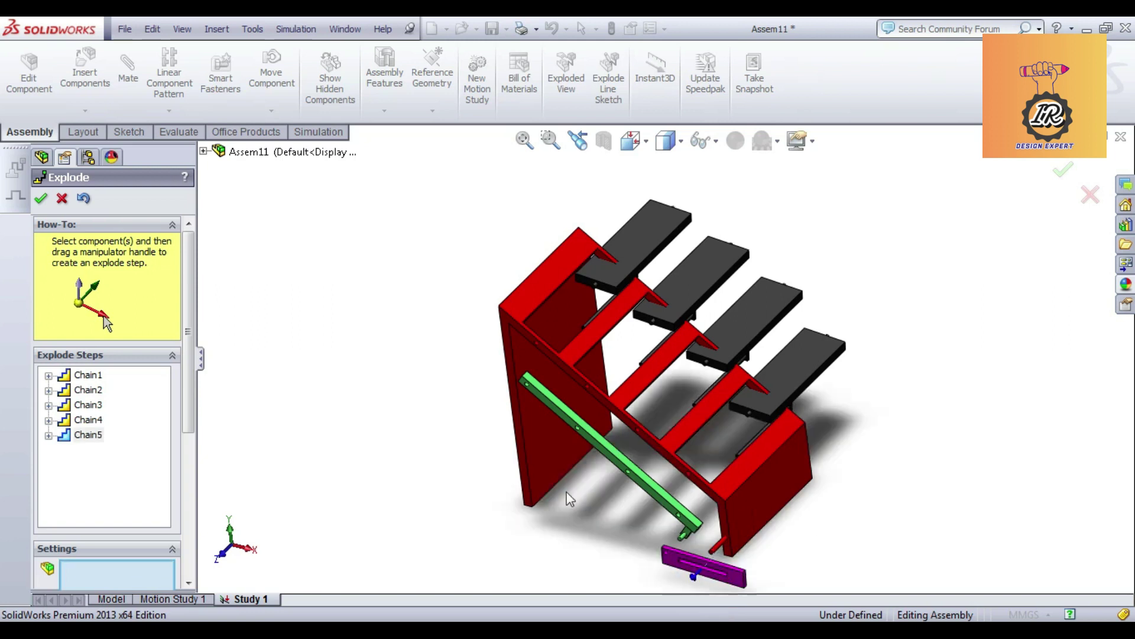
click(40, 199)
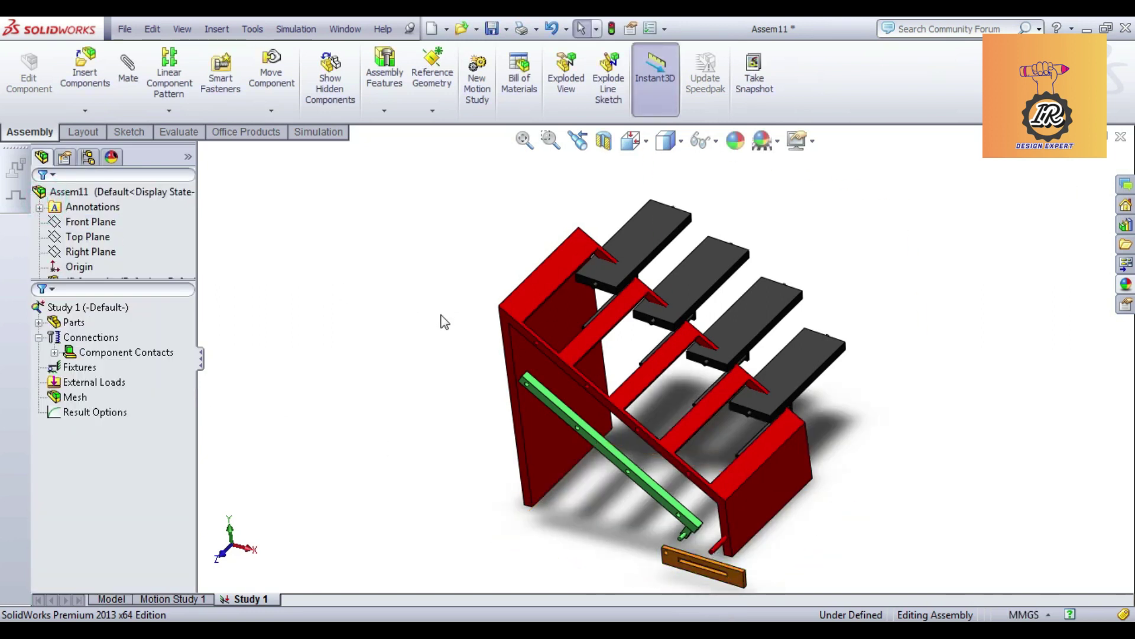
Start a No Penetration contact set with faces of steps 1–4 in Set 1
right_click(91, 359)
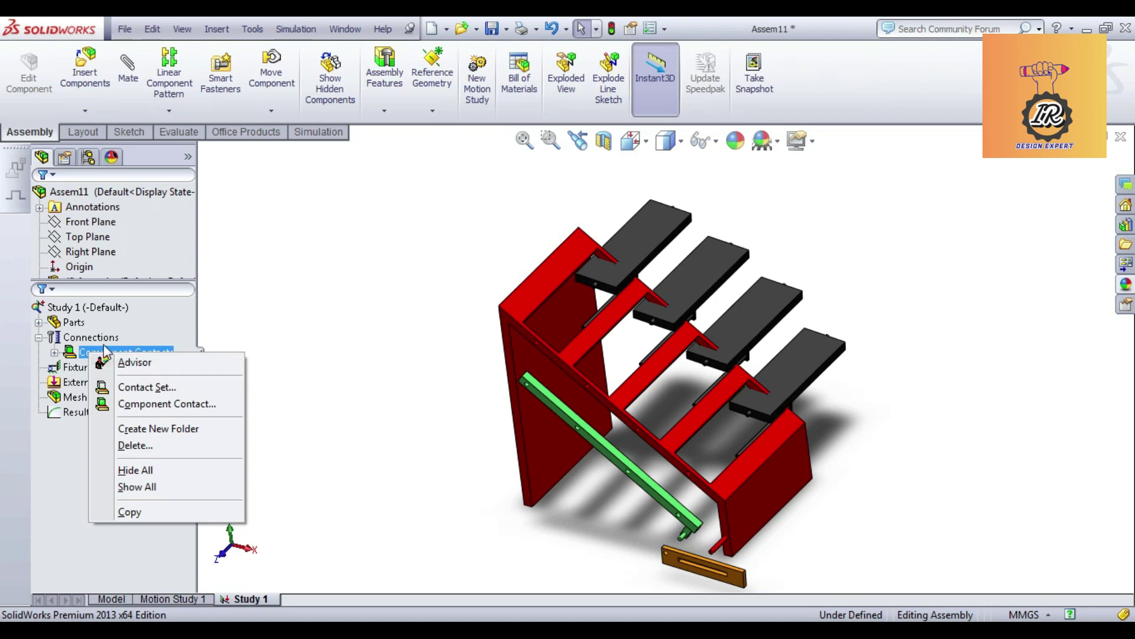
right_click(92, 337)
click(463, 328)
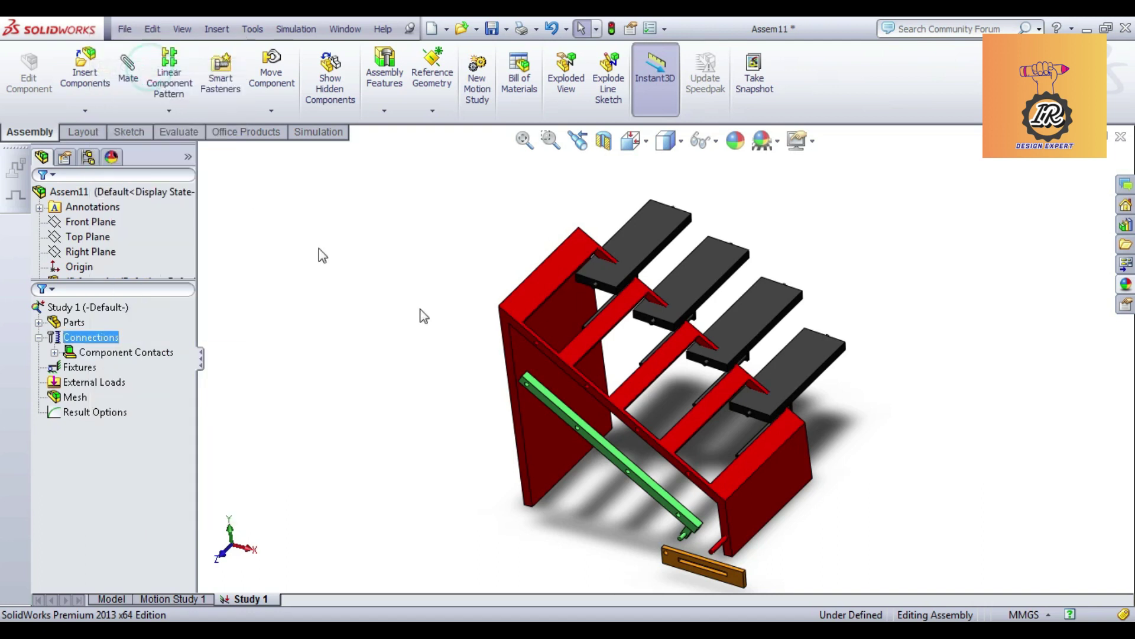
scroll(607, 309, down, 5)
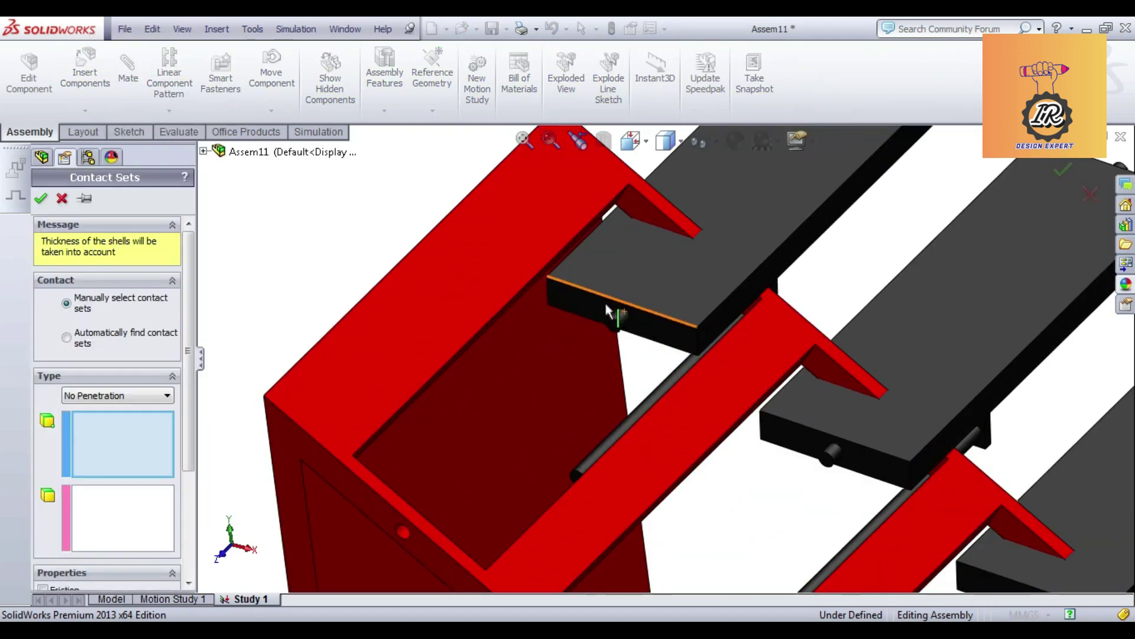
click(612, 312)
scroll(573, 293, up, 5)
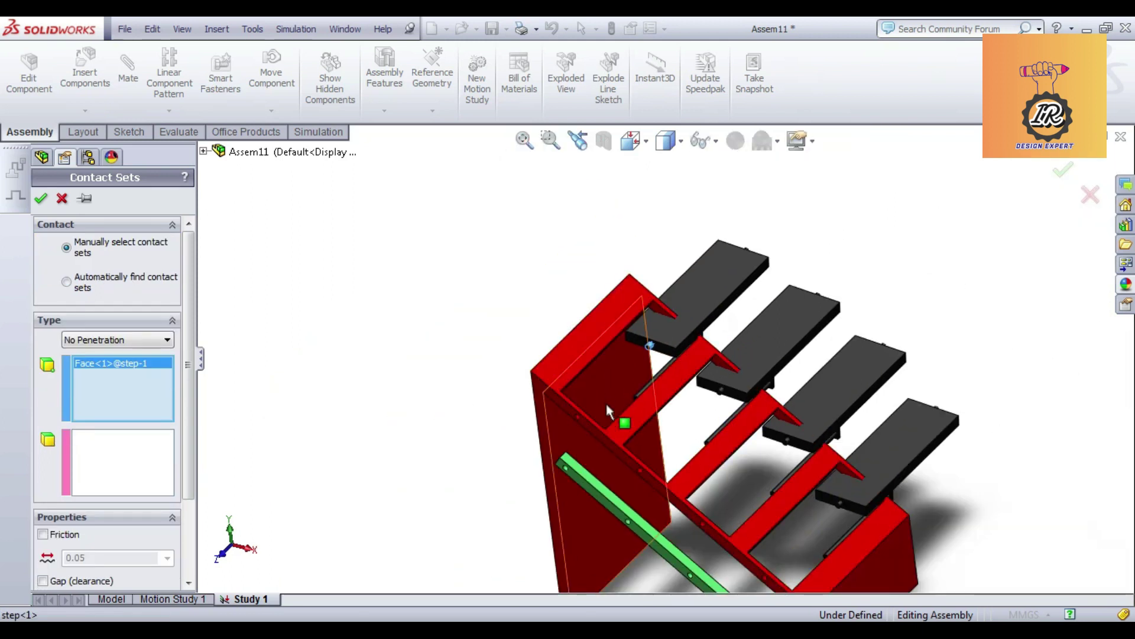
scroll(787, 408, down, 5)
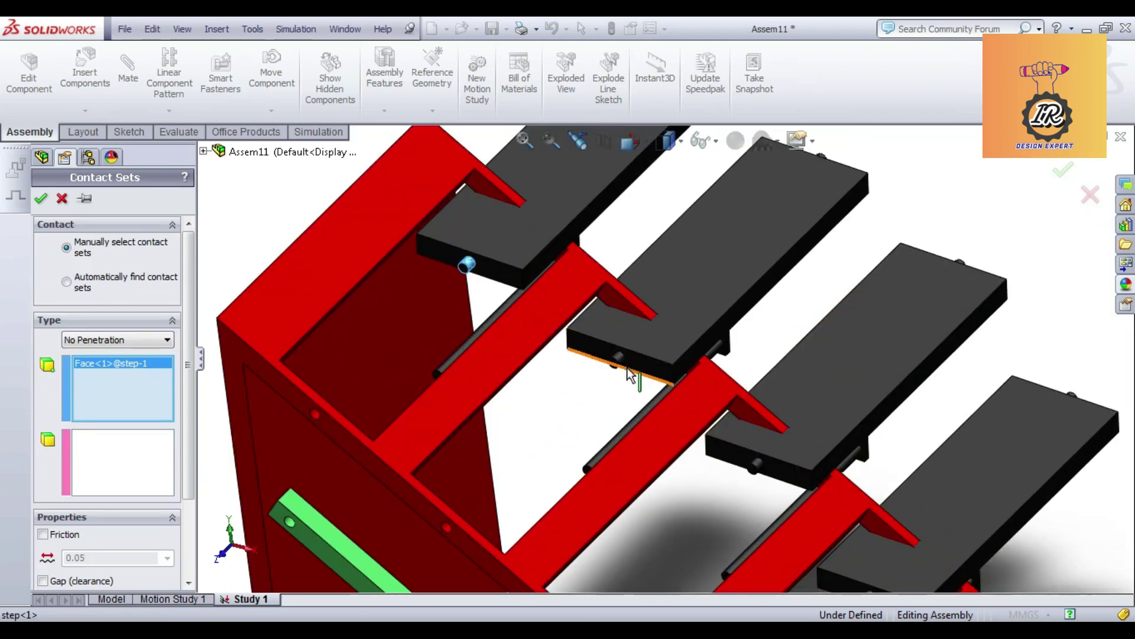
click(620, 359)
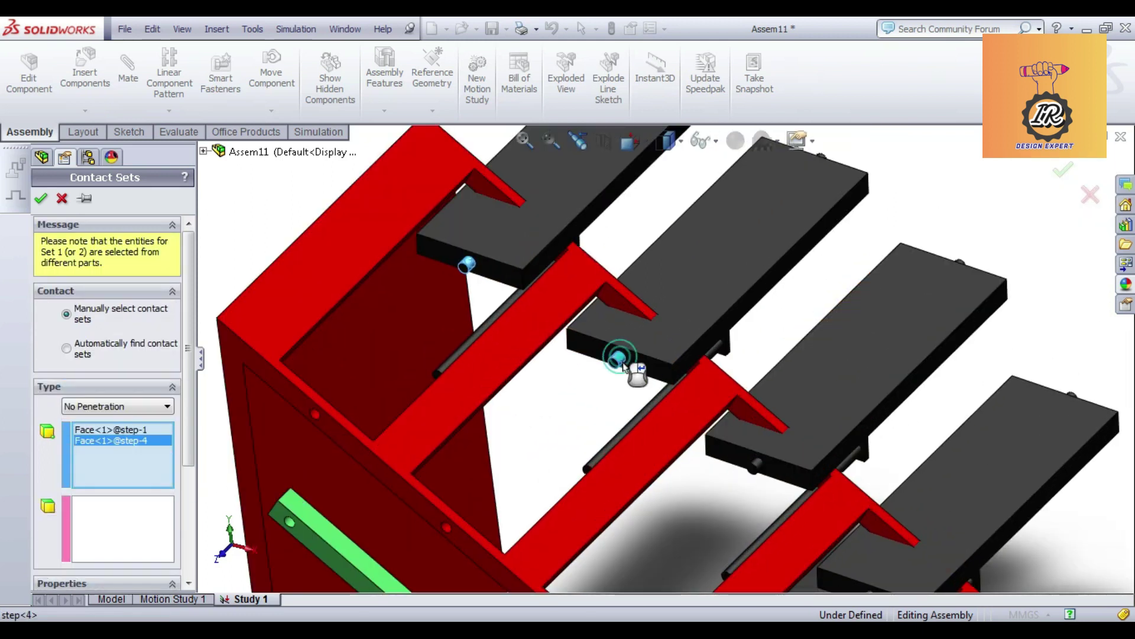
click(759, 462)
scroll(763, 467, up, 5)
scroll(804, 544, down, 5)
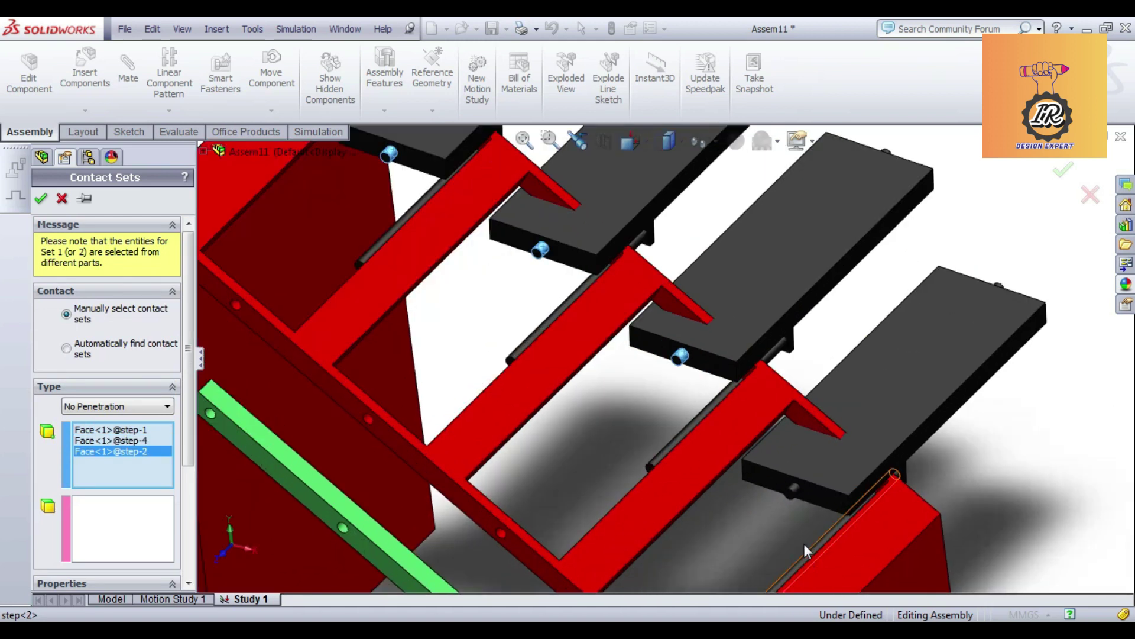
click(800, 491)
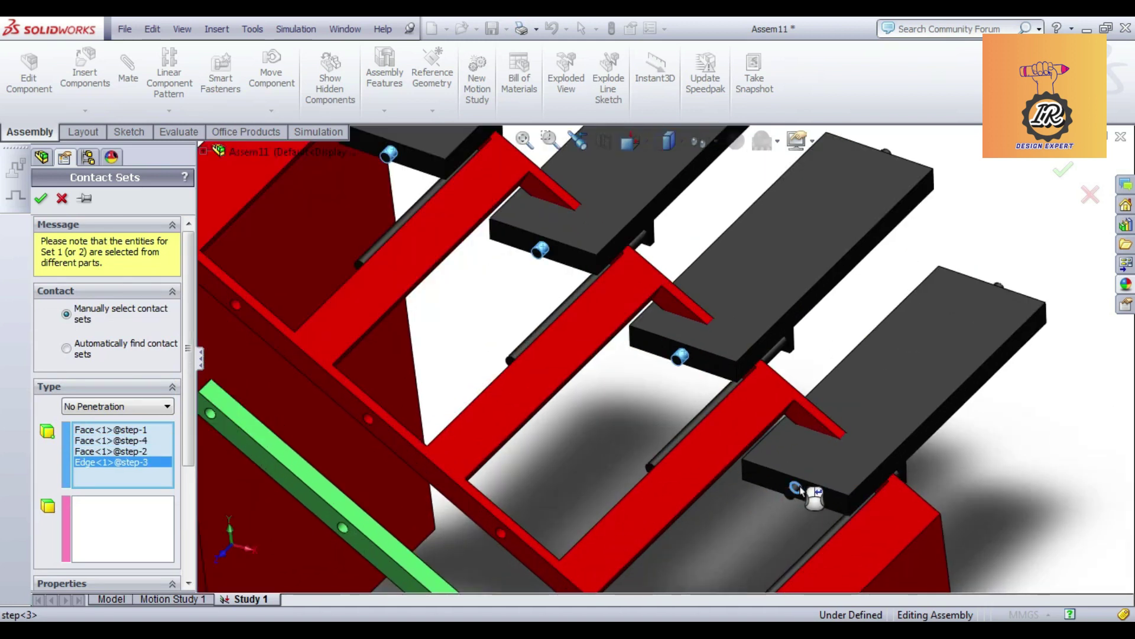
click(804, 493)
click(799, 494)
scroll(798, 494, up, 3)
Add four faces of the red frame to Set 2 of the contact set
click(167, 529)
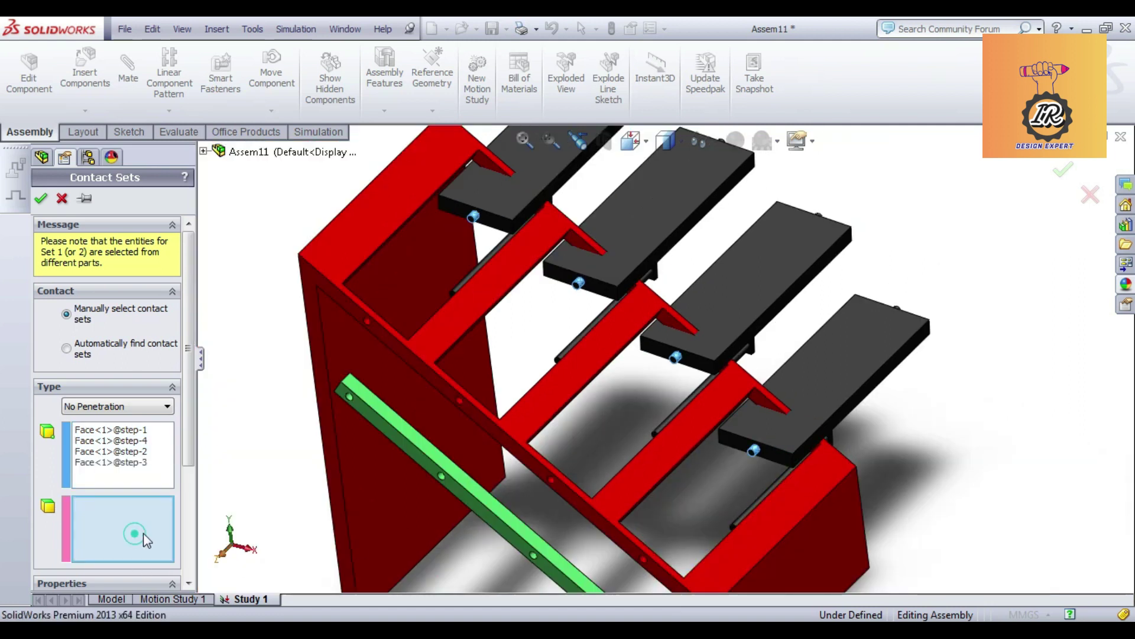
scroll(378, 327, down, 3)
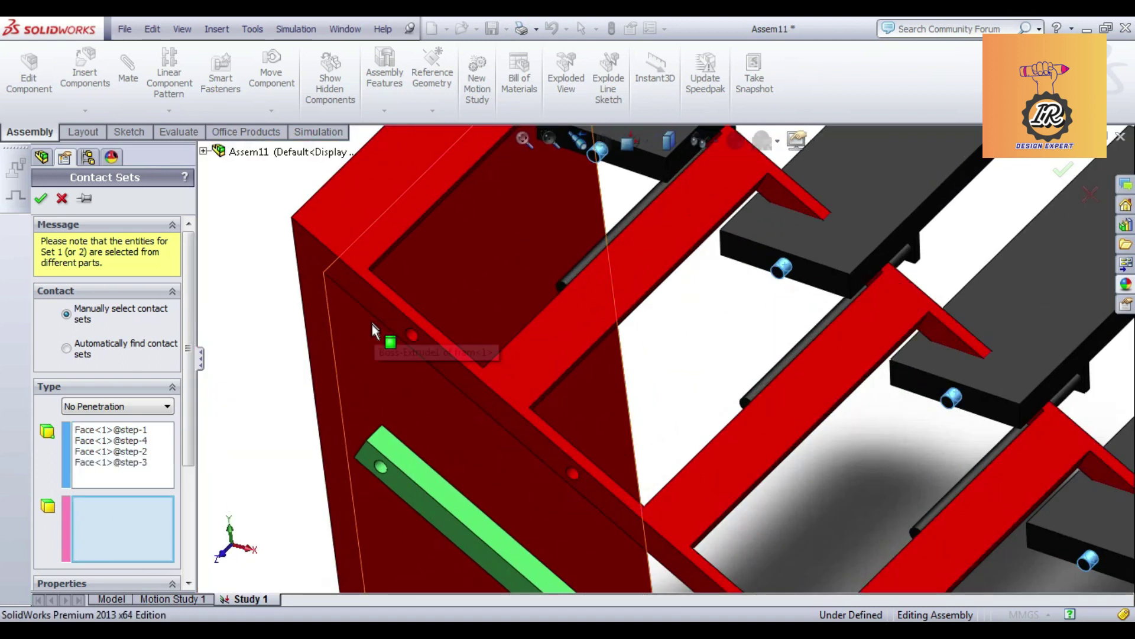
click(414, 343)
click(578, 473)
scroll(525, 370, up, 3)
scroll(585, 426, down, 3)
click(664, 399)
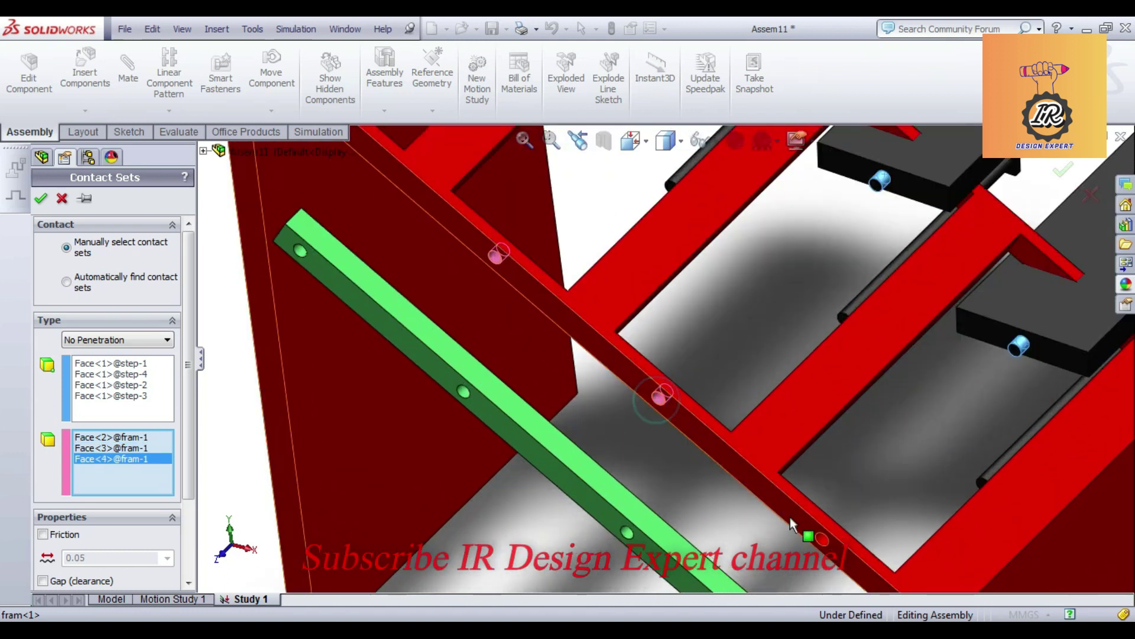
click(822, 540)
scroll(739, 515, up, 5)
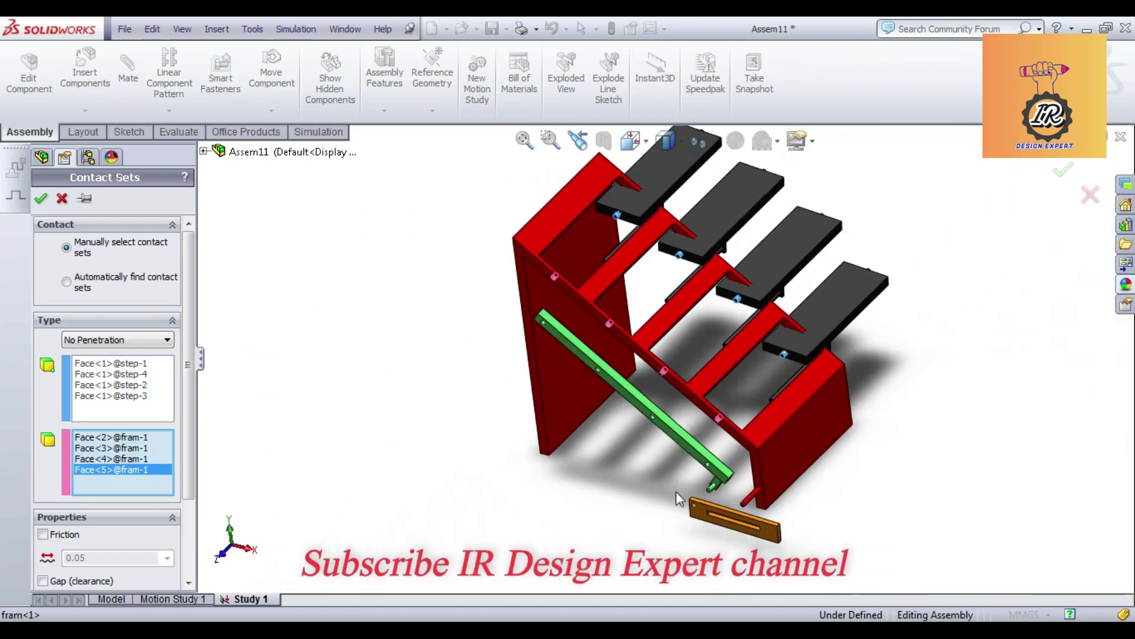
key(f)
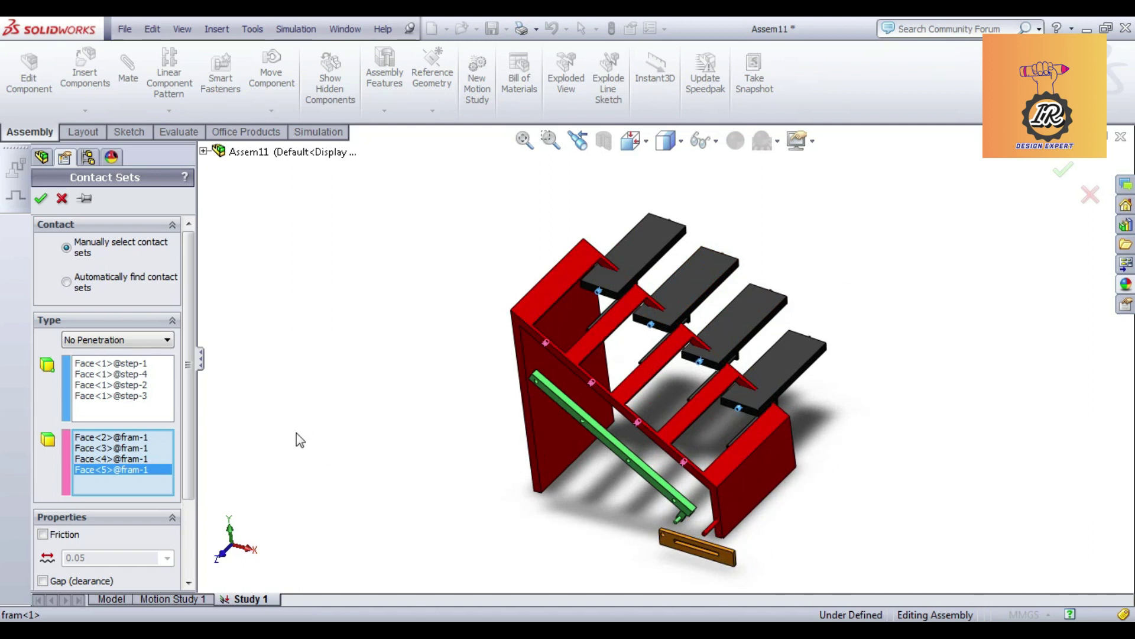
Confirm the step-frame contact set; start another with four green bar hole faces in Set 1
click(41, 198)
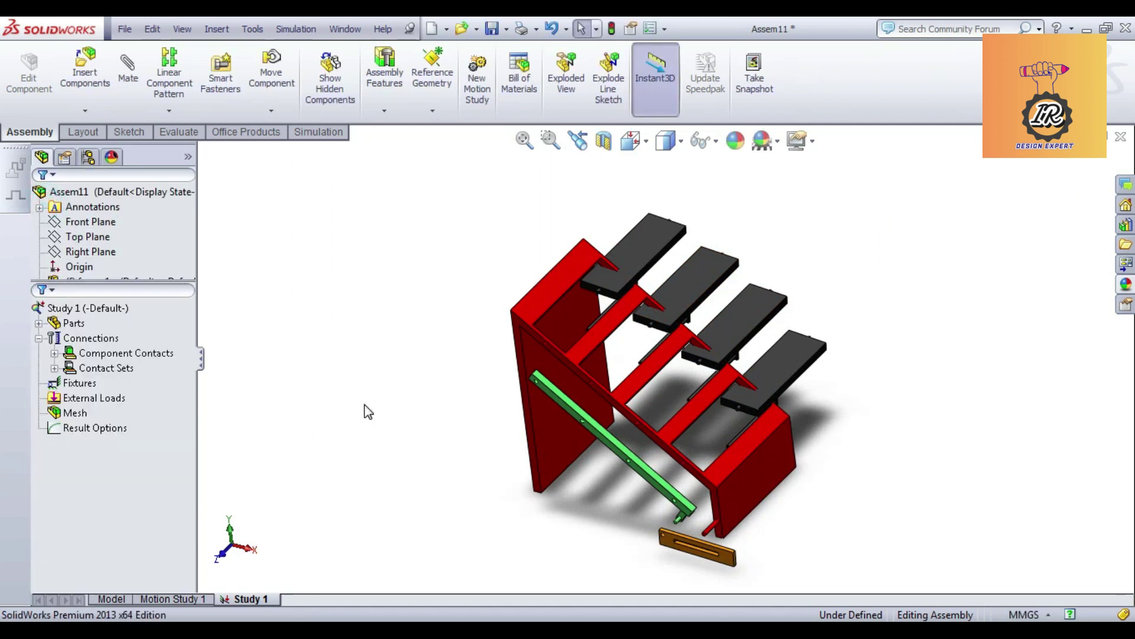
right_click(95, 337)
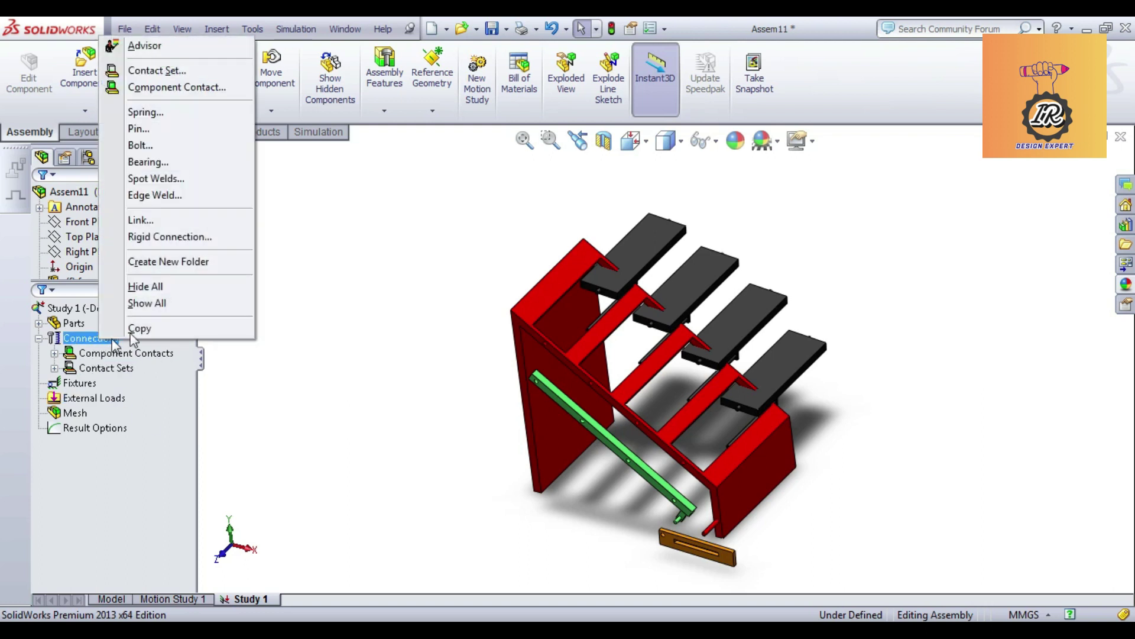
click(177, 72)
scroll(550, 379, down, 5)
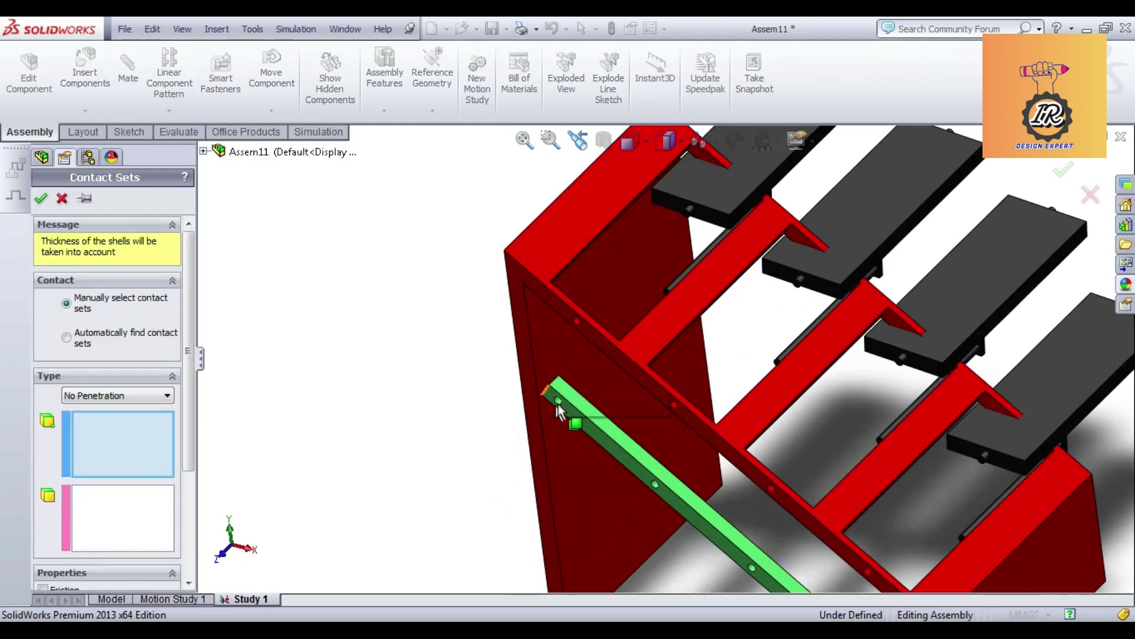
click(573, 384)
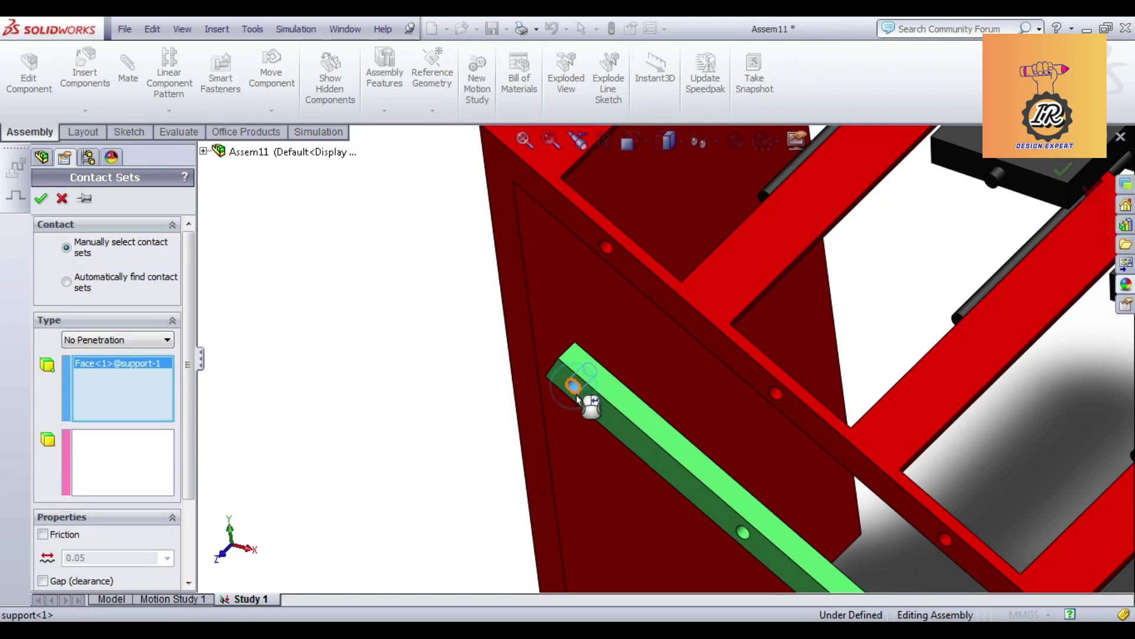
click(743, 535)
middle_drag(743, 536, 732, 453)
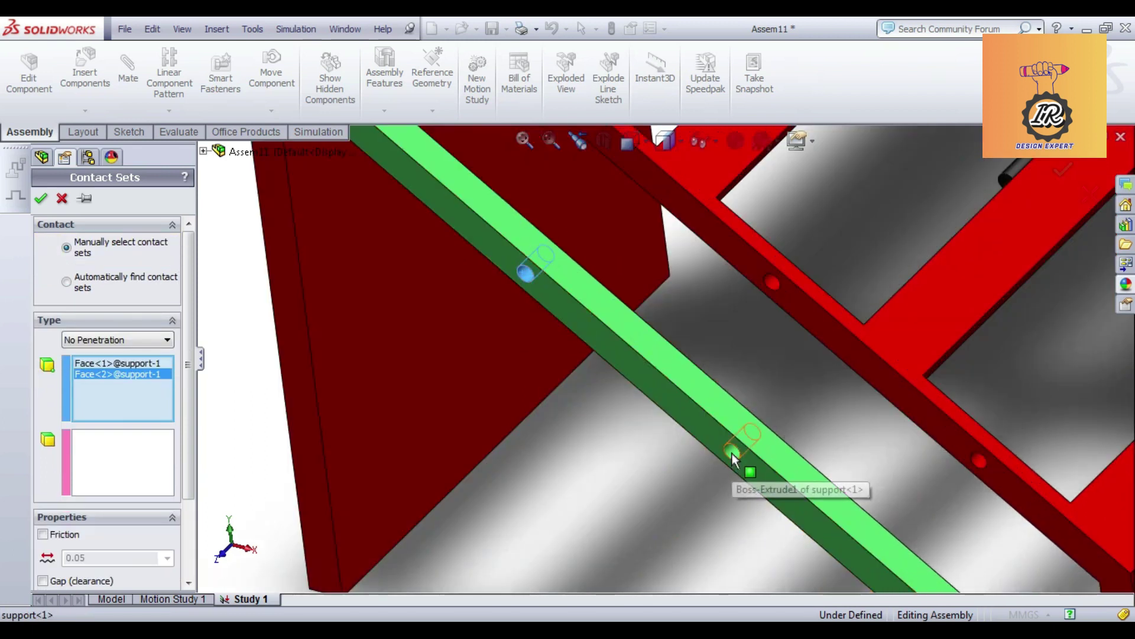
click(732, 453)
scroll(732, 453, up, 5)
scroll(756, 463, down, 6)
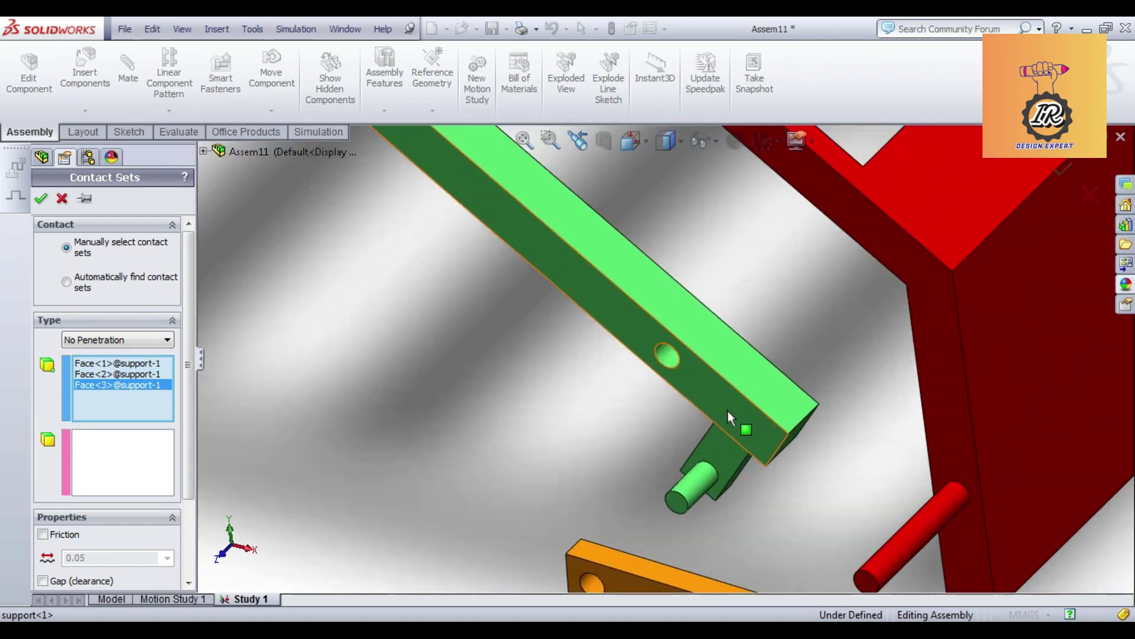
click(667, 354)
Add the pin faces of steps 1–4 to Set 2
click(150, 472)
scroll(569, 531, up, 5)
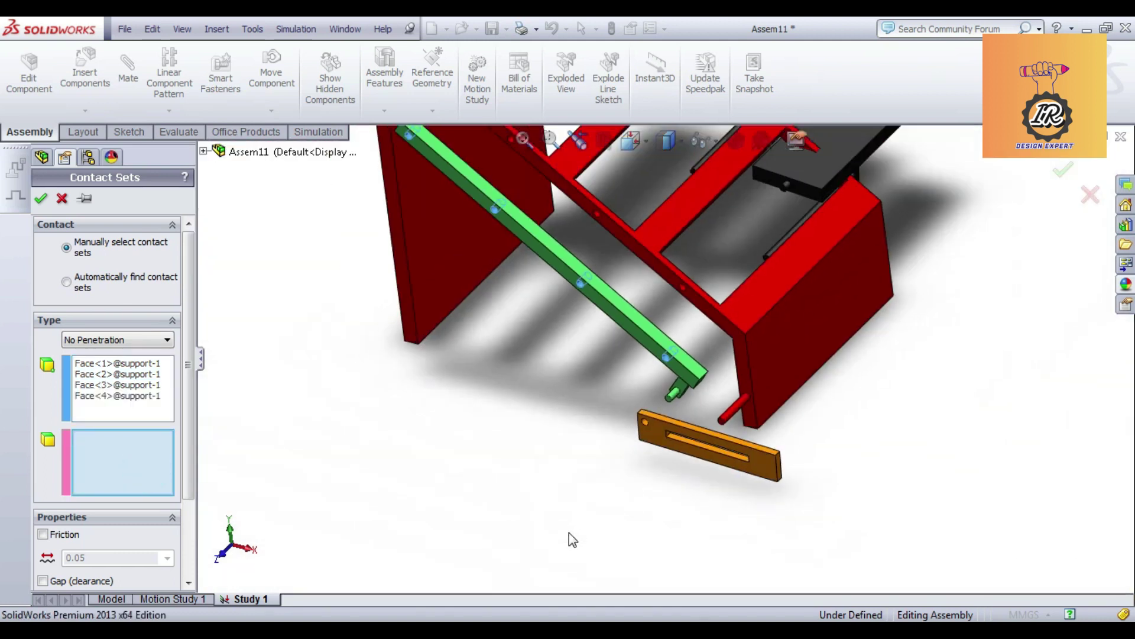
middle_drag(573, 534, 758, 261)
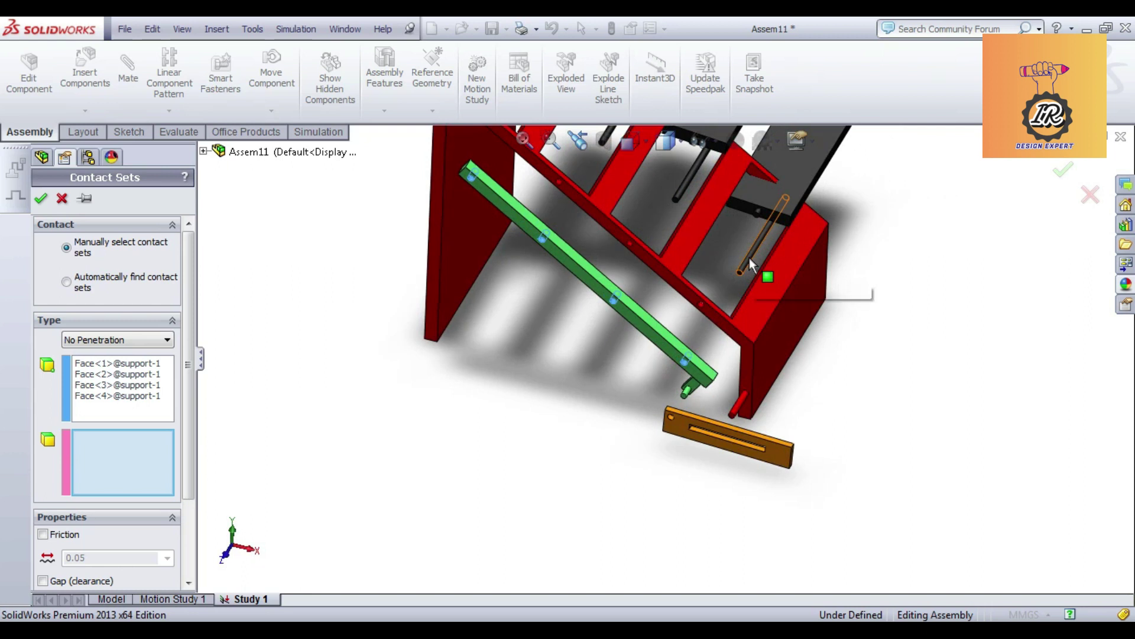
click(750, 258)
click(684, 190)
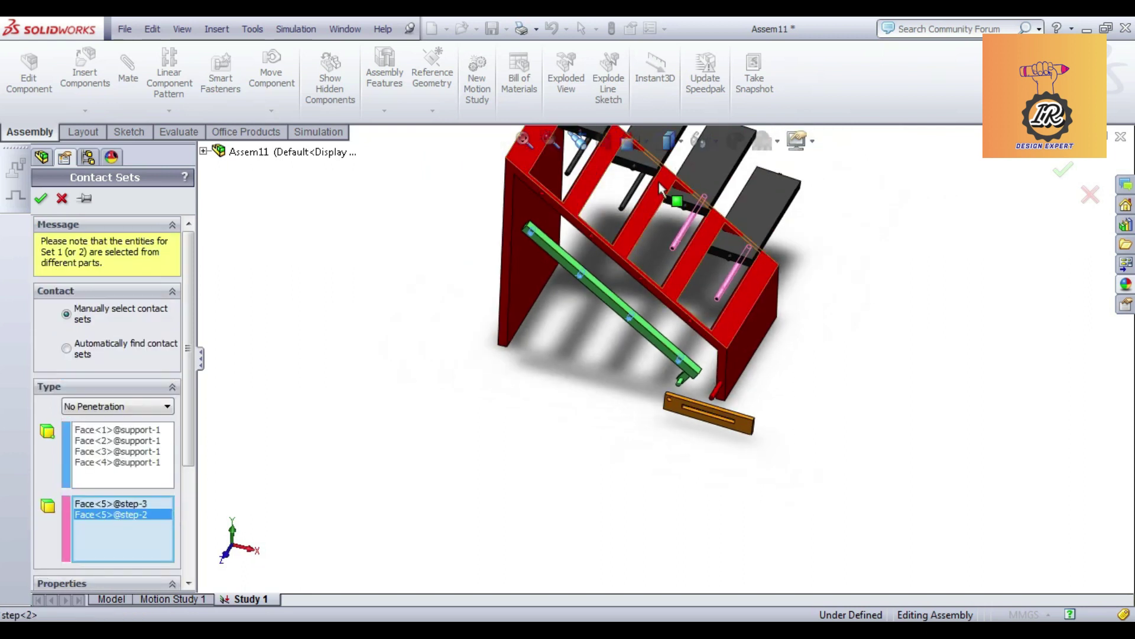
ctrl+middle_drag(658, 180, 627, 227)
click(612, 225)
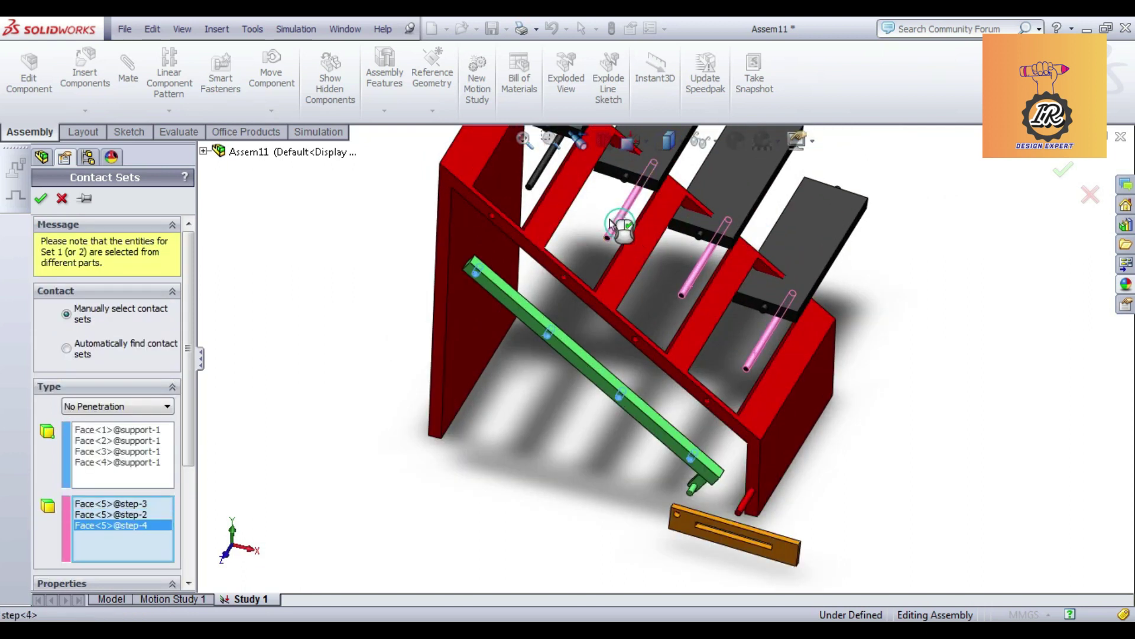
click(540, 172)
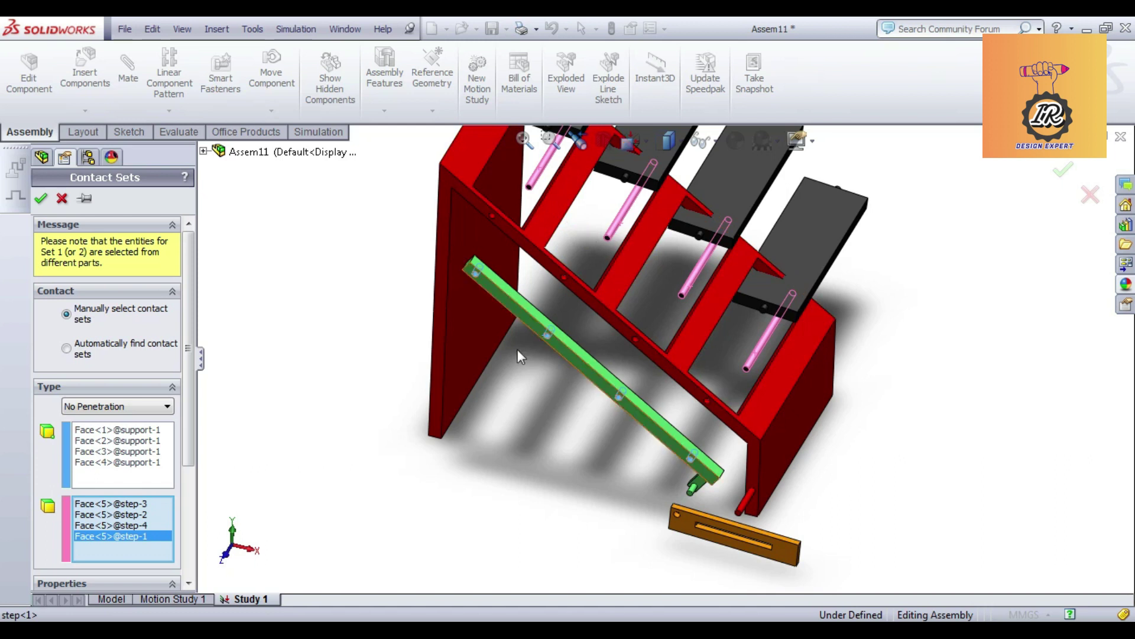
Save the step pin contact set and start a new one with the green bar's pin face
click(41, 199)
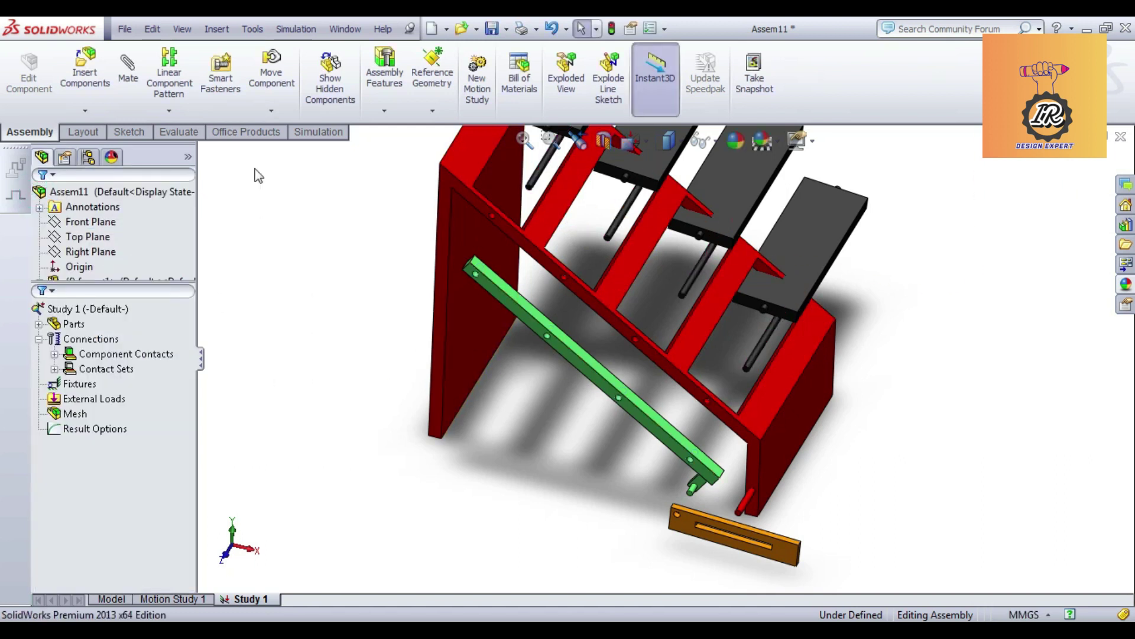
right_click(94, 339)
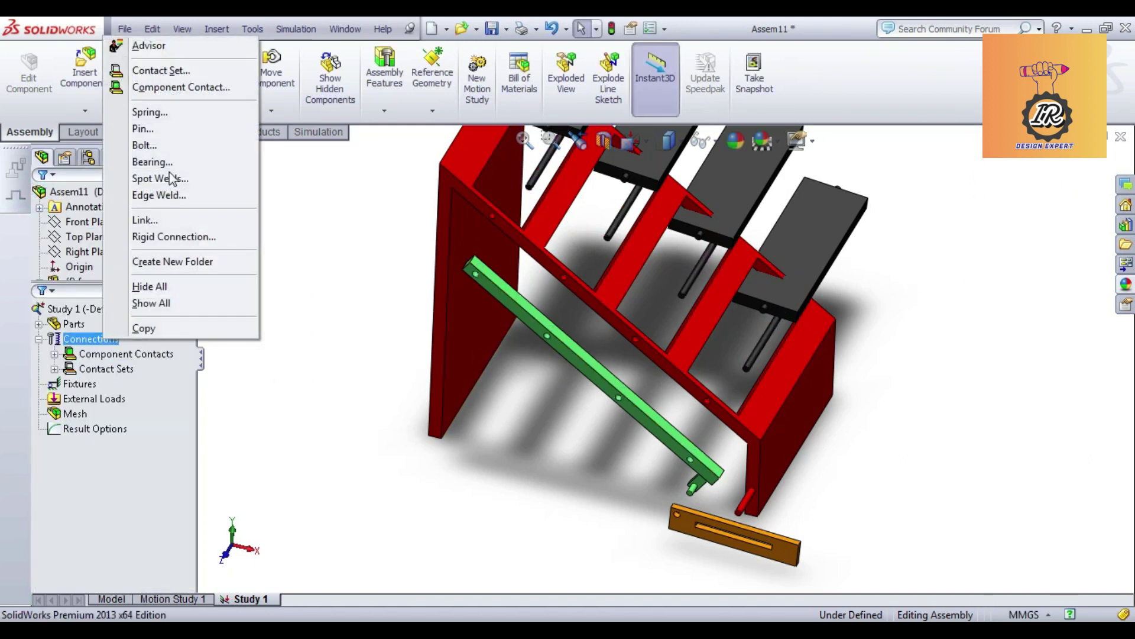
click(166, 70)
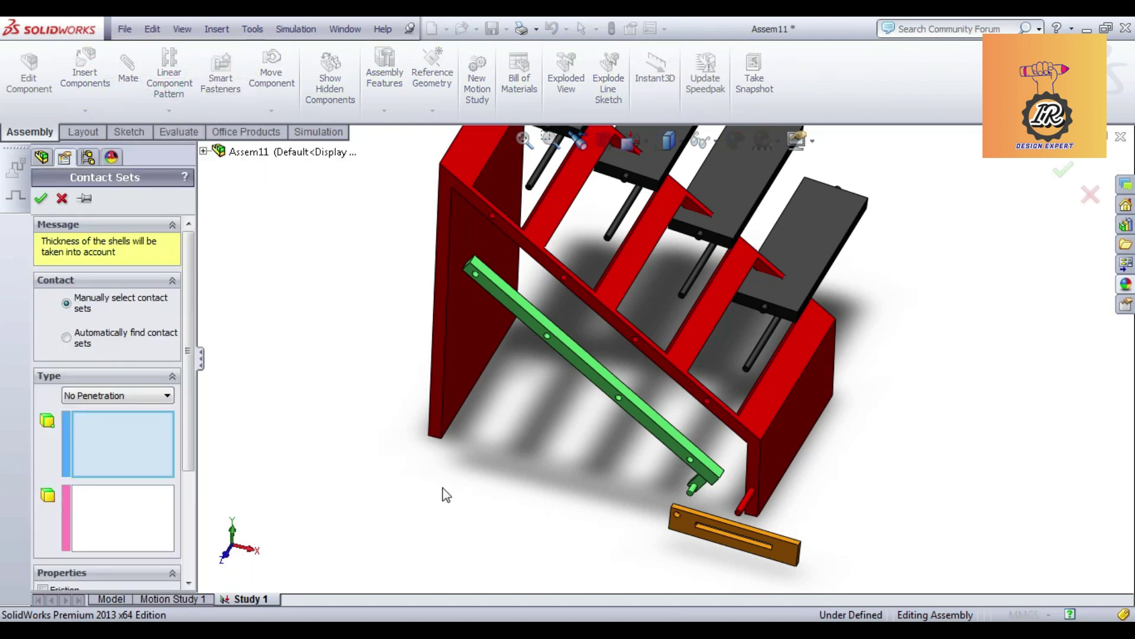
scroll(696, 497, down, 3)
click(690, 476)
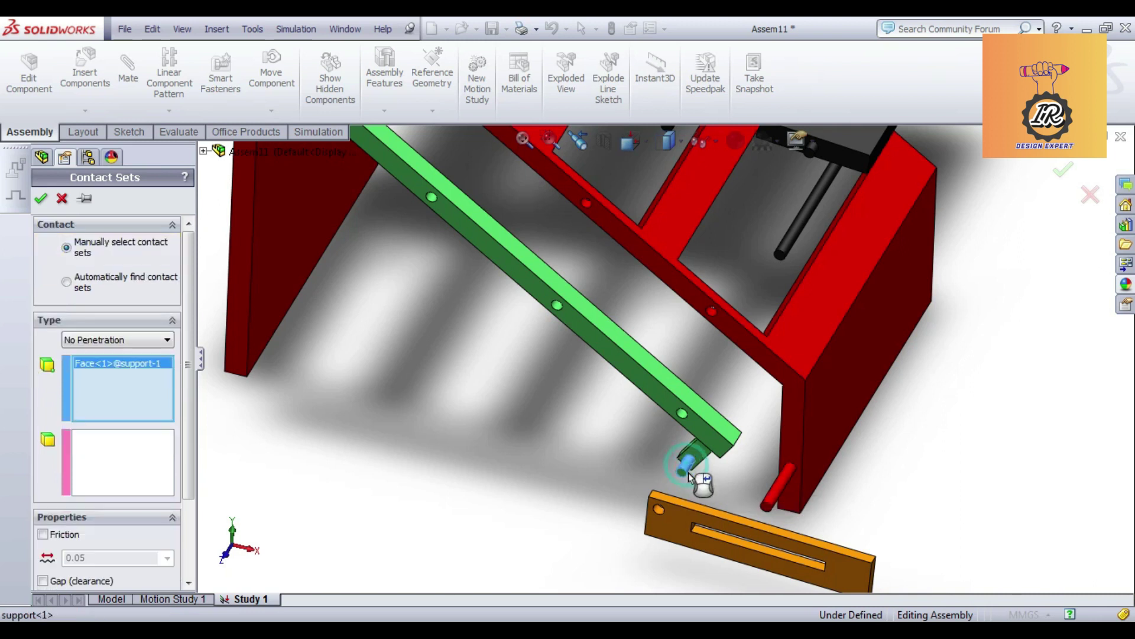
Put the orange plate's hole face in Set 2 and confirm the contact set
click(145, 453)
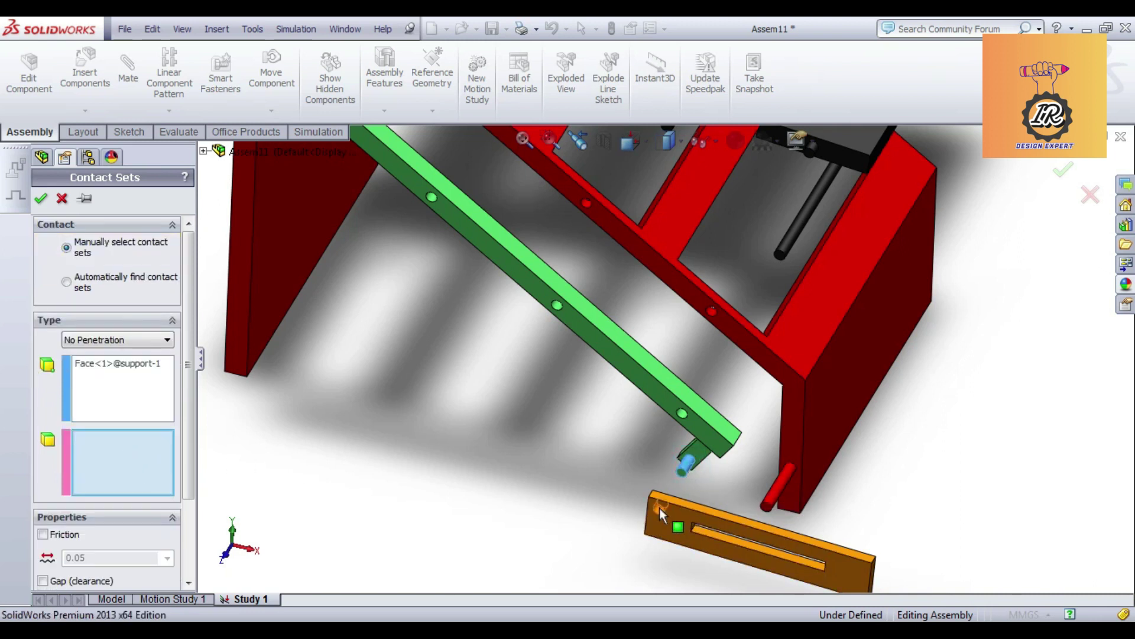
scroll(660, 508, down, 2)
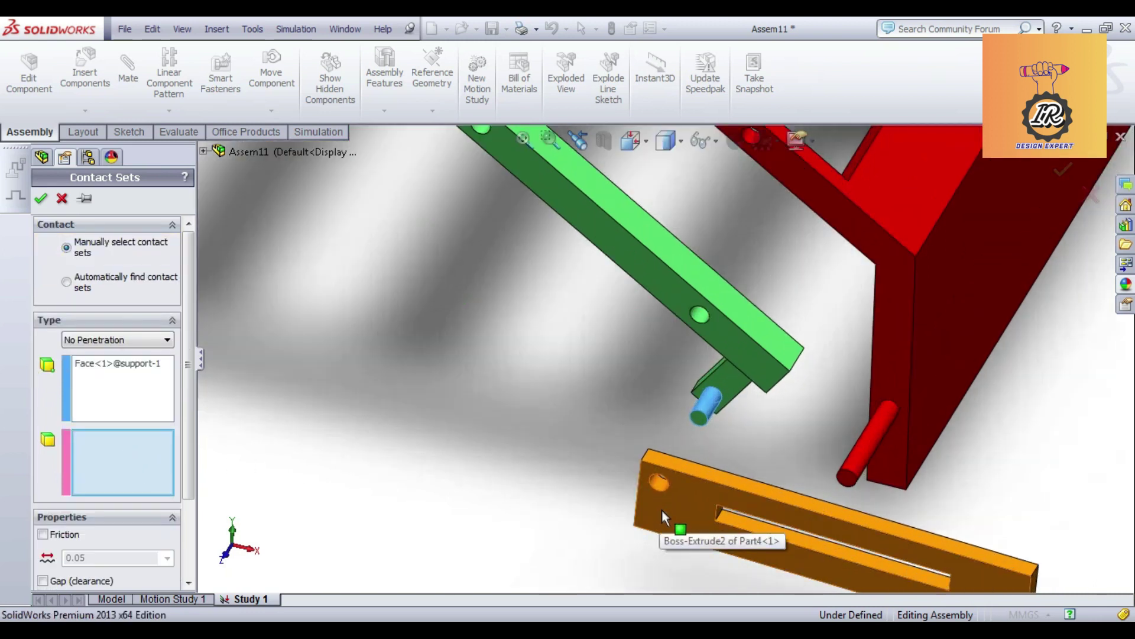
click(662, 479)
scroll(683, 514, up, 3)
scroll(487, 493, down, 1)
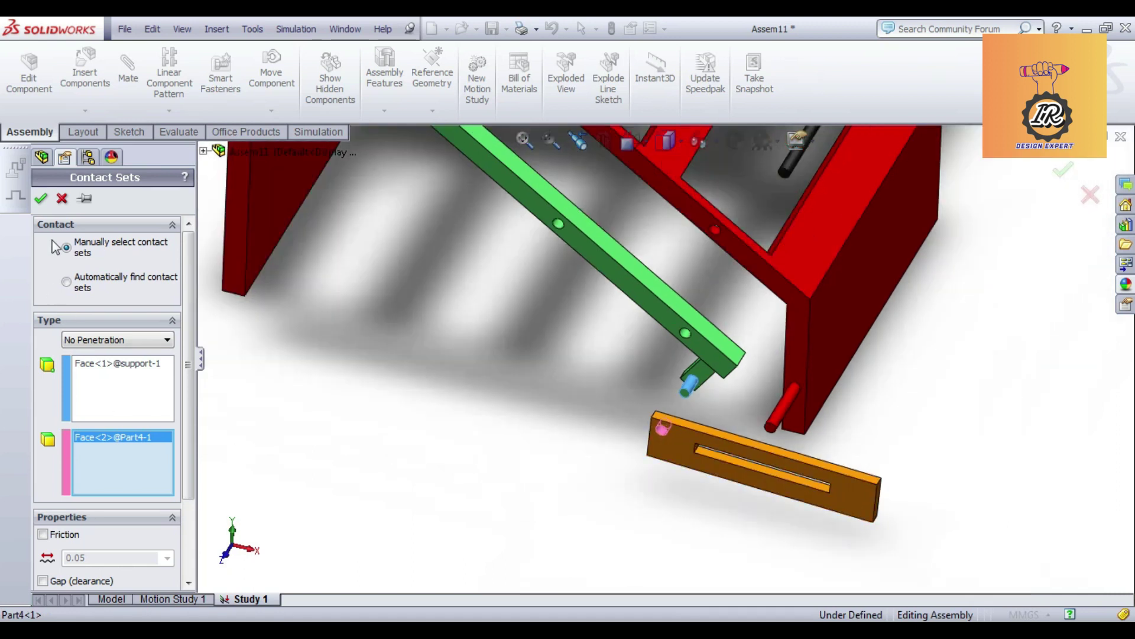
click(42, 200)
right_click(99, 339)
Pick the orange plate's slot face and the frame pin face for a new contact set
click(157, 69)
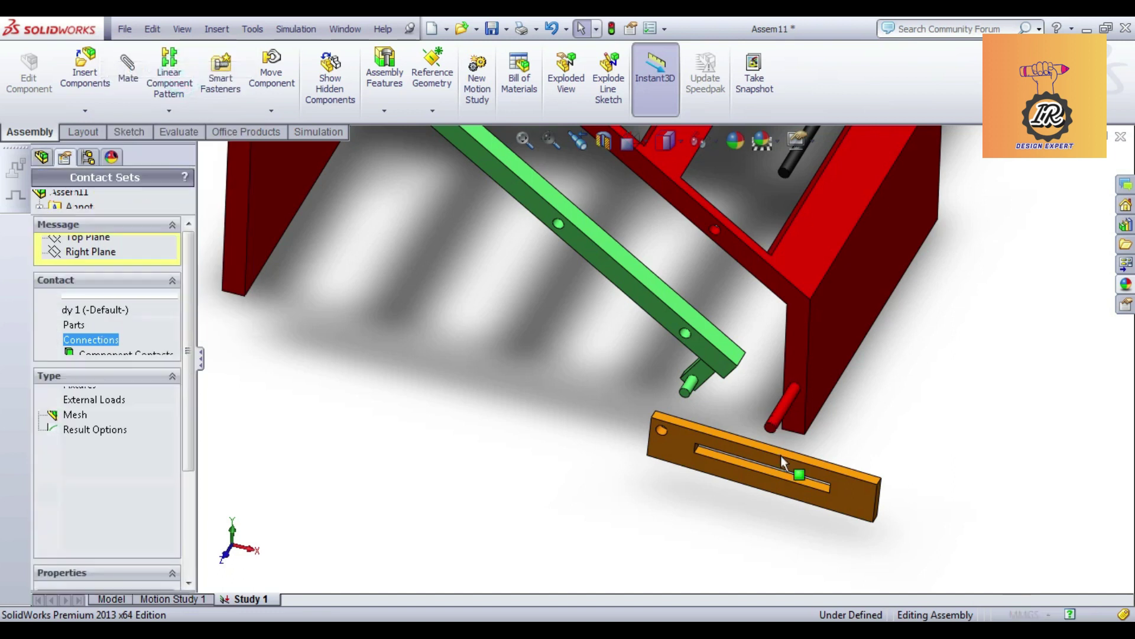
scroll(778, 474, down, 2)
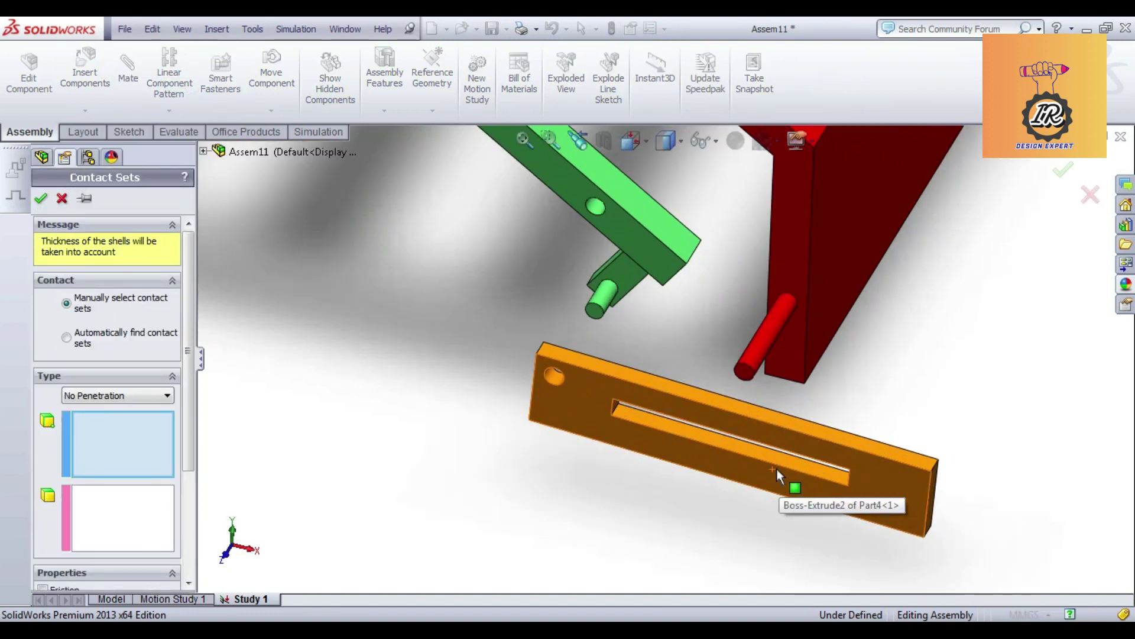
click(774, 458)
click(758, 349)
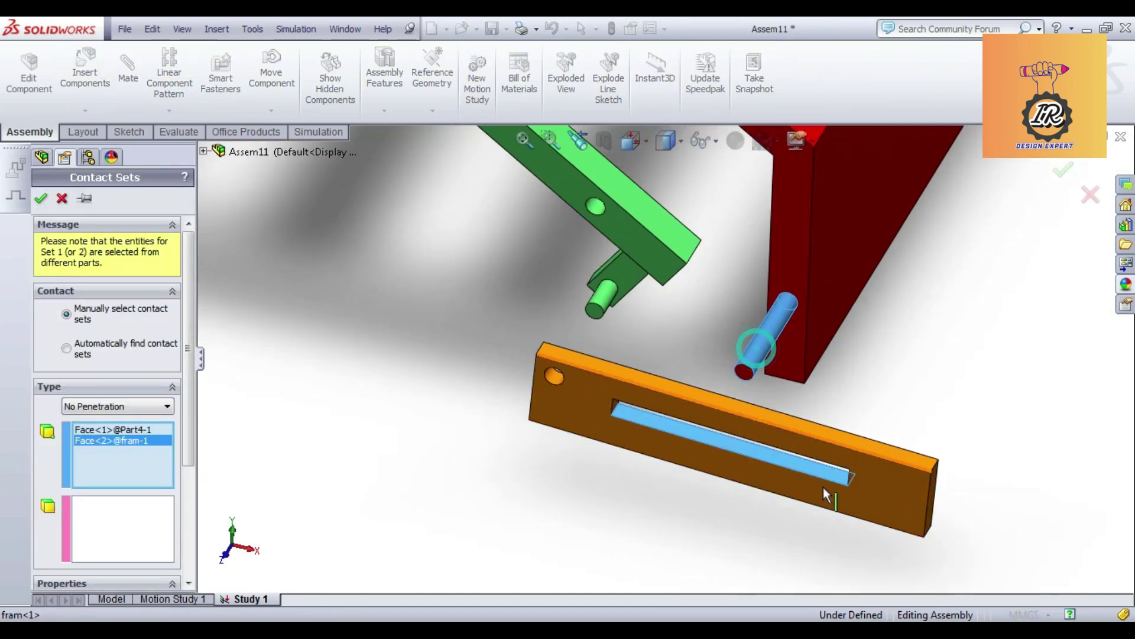
click(41, 201)
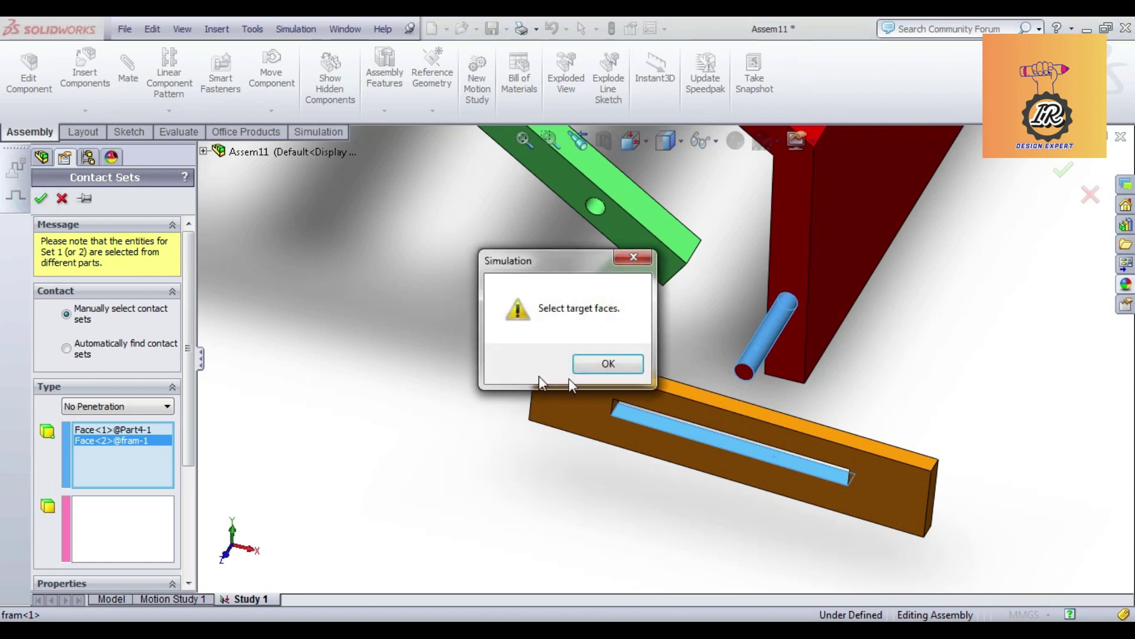
click(593, 362)
Move the frame pin face from Set 1 into Set 2 and confirm the contact set
right_click(115, 445)
click(154, 464)
click(758, 365)
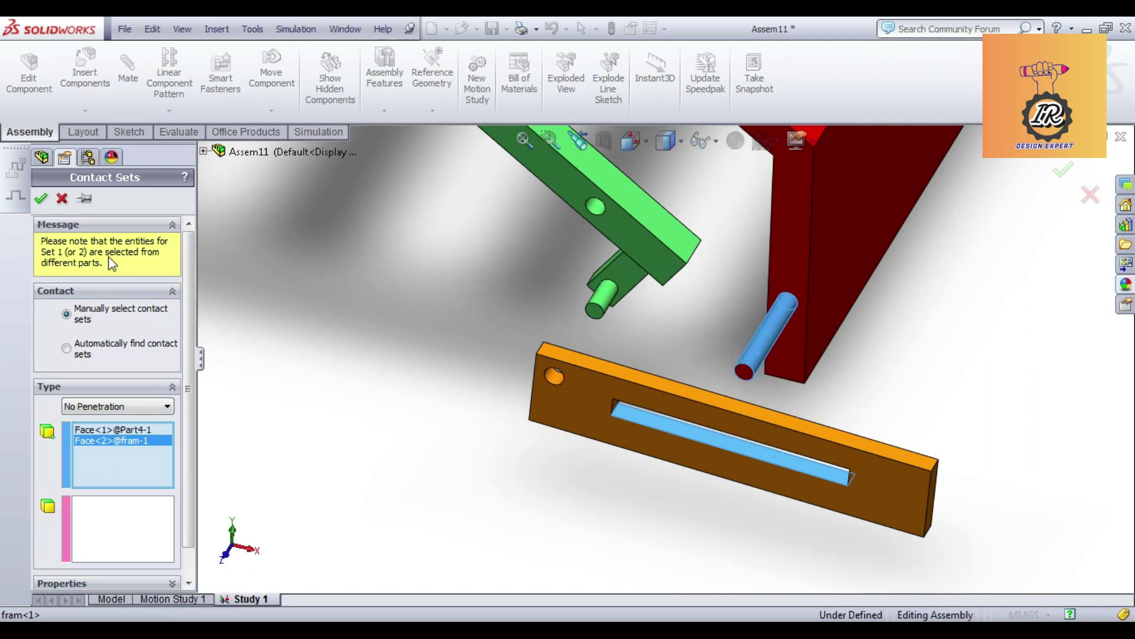
click(41, 199)
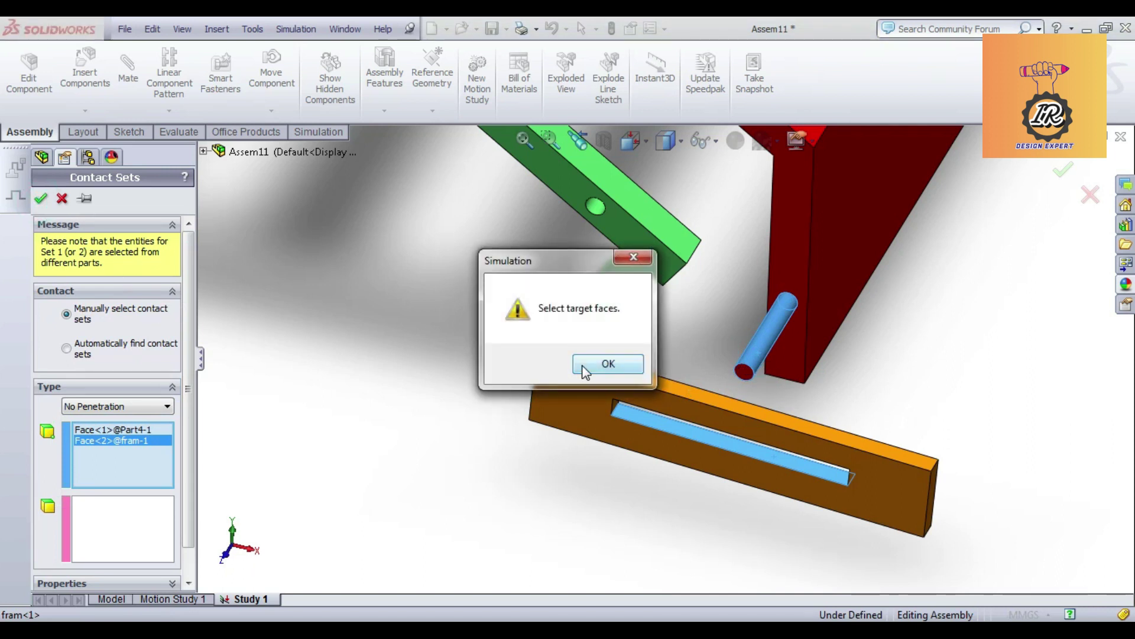
click(607, 363)
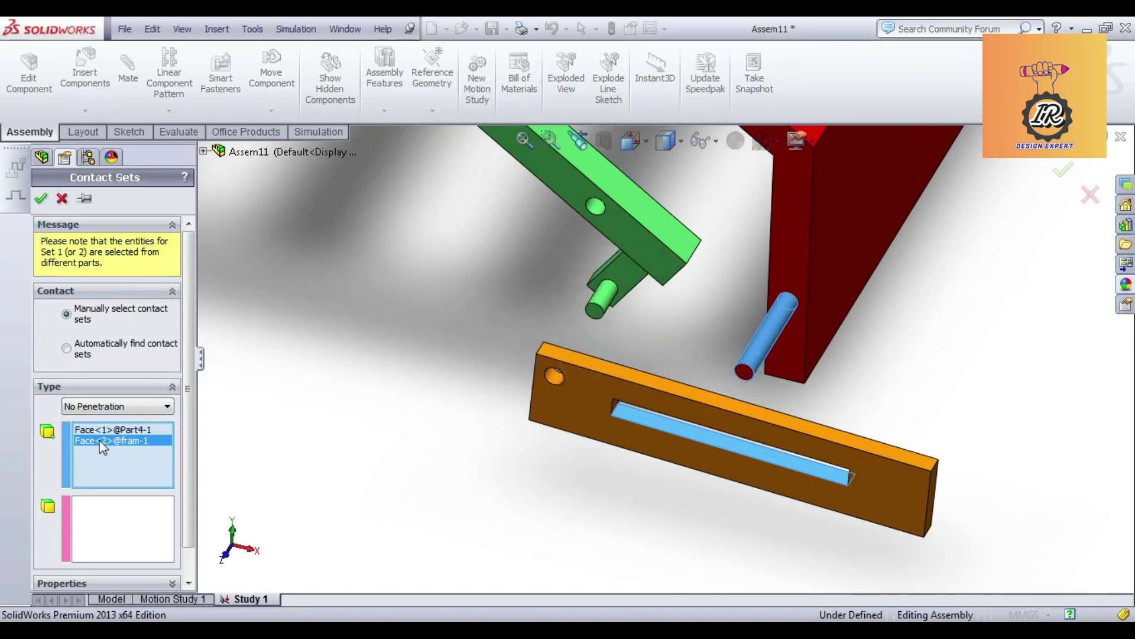
right_click(112, 440)
click(142, 465)
click(136, 453)
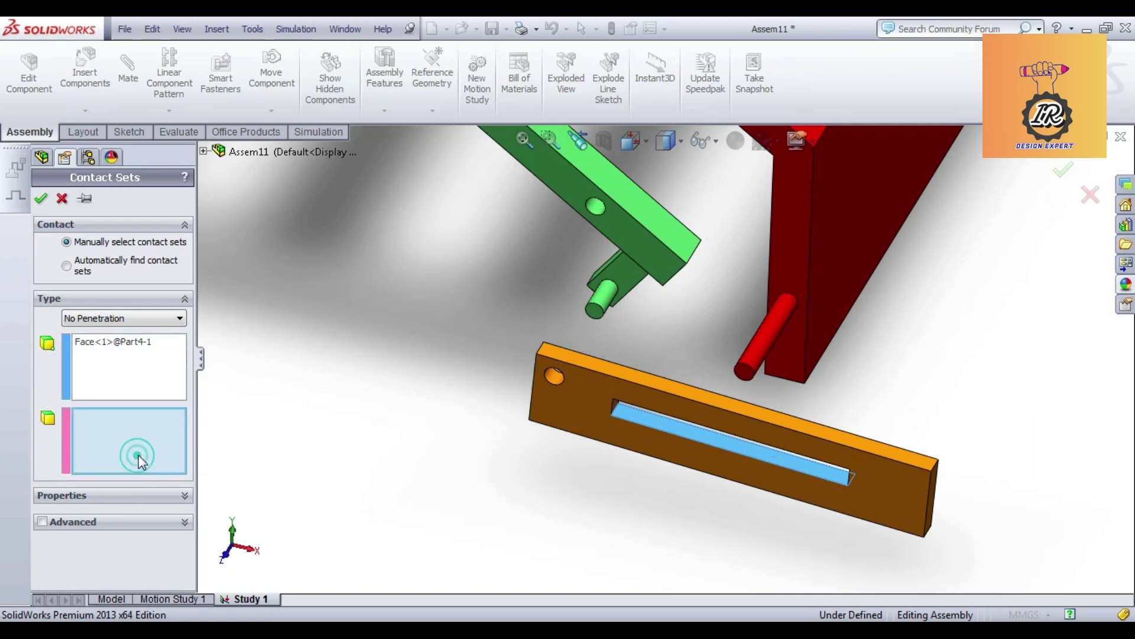
click(770, 349)
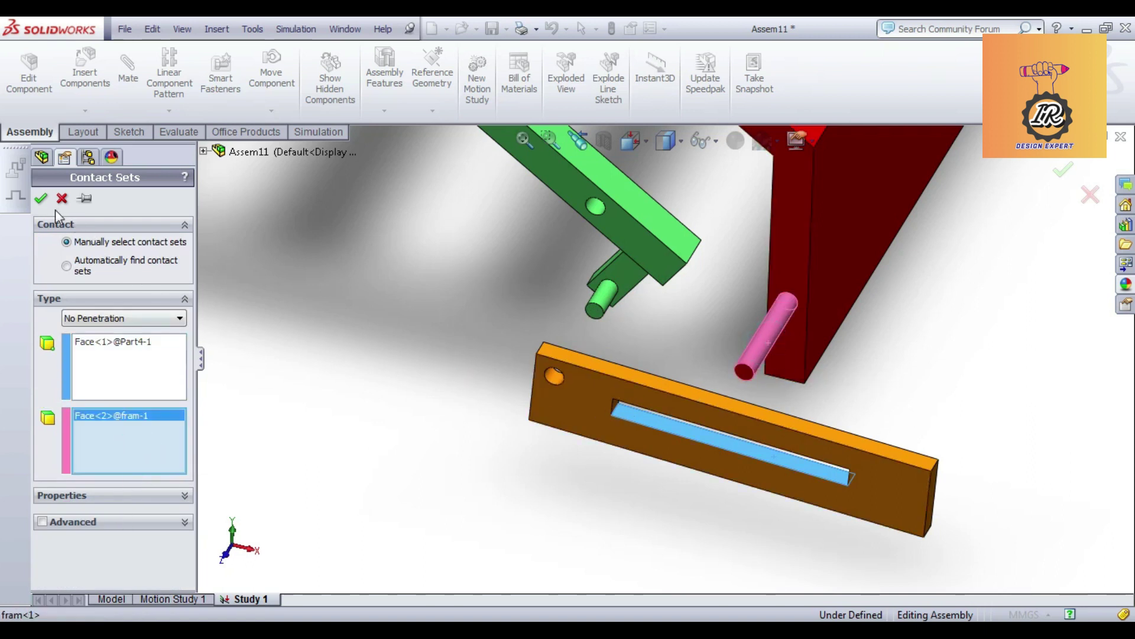
click(40, 198)
key(ctrl+7)
Collapse the exploded assembly and close the explode settings
scroll(593, 264, down, 4)
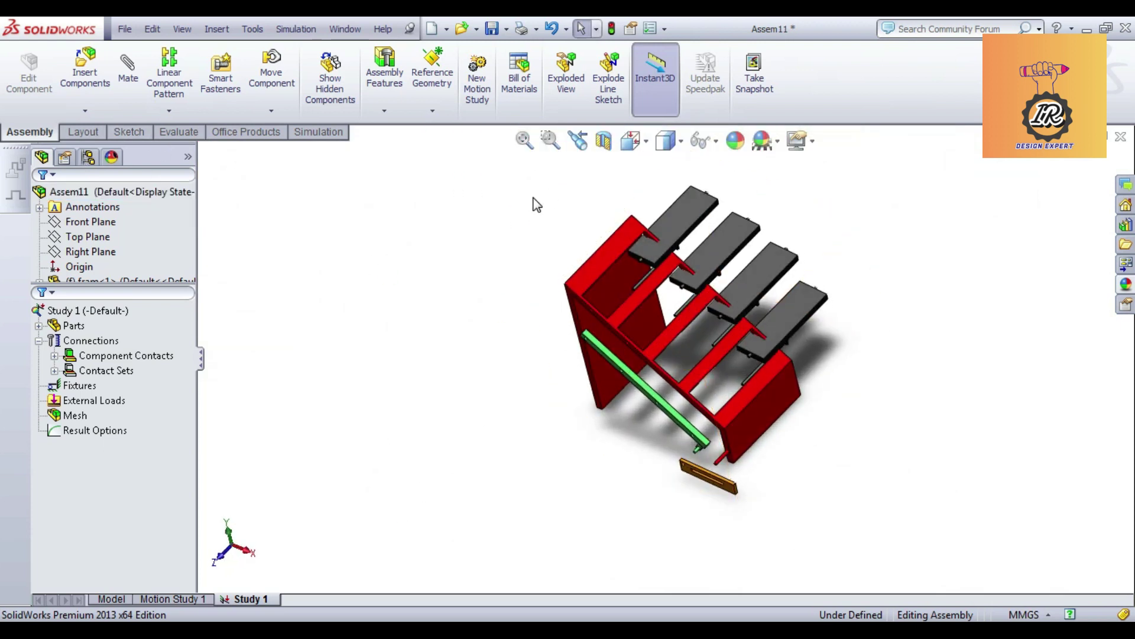
click(563, 94)
click(61, 198)
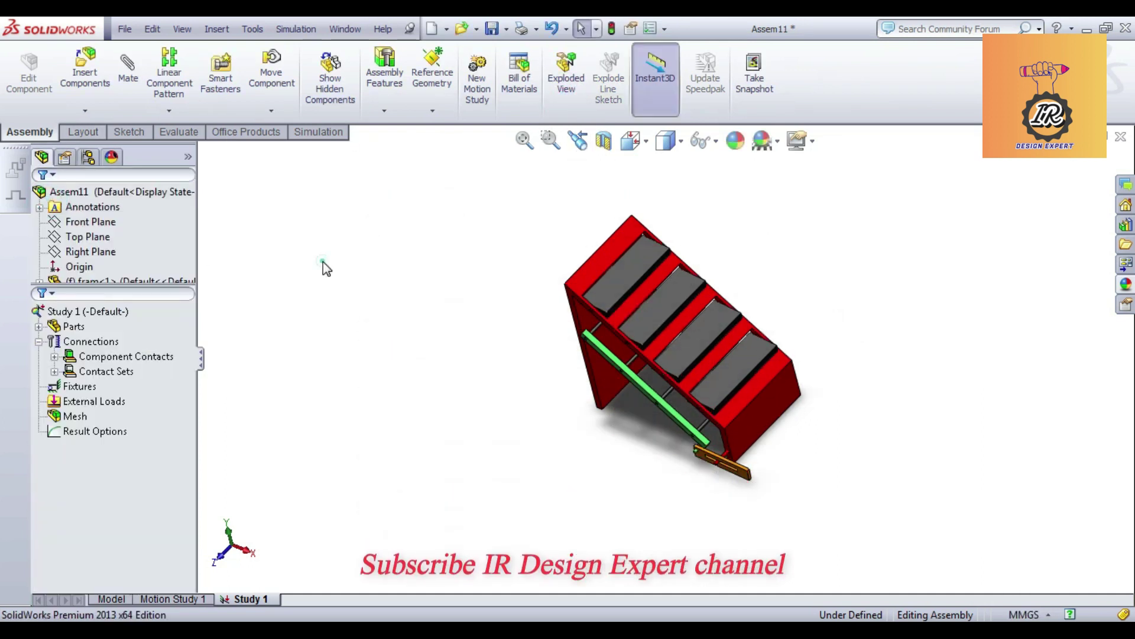
middle_drag(563, 302, 668, 323)
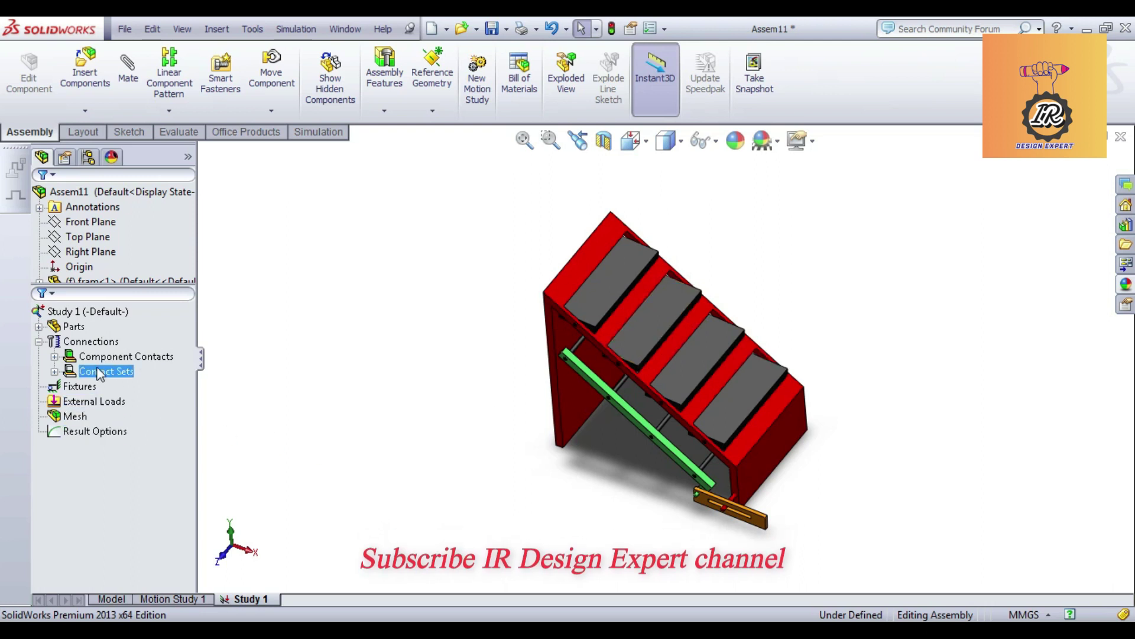
click(82, 387)
right_click(91, 399)
click(330, 385)
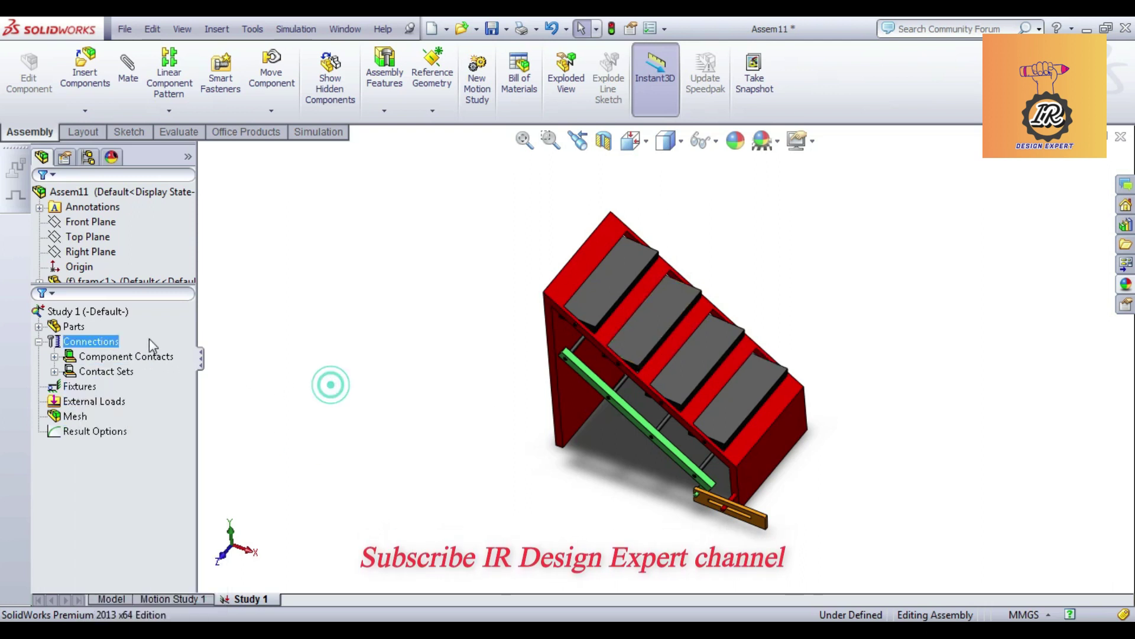
Apply Alloy Steel to all parts through Apply Material to All
click(74, 326)
right_click(76, 328)
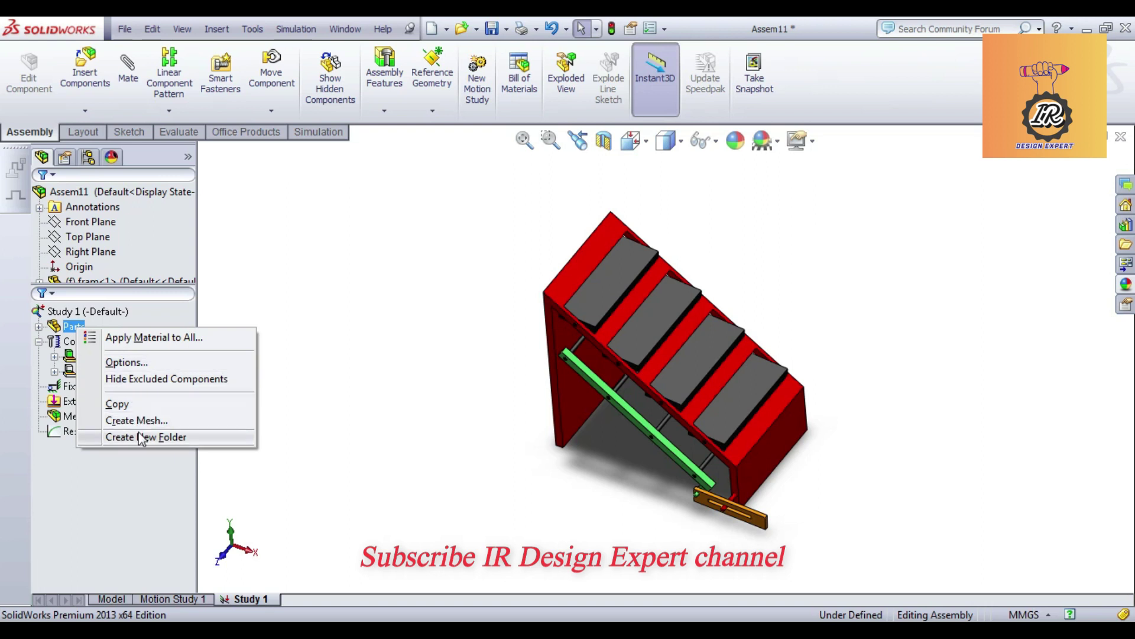
click(149, 339)
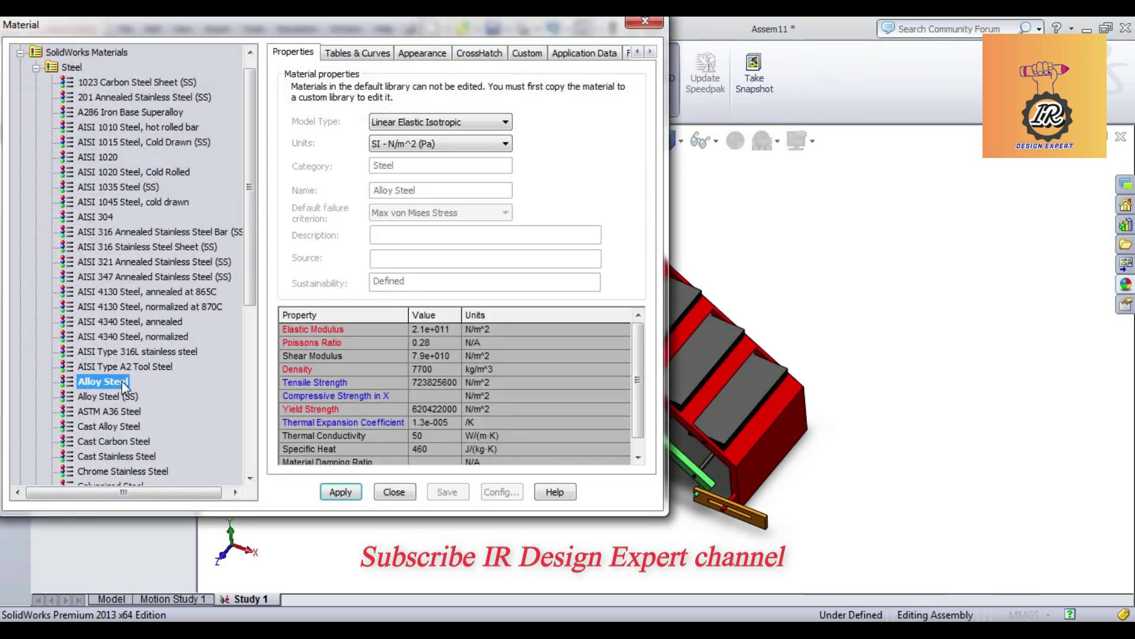
click(340, 492)
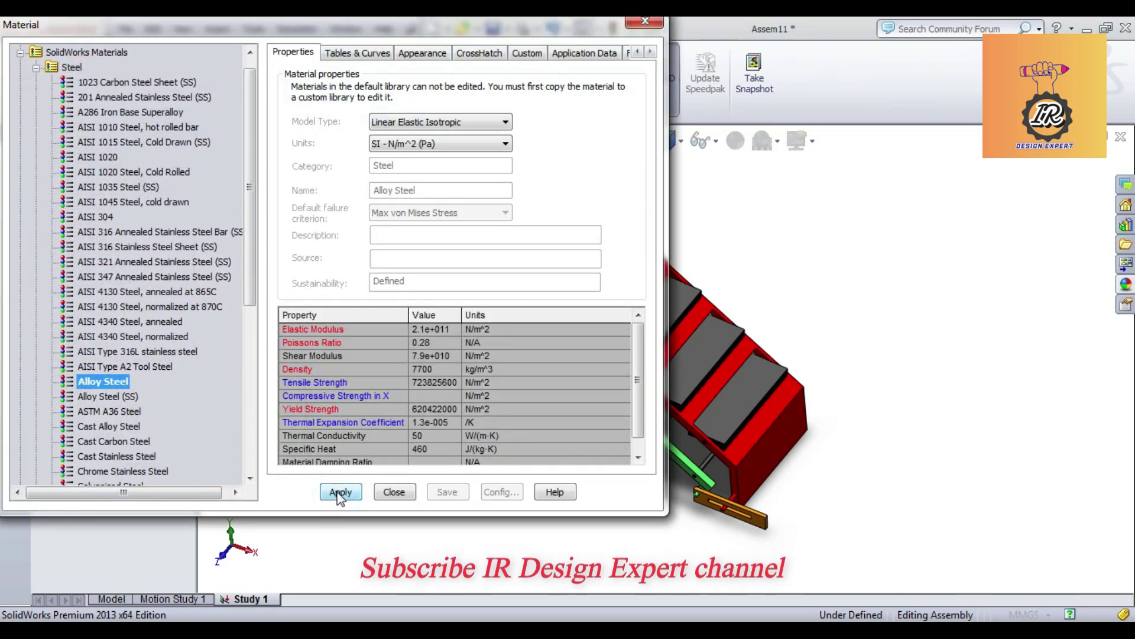
click(393, 492)
Add a Fixed Geometry restraint on the bottom faces of both frame legs
right_click(79, 385)
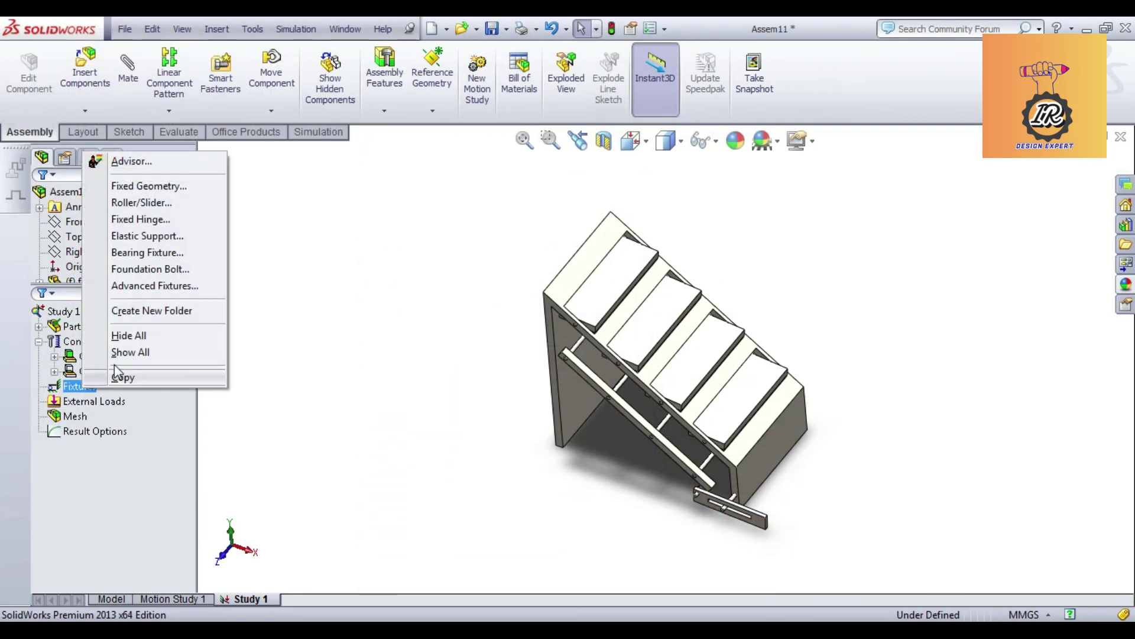
click(147, 185)
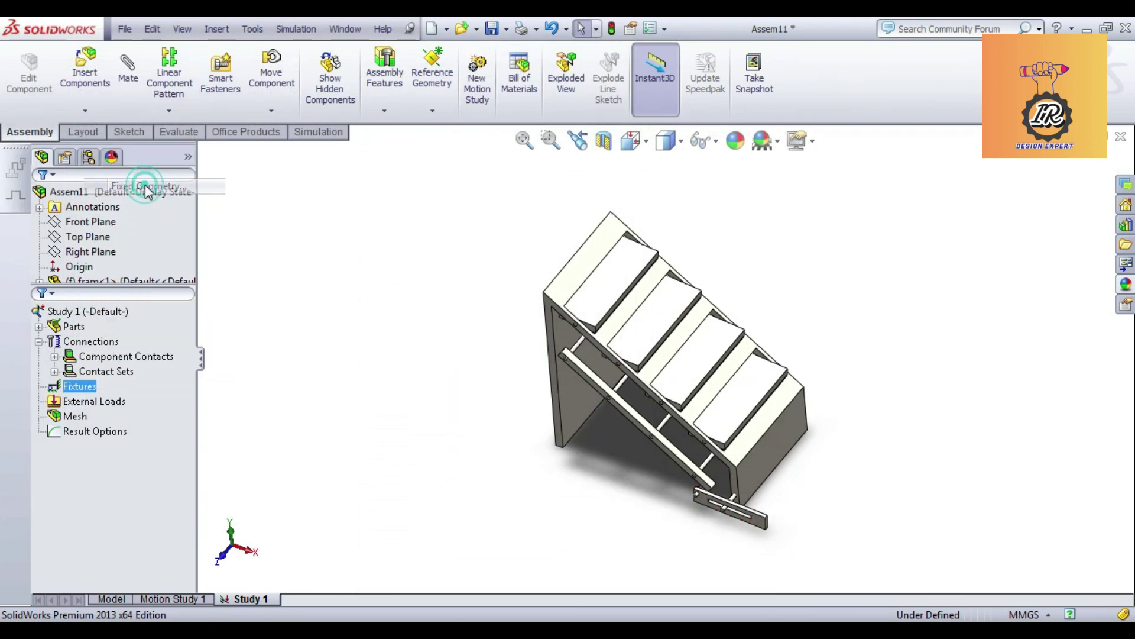
click(567, 420)
mouse_move(567, 421)
middle_down()
mouse_move(580, 446)
mouse_move(560, 414)
middle_up()
scroll(561, 414, down, 5)
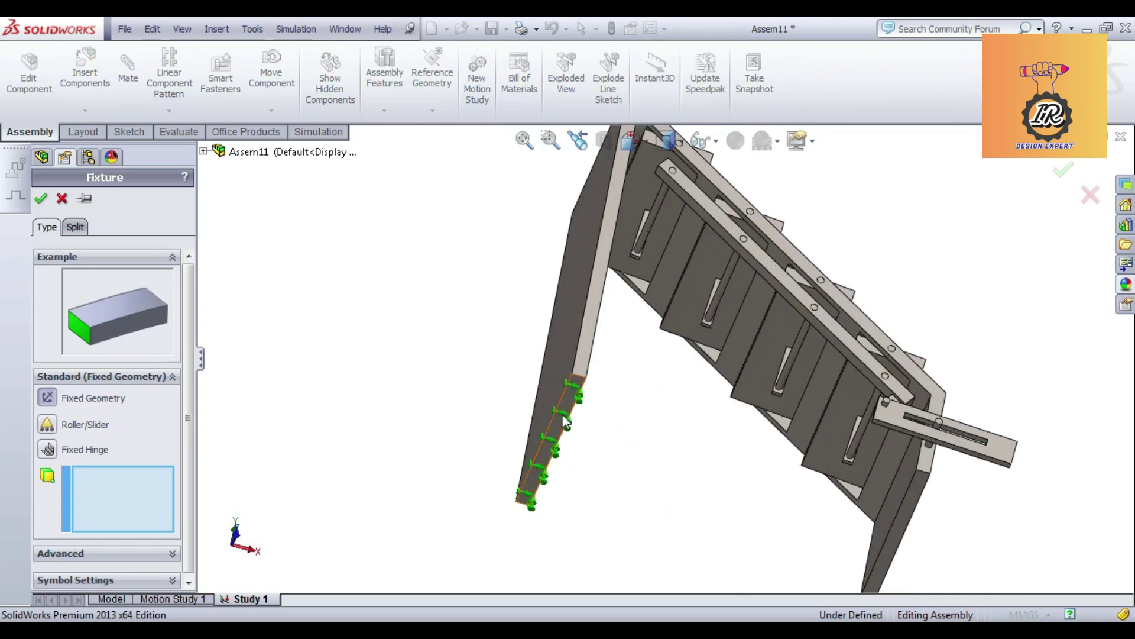
click(561, 414)
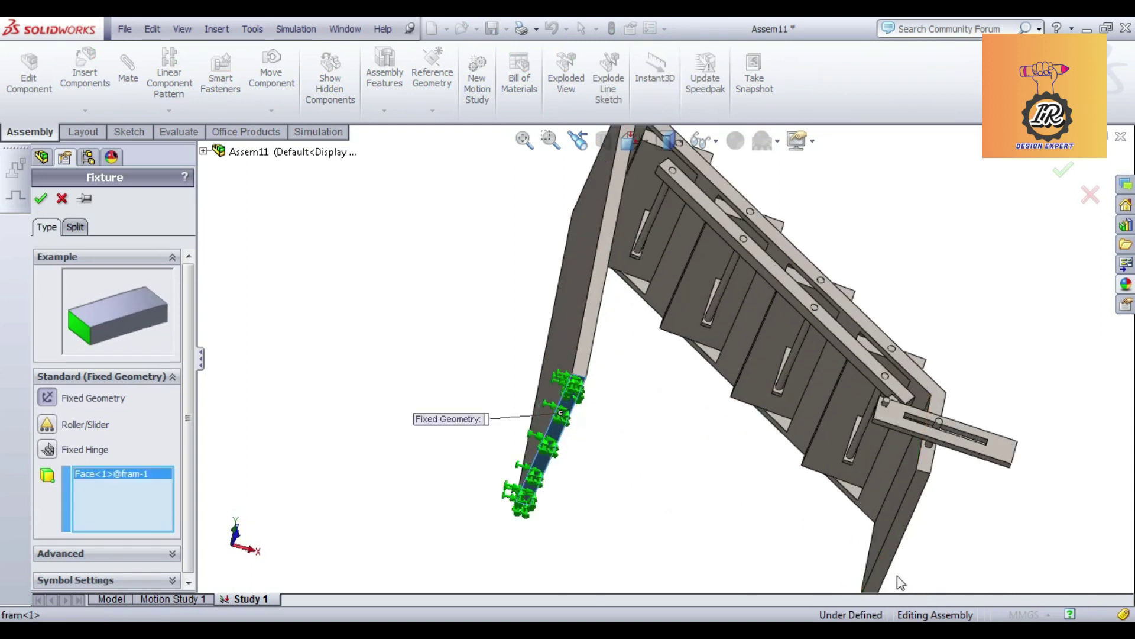
click(882, 558)
scroll(538, 346, up, 2)
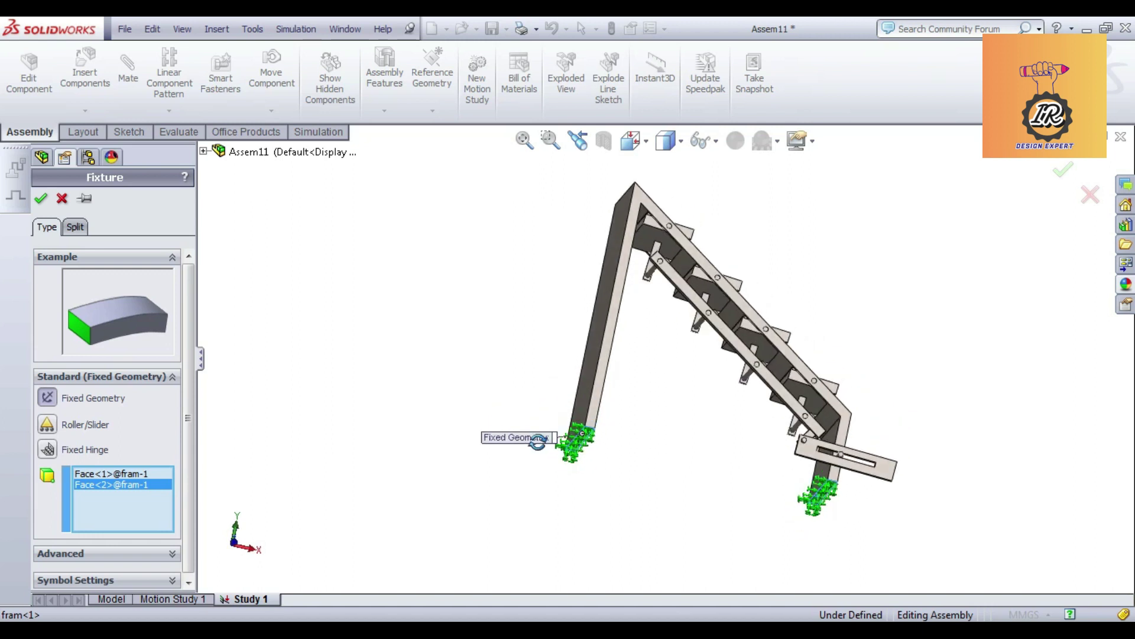
middle_drag(527, 450, 509, 527)
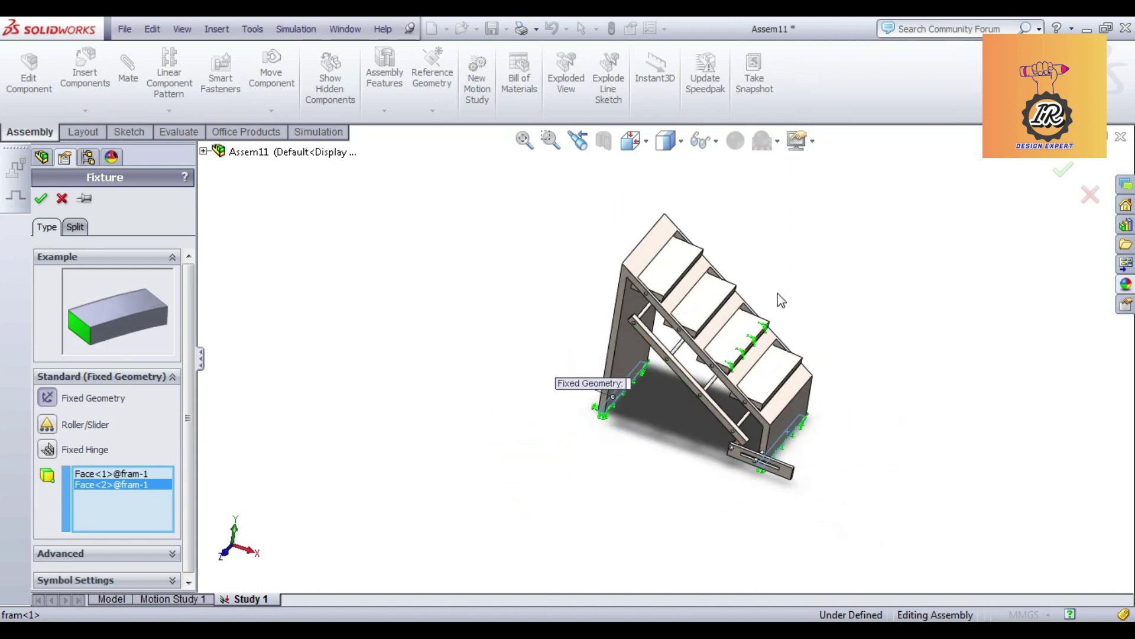
middle_drag(782, 301, 765, 341)
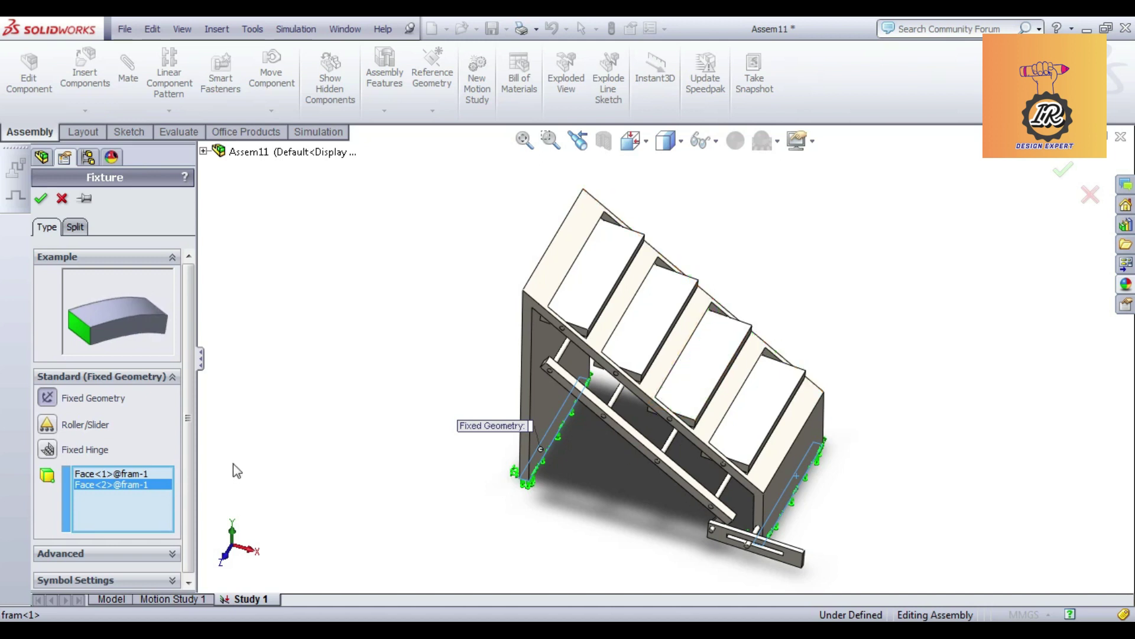
click(42, 198)
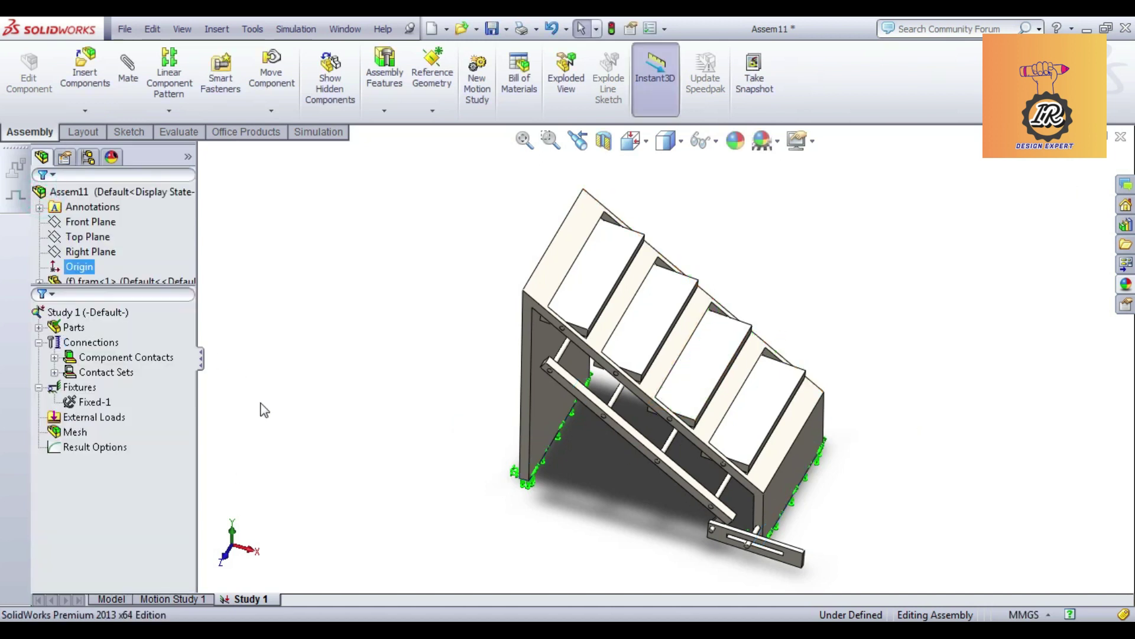
click(90, 417)
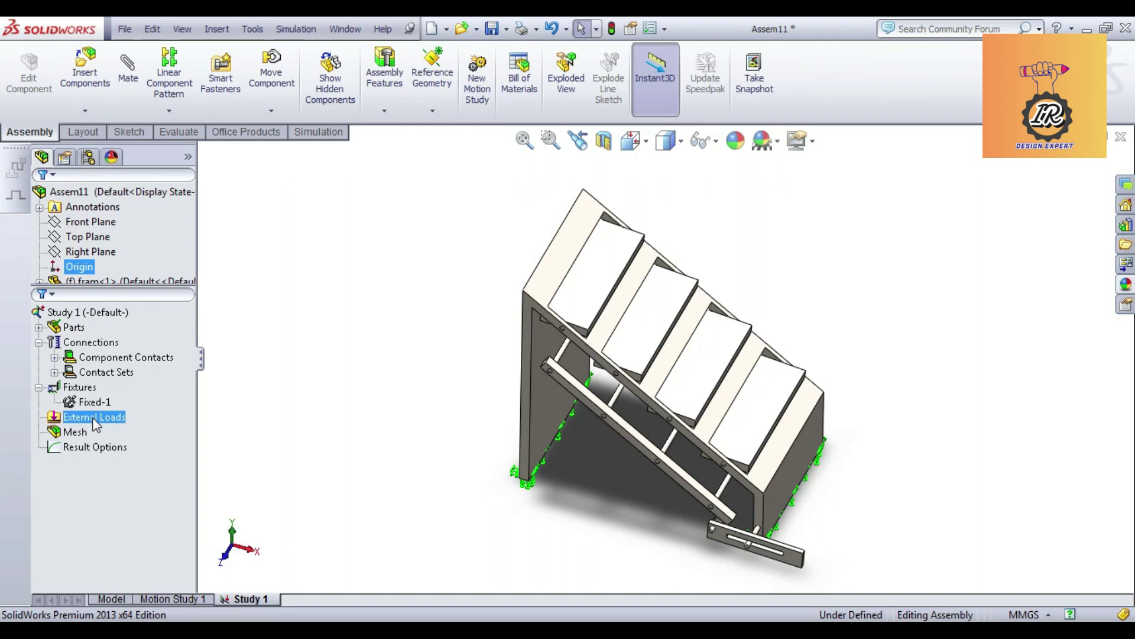
Apply a 300 N normal force, Force-1, to the top faces of all four steps
right_click(95, 424)
click(124, 137)
click(600, 278)
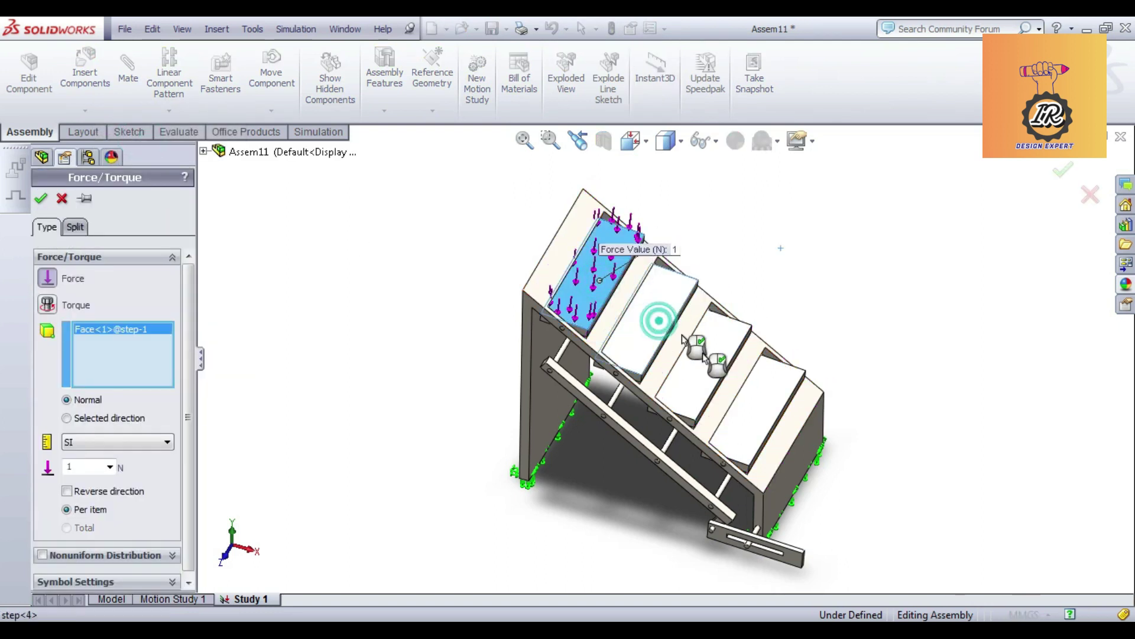
click(650, 313)
click(708, 372)
click(751, 417)
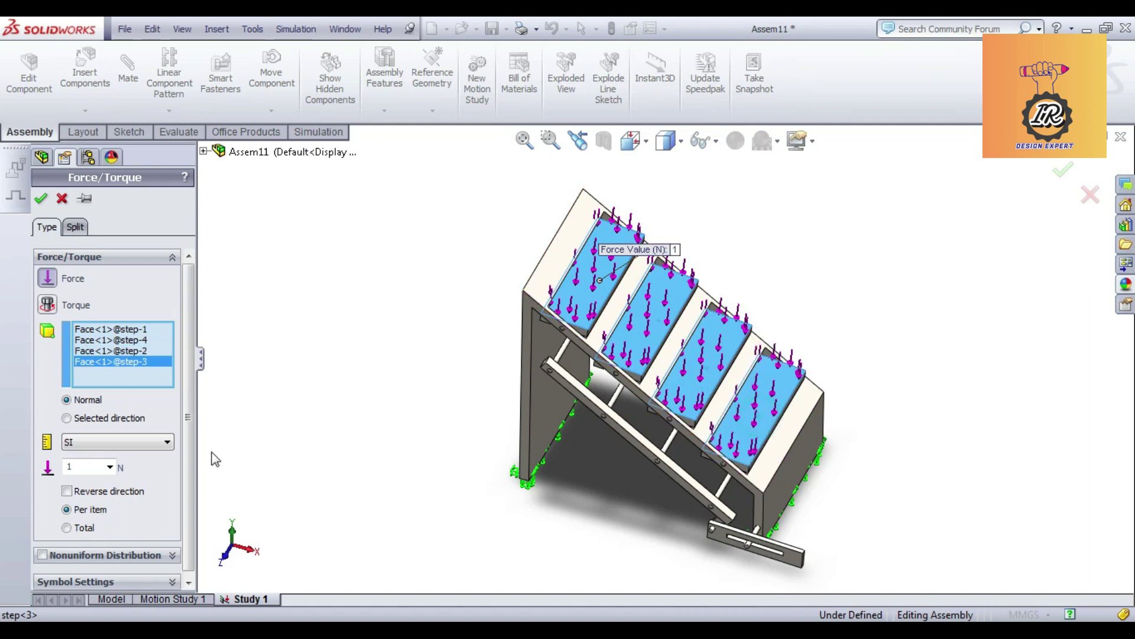
click(93, 467)
click(41, 199)
Create the mesh for Study 1 with default settings
right_click(70, 447)
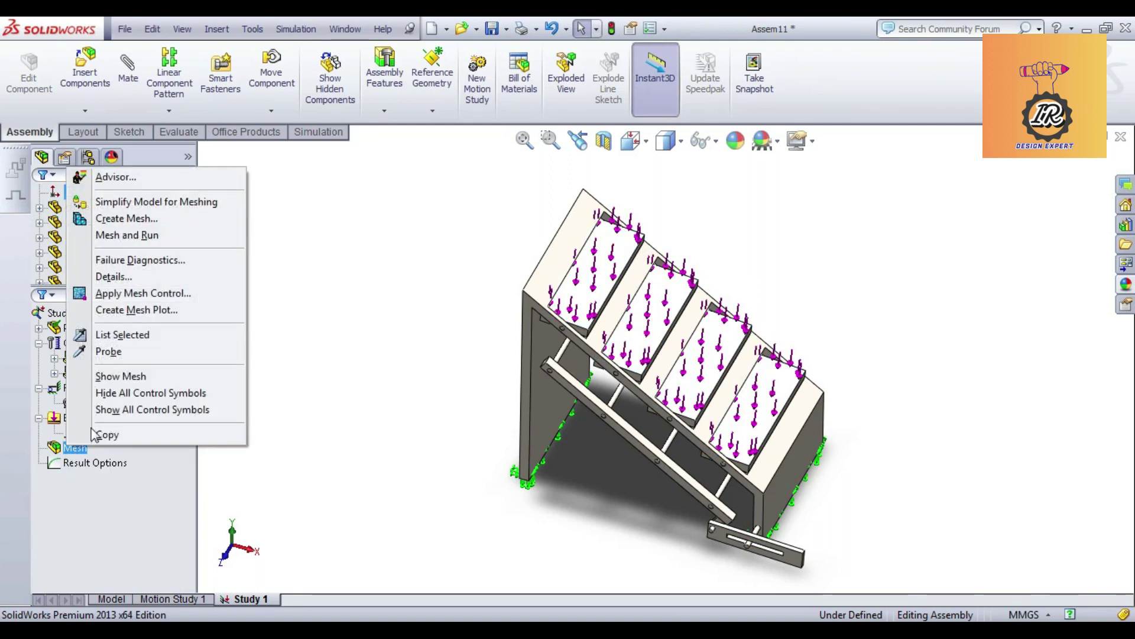
click(127, 218)
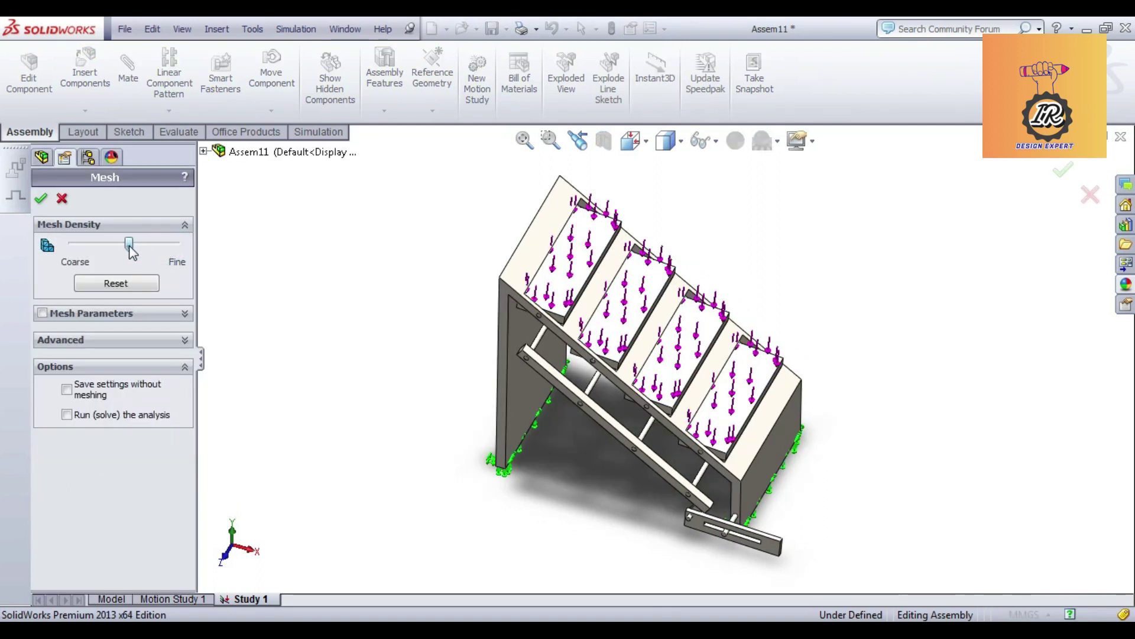
click(41, 199)
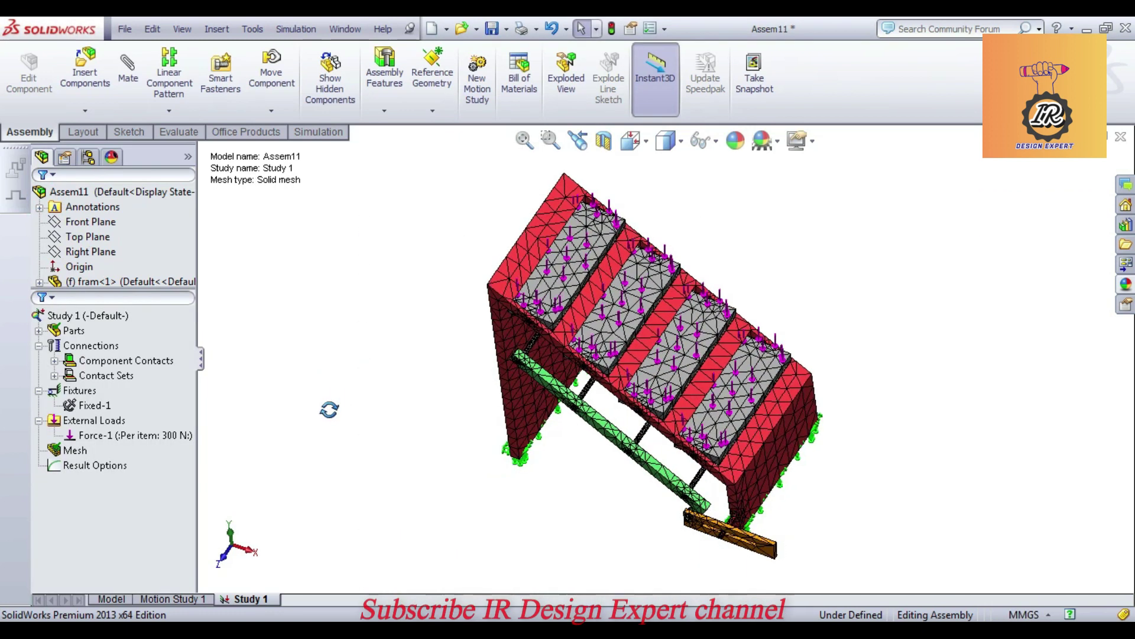
Run the static study to produce von Mises stress, displacement and strain results
middle_drag(343, 383, 337, 393)
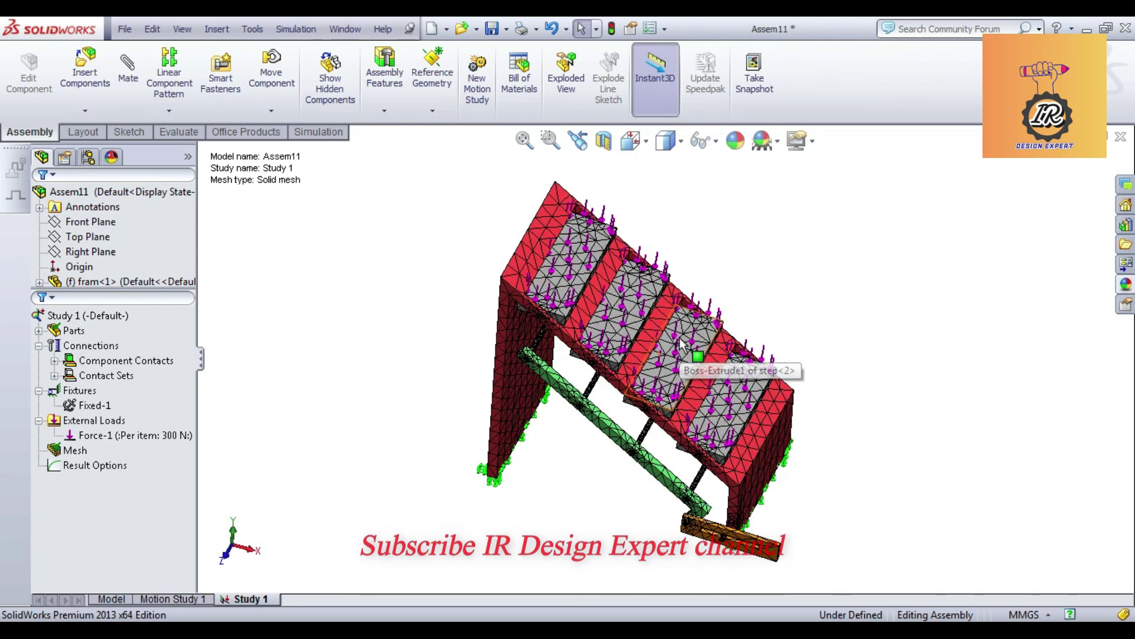
click(107, 435)
click(317, 132)
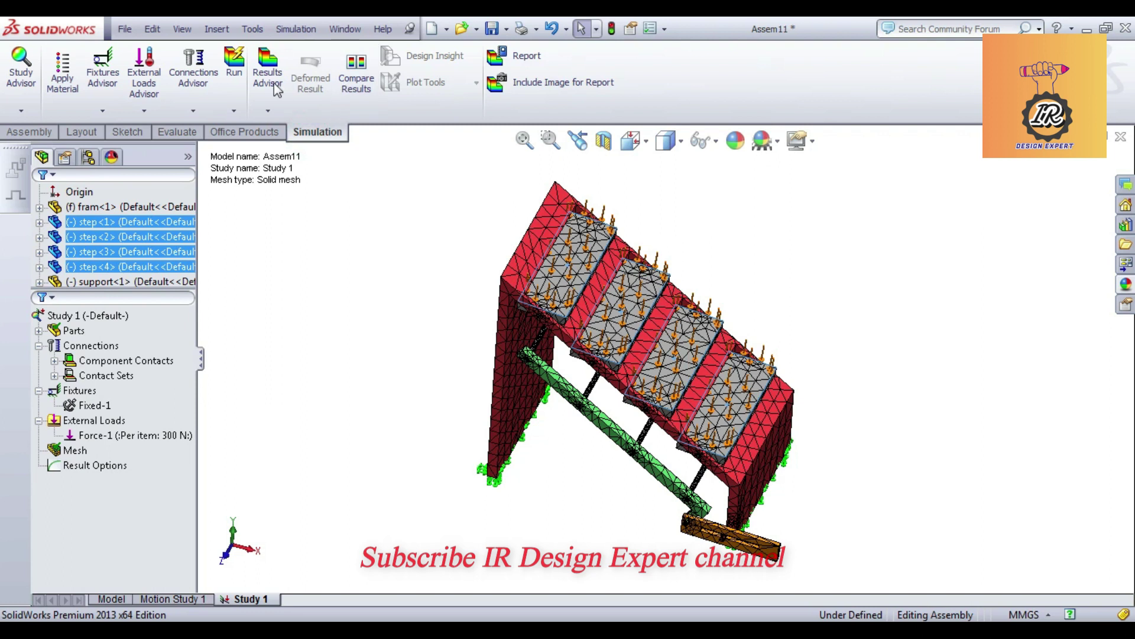
click(227, 77)
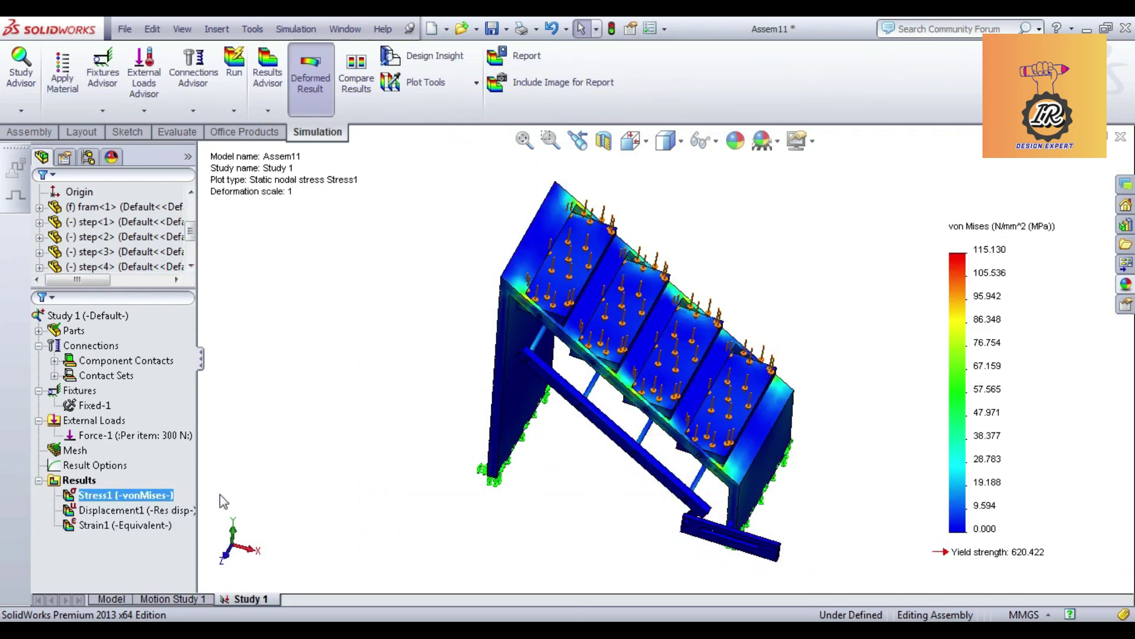
Define a Factor of Safety plot using the Max von Mises Stress criterion, then display Strain1
right_click(93, 480)
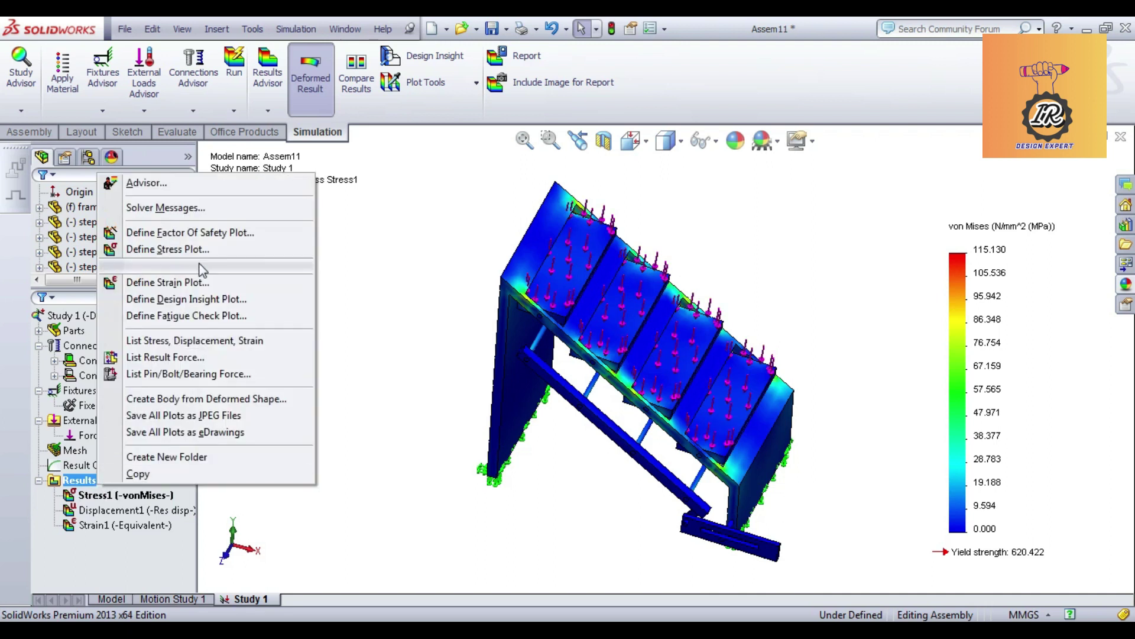
click(199, 233)
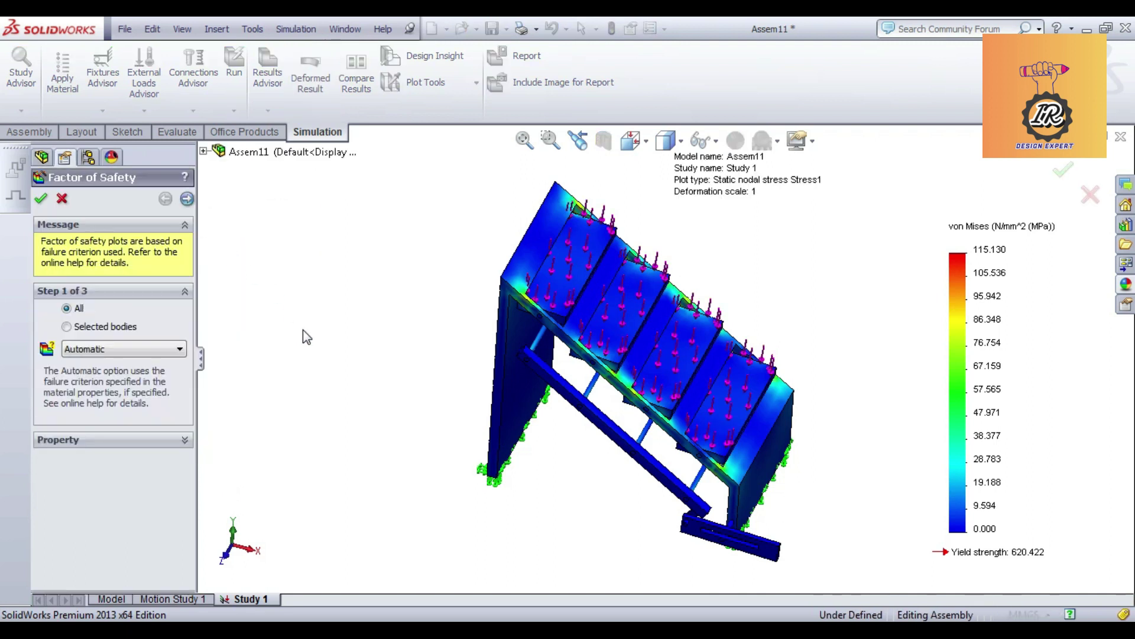
click(109, 350)
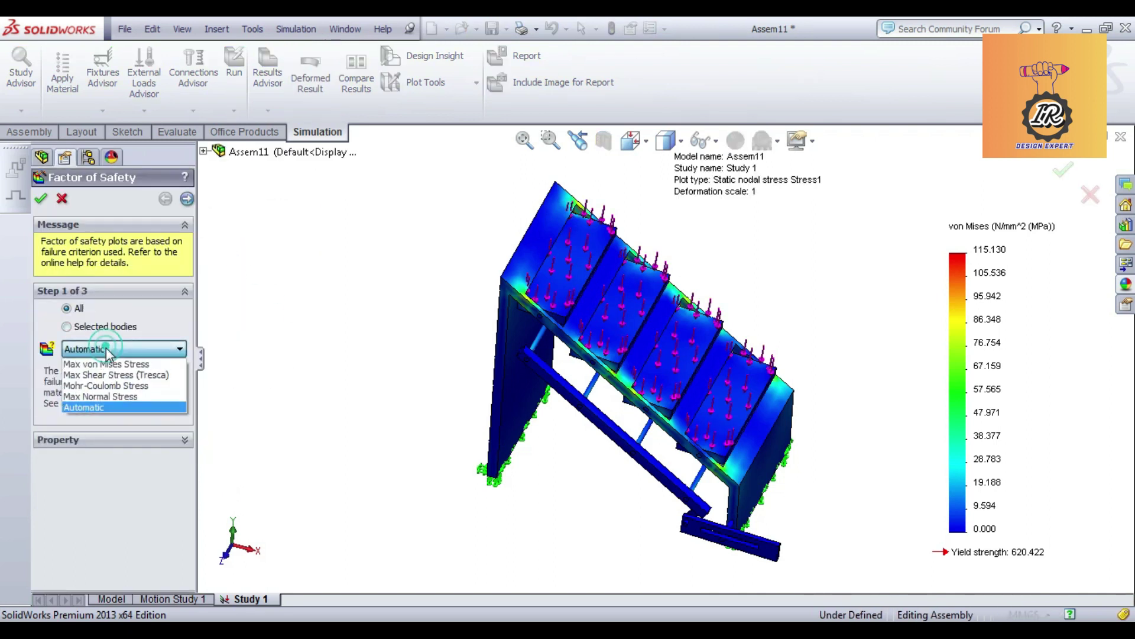
click(115, 362)
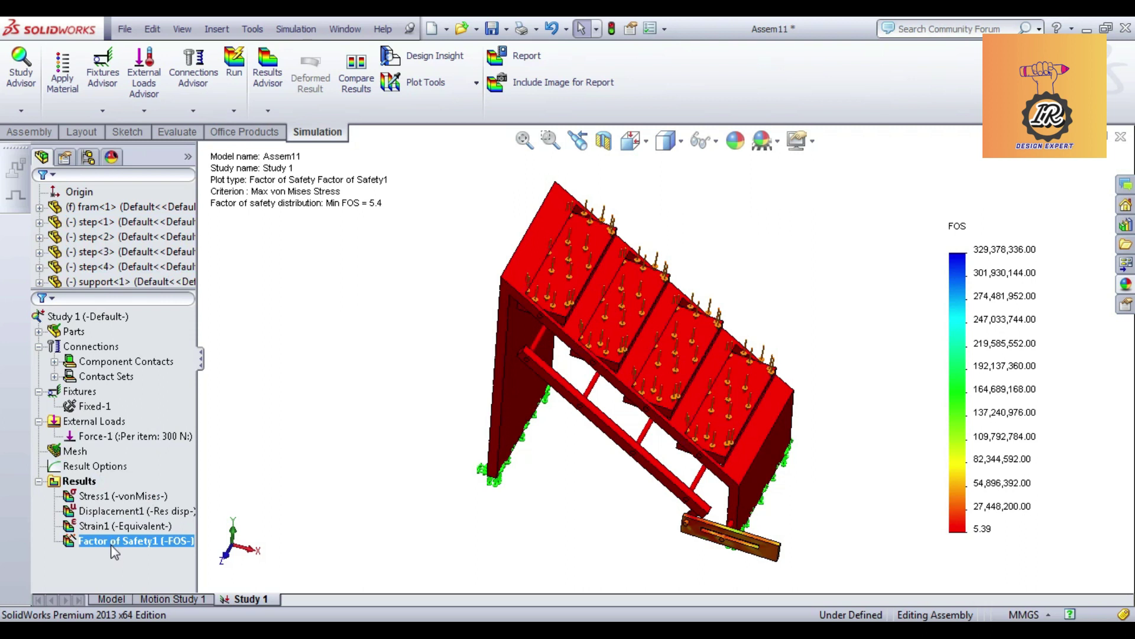
double_click(140, 527)
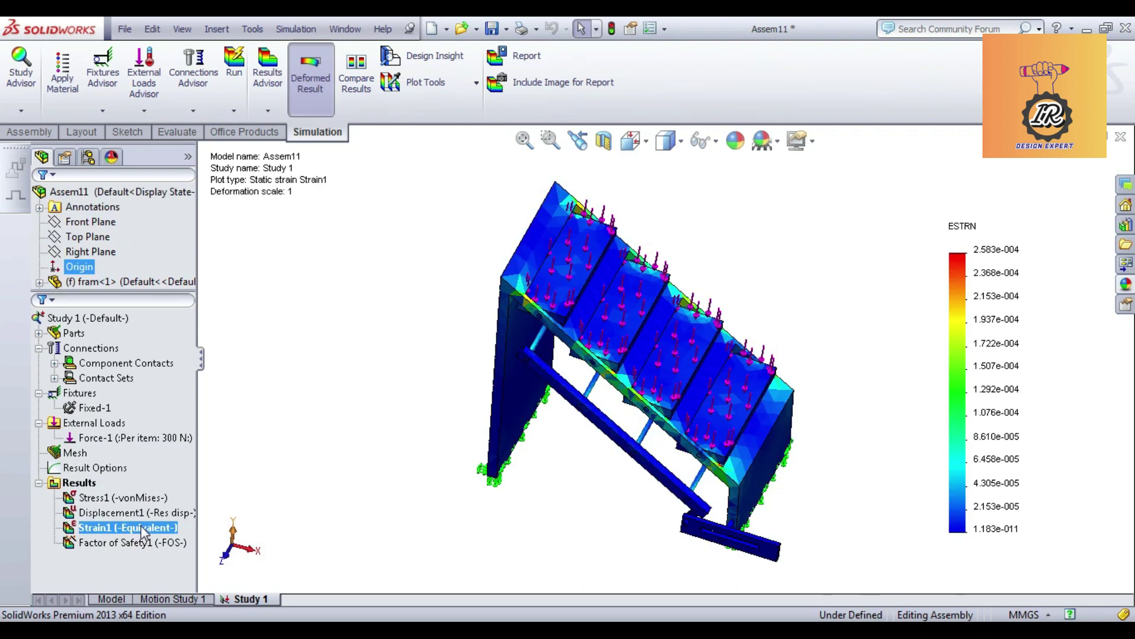
Switch the Strain1 legend to a user-defined range with minimum 1.200e-011
right_click(141, 525)
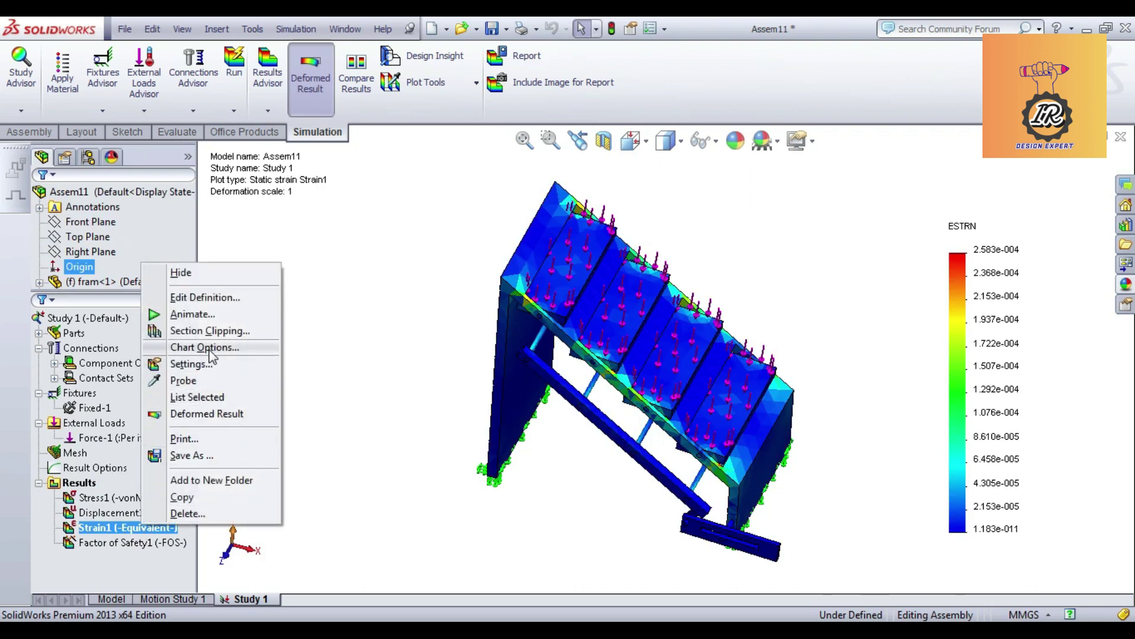
click(210, 355)
click(89, 418)
double_click(151, 463)
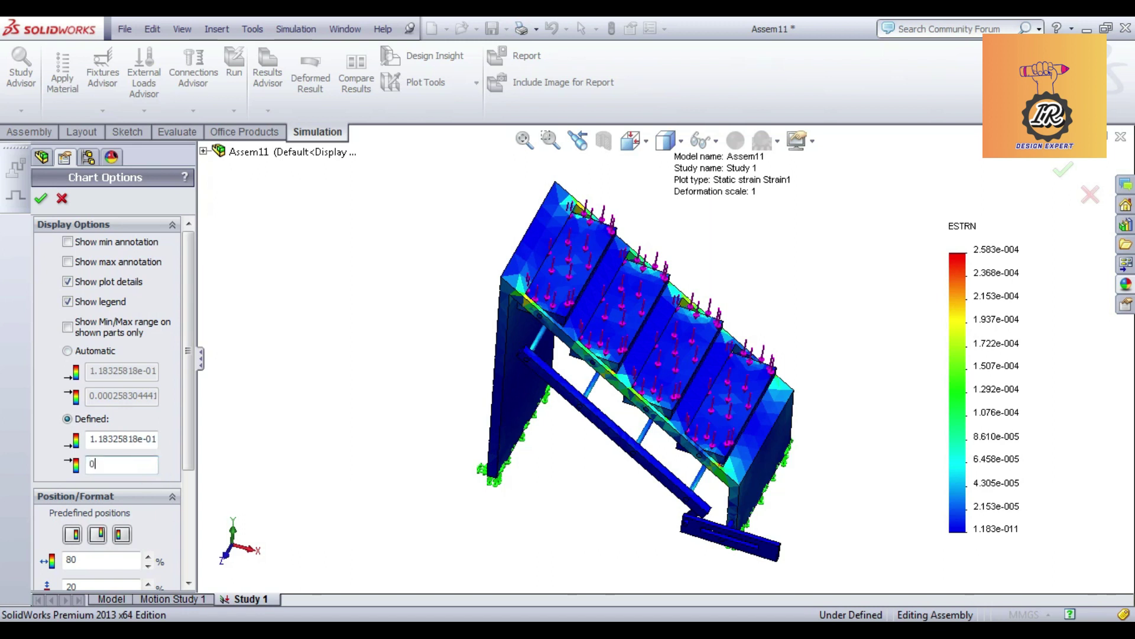
click(124, 439)
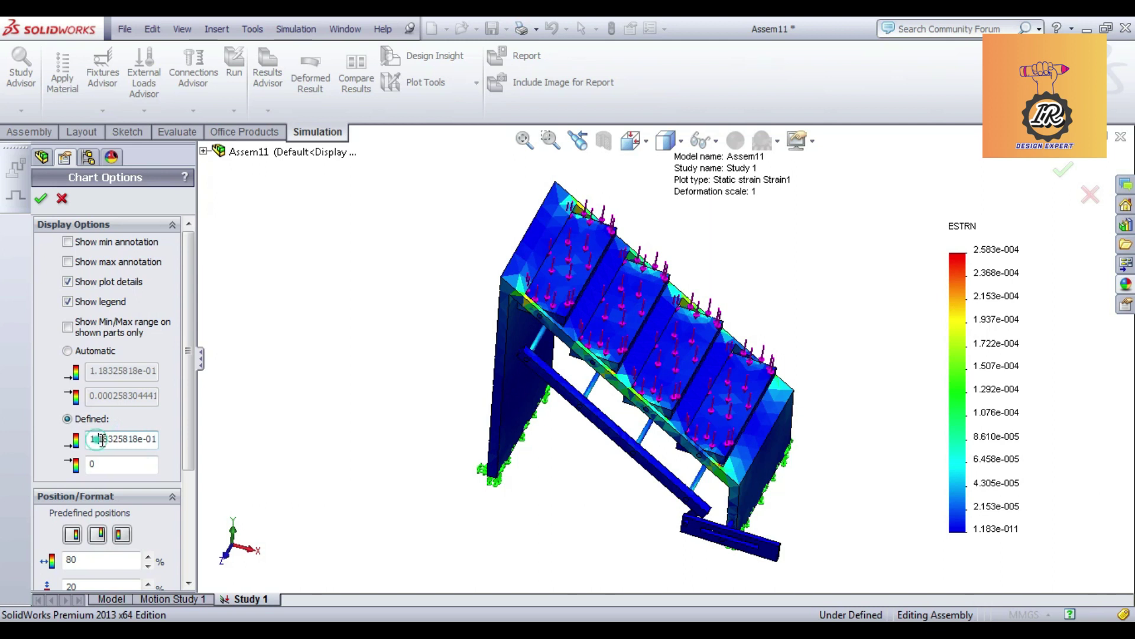
drag(102, 438, 118, 441)
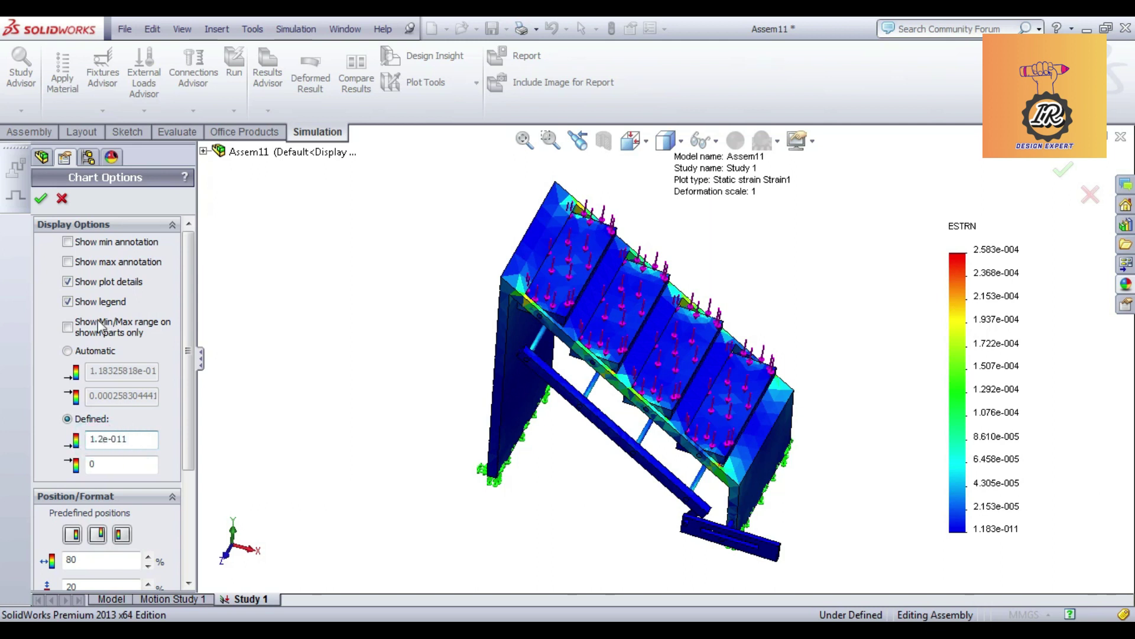
click(42, 199)
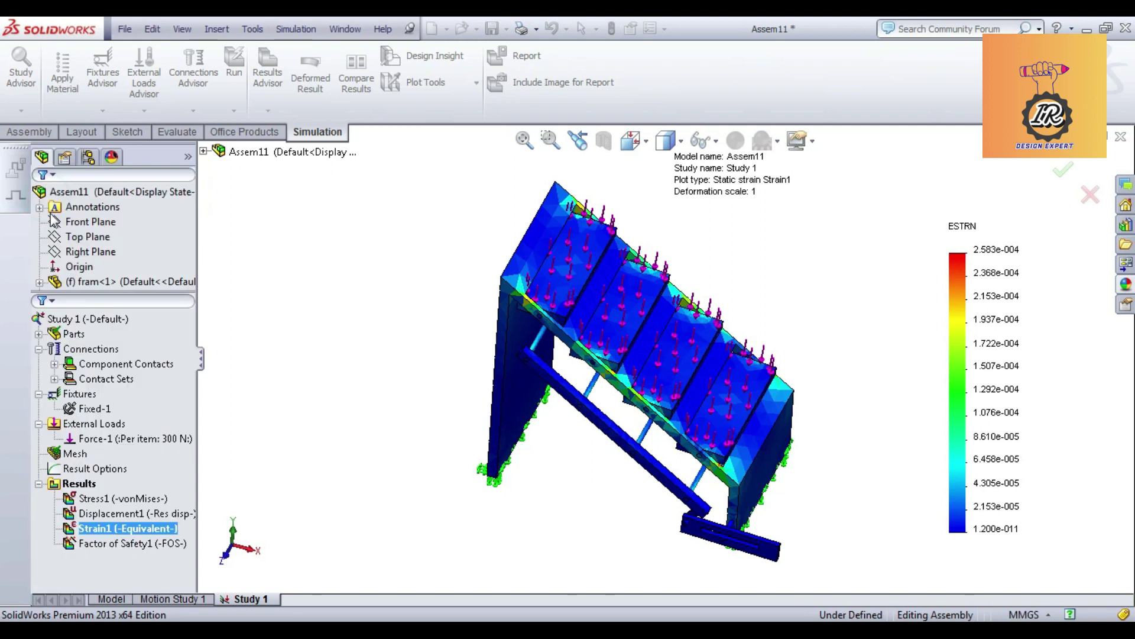
Give the displacement legend a defined 0–0.3 mm range with Min/Max labels for shown parts only
right_click(108, 515)
double_click(104, 516)
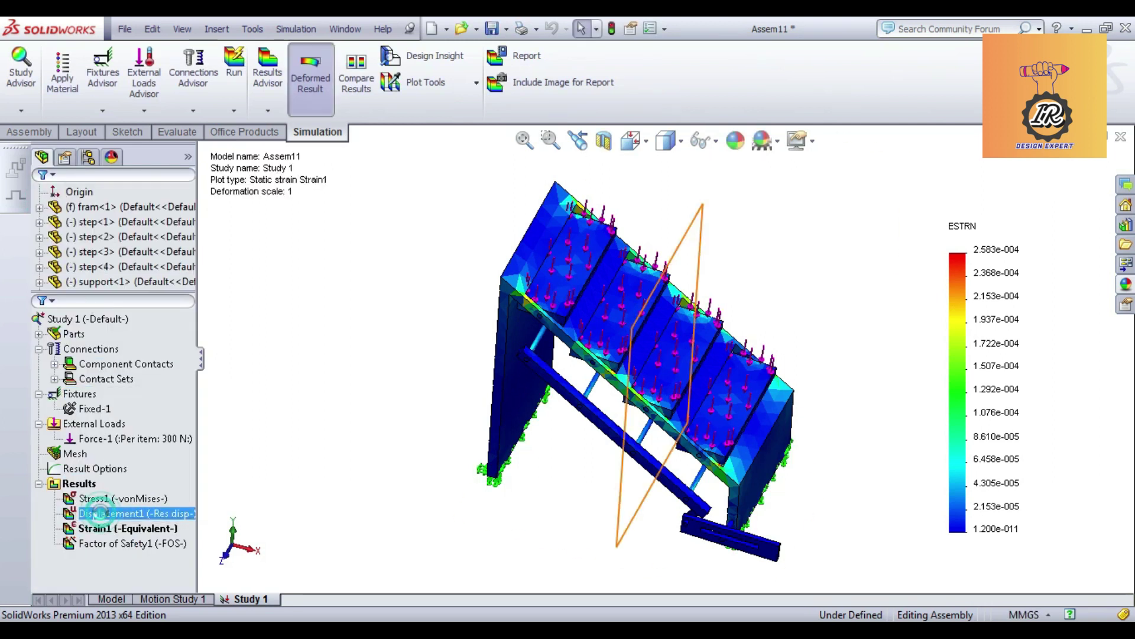
right_click(103, 516)
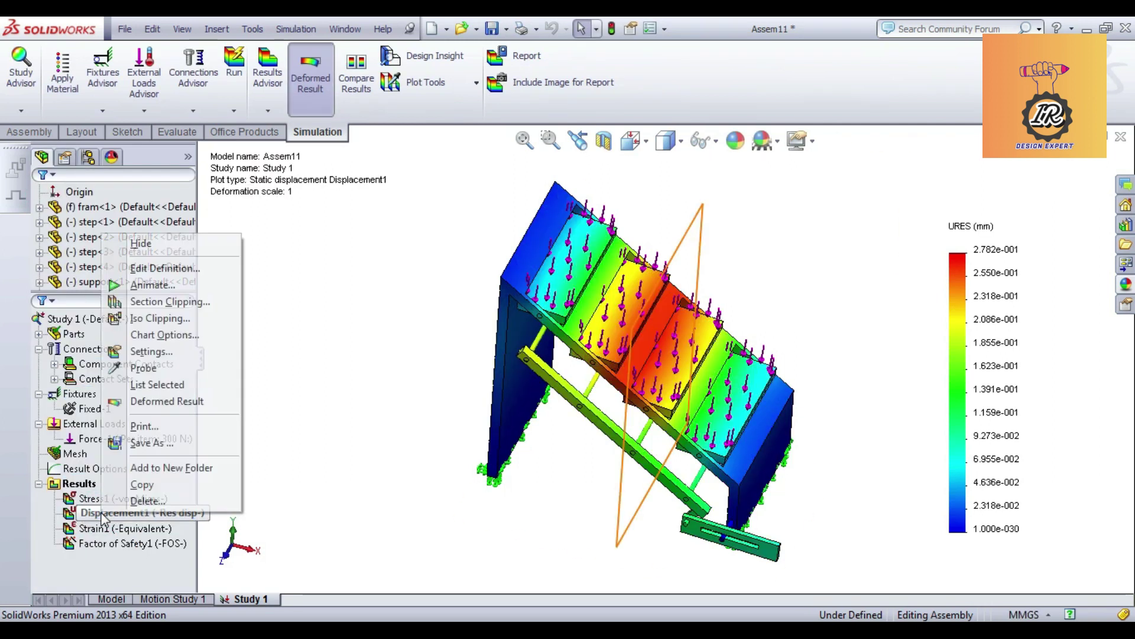
click(166, 335)
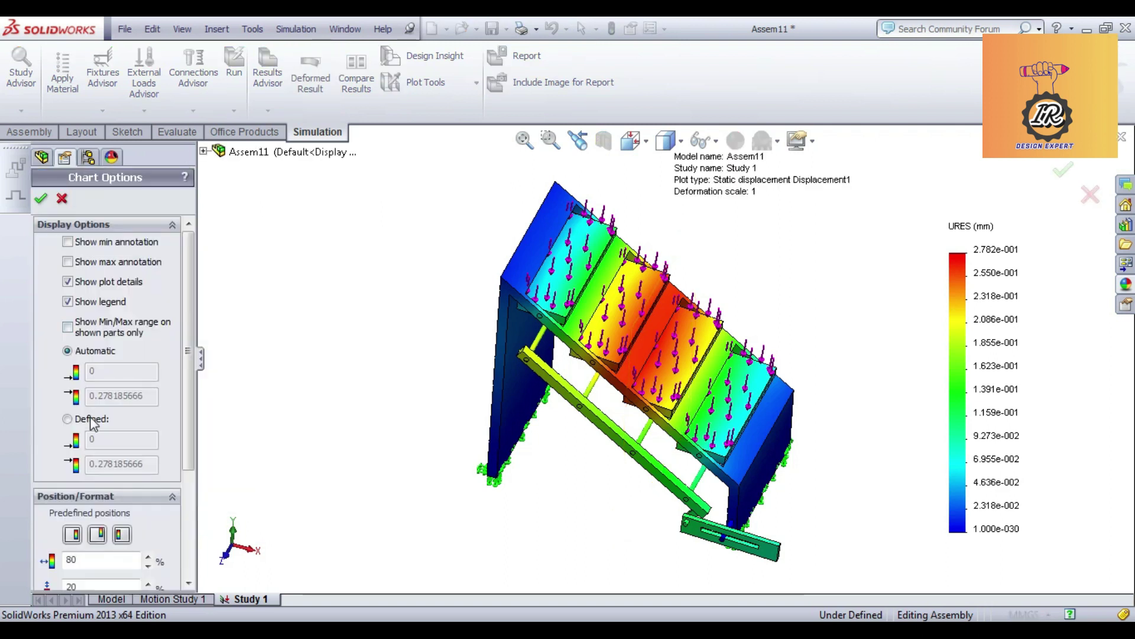
click(89, 418)
drag(143, 463, 103, 464)
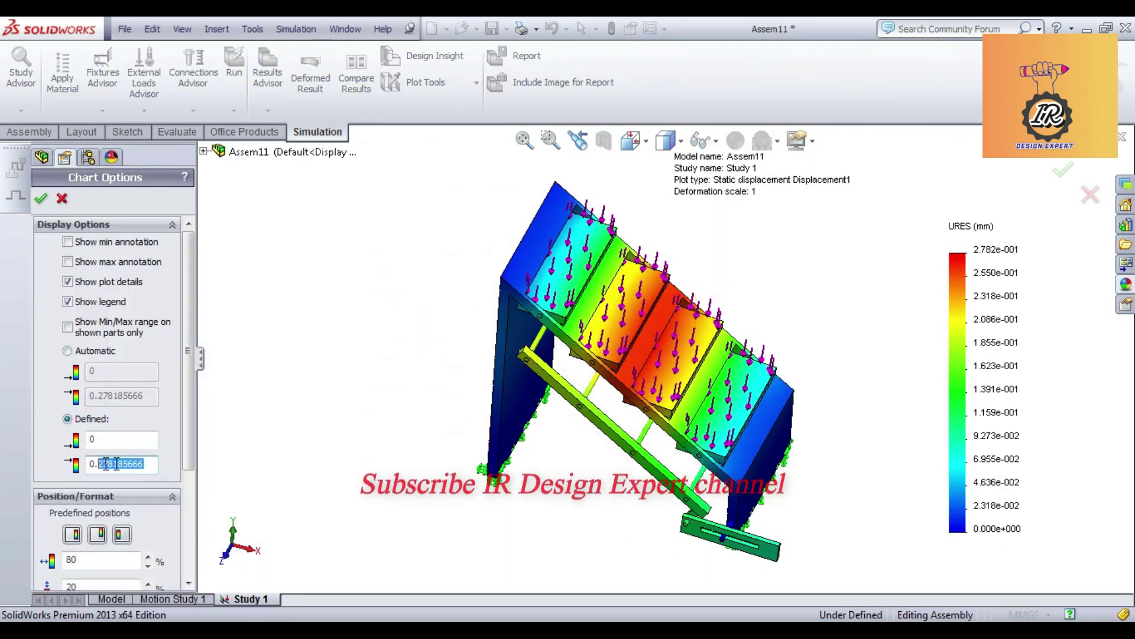
key(BackSpace)
key(BackSpace)
text(3)
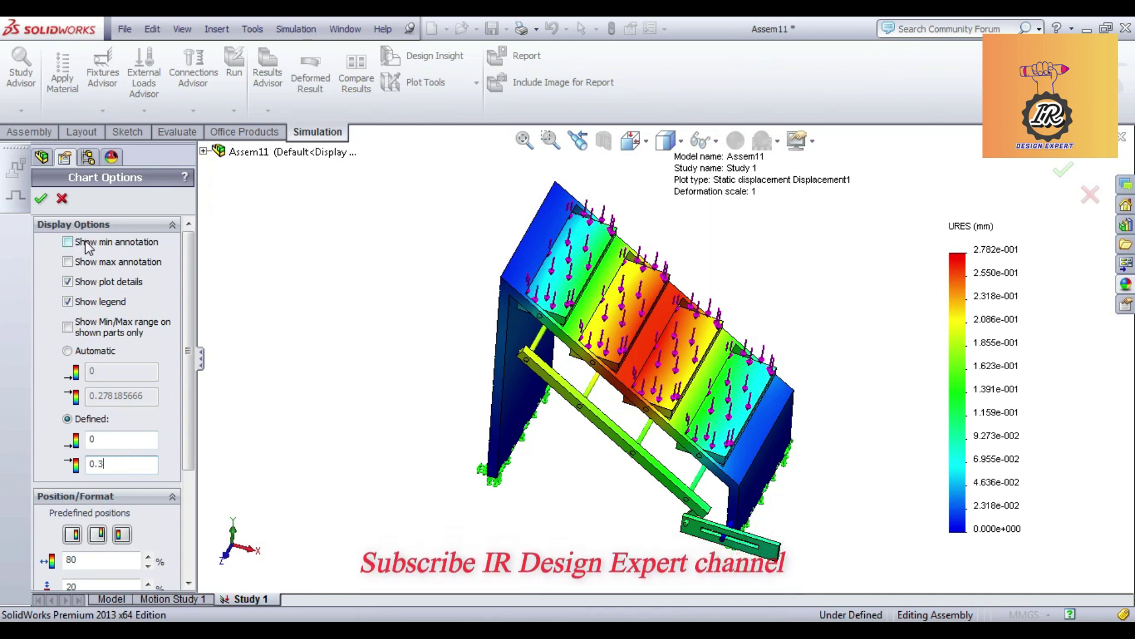
click(85, 242)
click(79, 261)
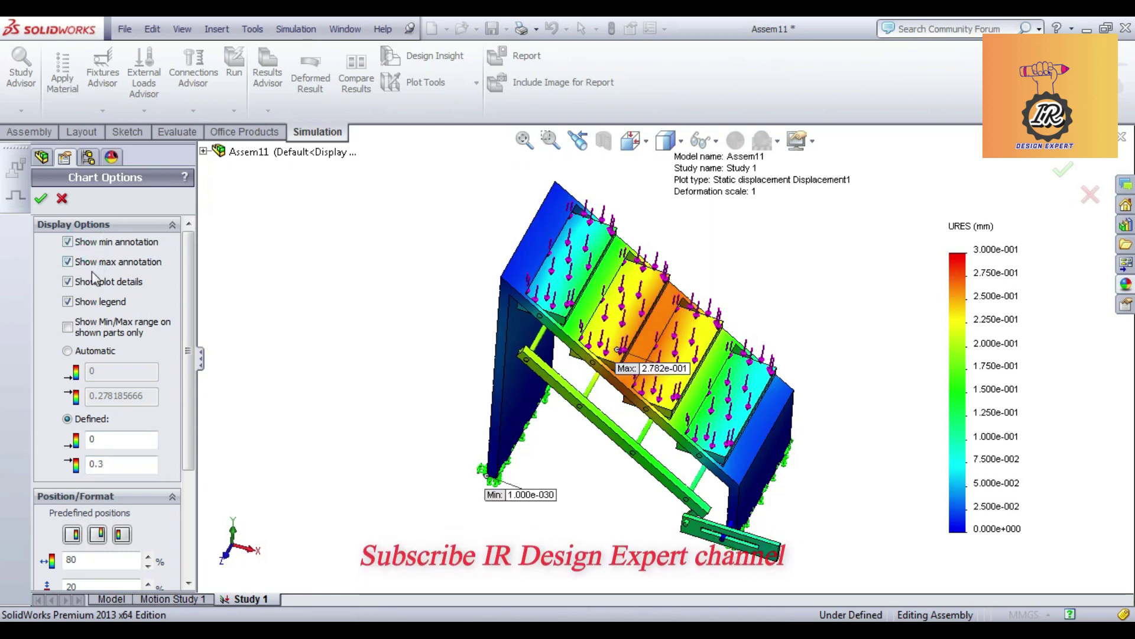
click(96, 335)
click(40, 198)
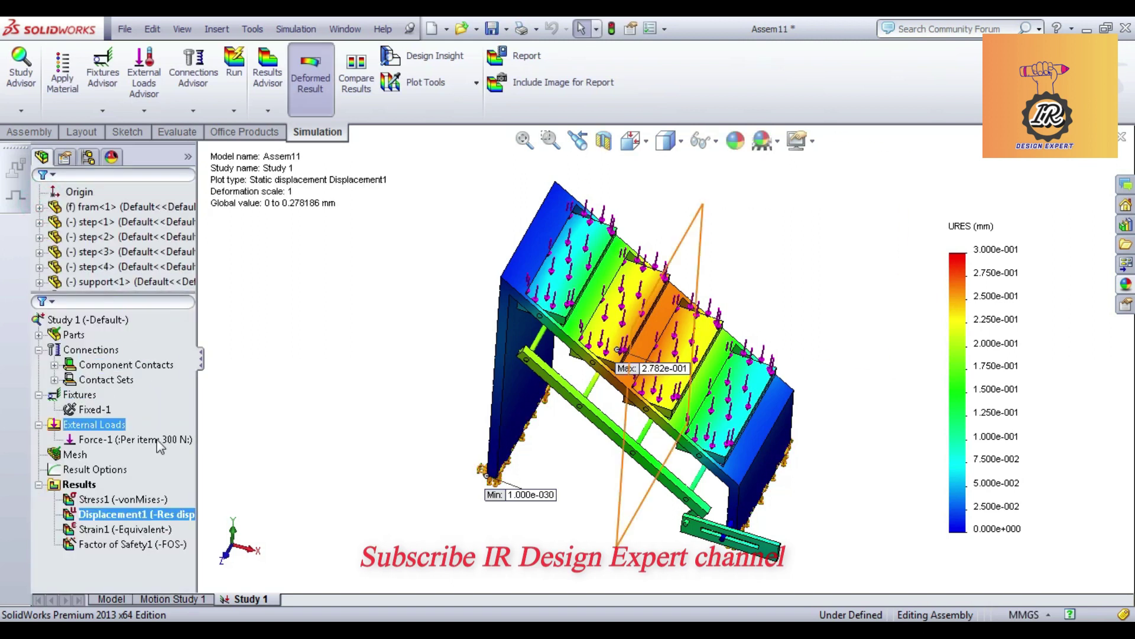
Reopen the displacement chart options and close them without changes
click(116, 530)
right_click(115, 527)
click(164, 449)
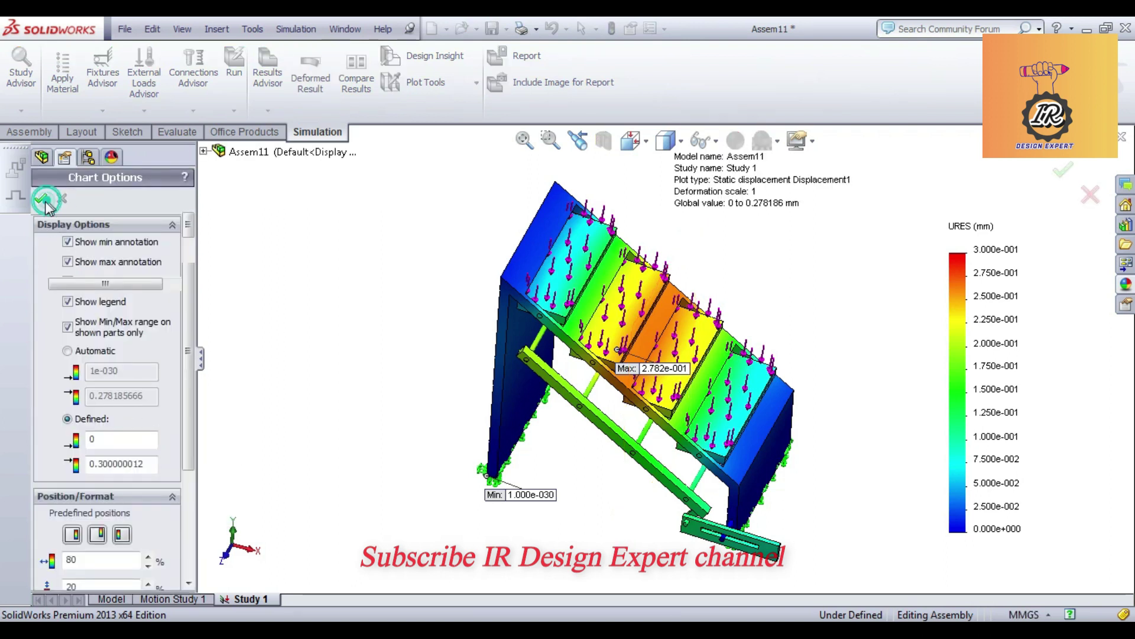
click(40, 198)
Show the strain plot and add Min and Max labels to it
click(126, 530)
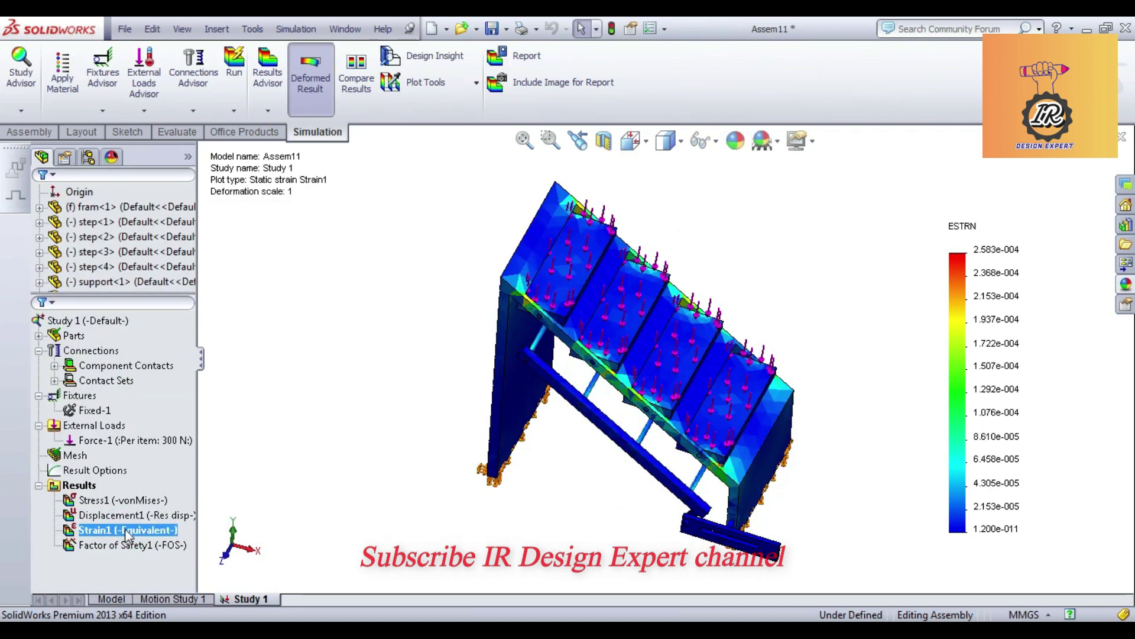
right_click(126, 532)
click(176, 354)
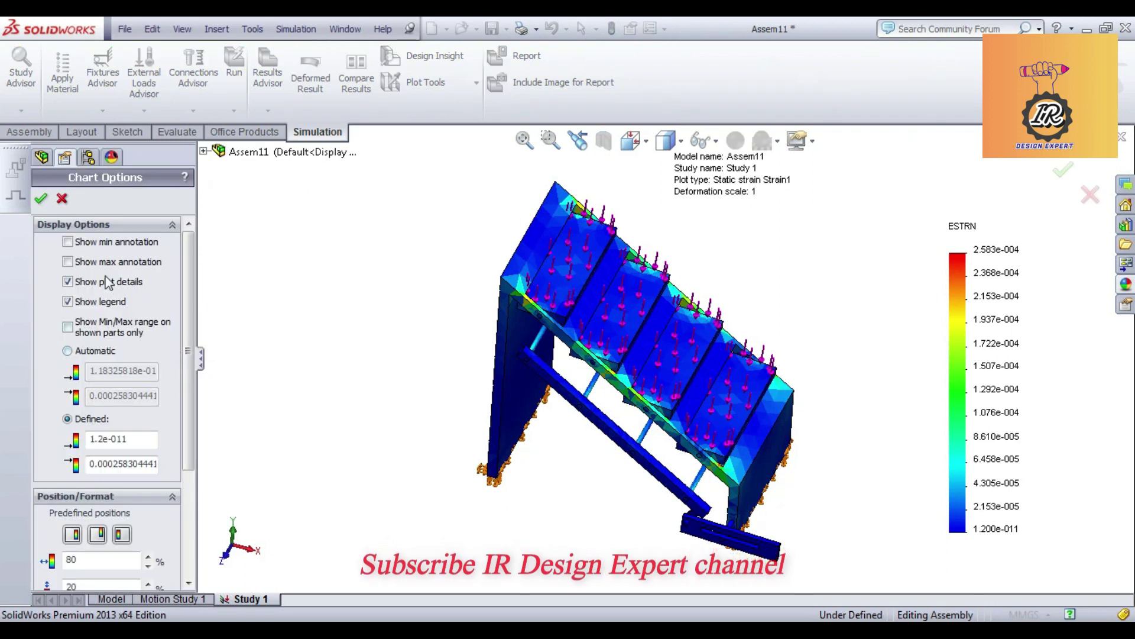
click(68, 261)
click(67, 242)
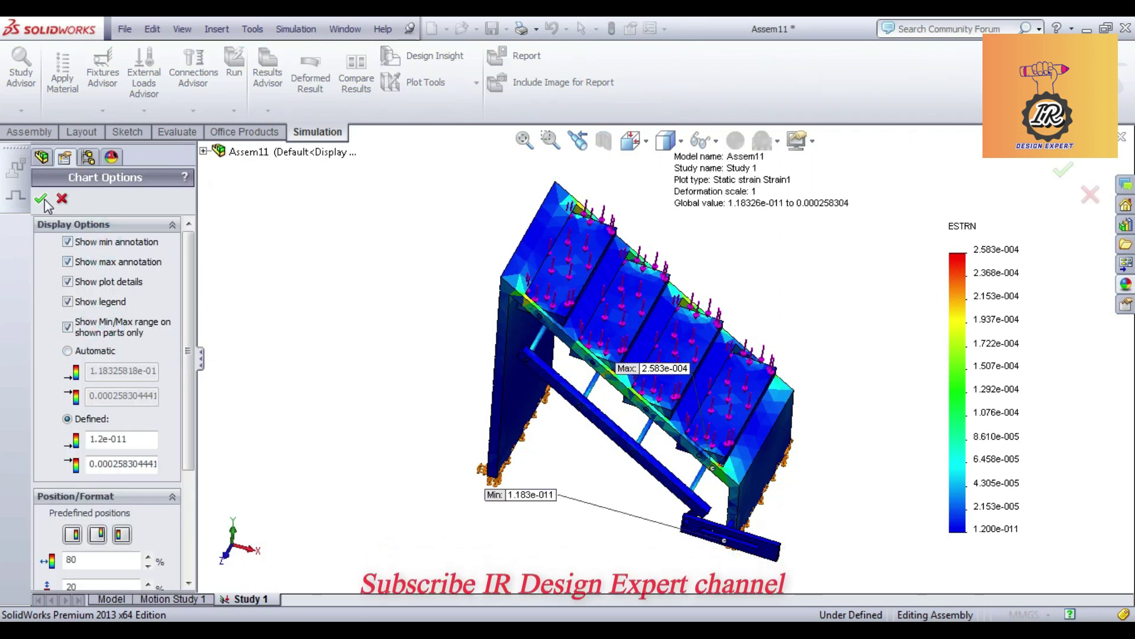
click(62, 199)
Give the von Mises stress legend a defined 2–115 MPa range with Min/Max labels on shown parts
double_click(119, 502)
right_click(118, 507)
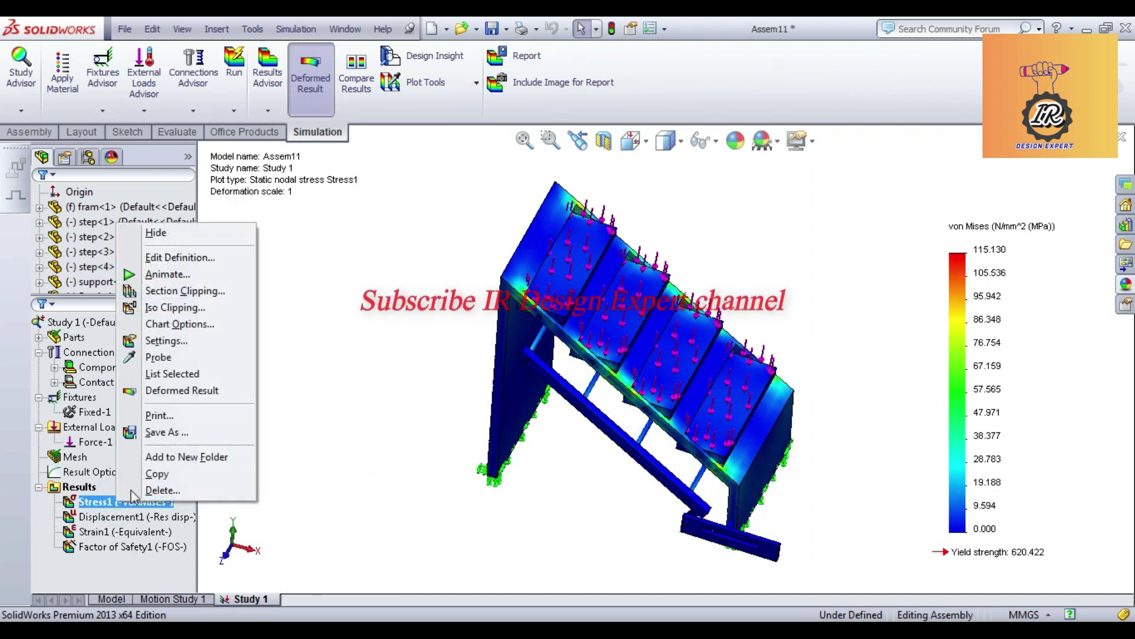
click(184, 324)
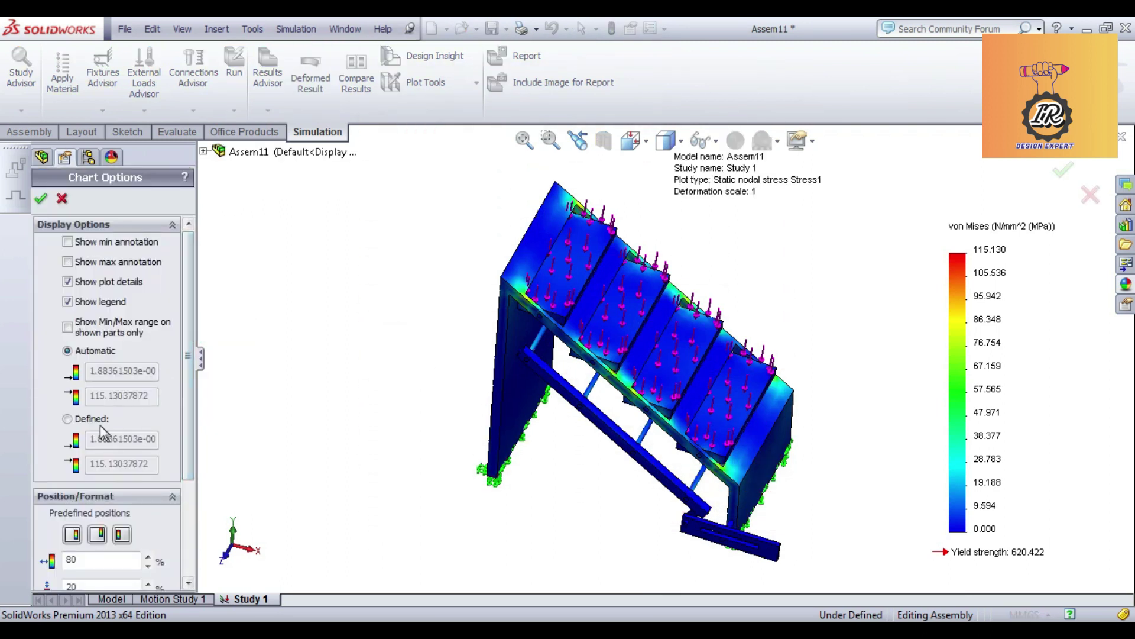
click(91, 419)
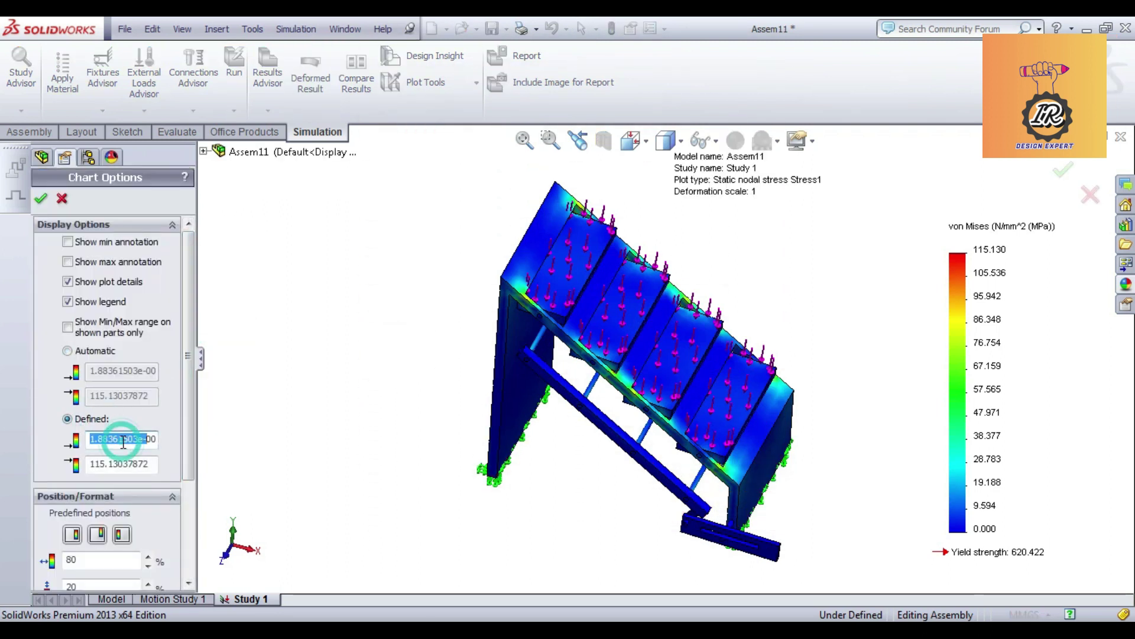
double_click(141, 444)
text(2)
click(137, 464)
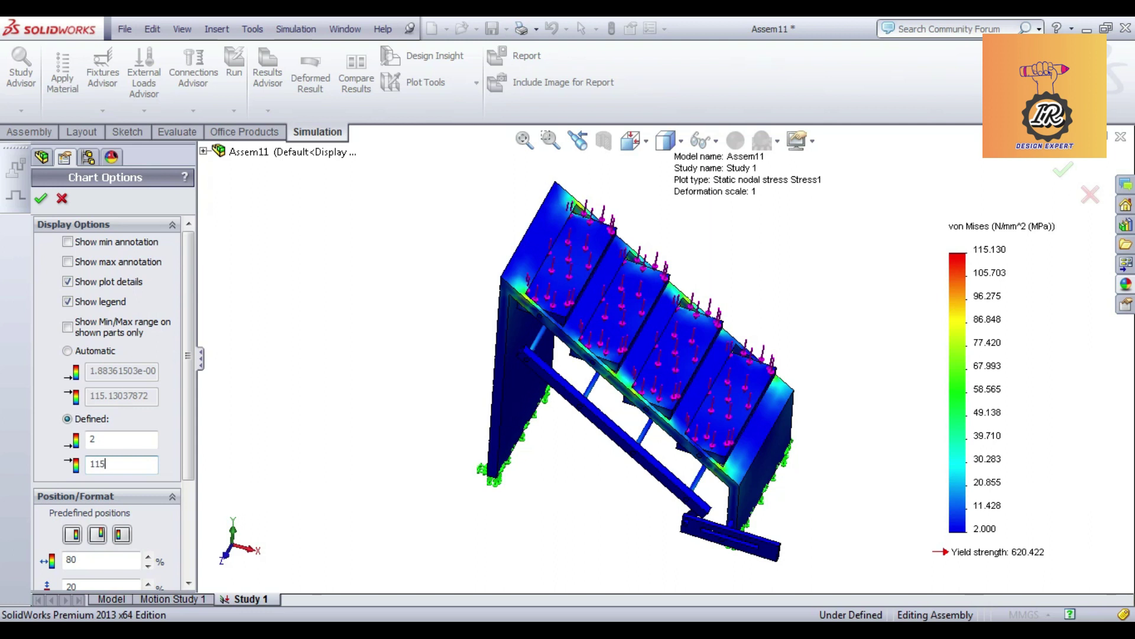
click(83, 242)
click(86, 261)
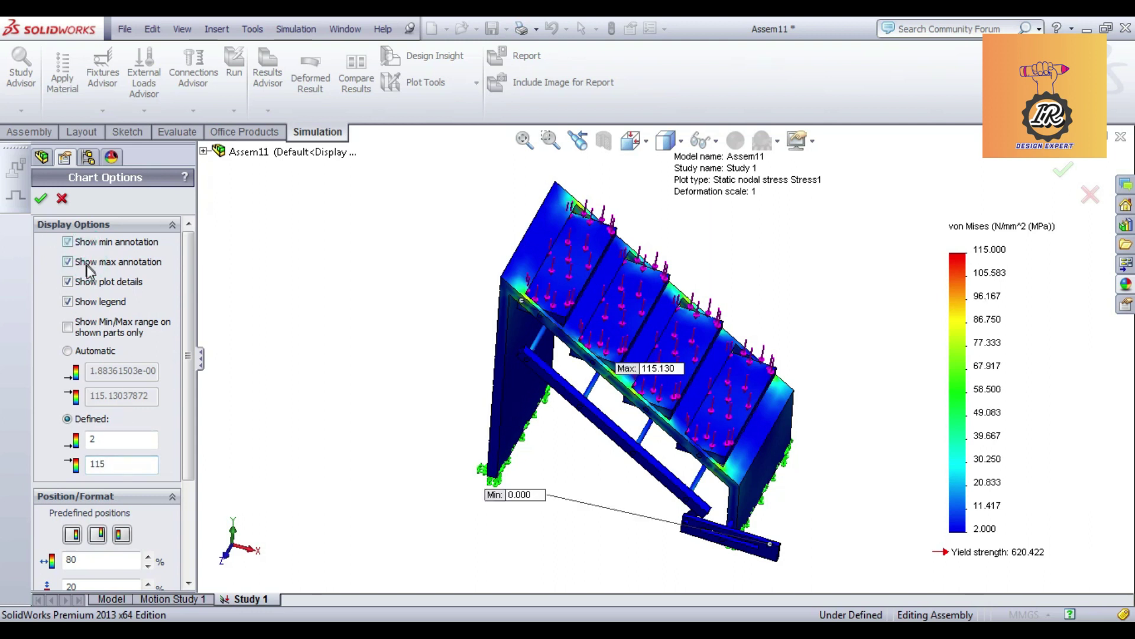
click(95, 333)
click(42, 199)
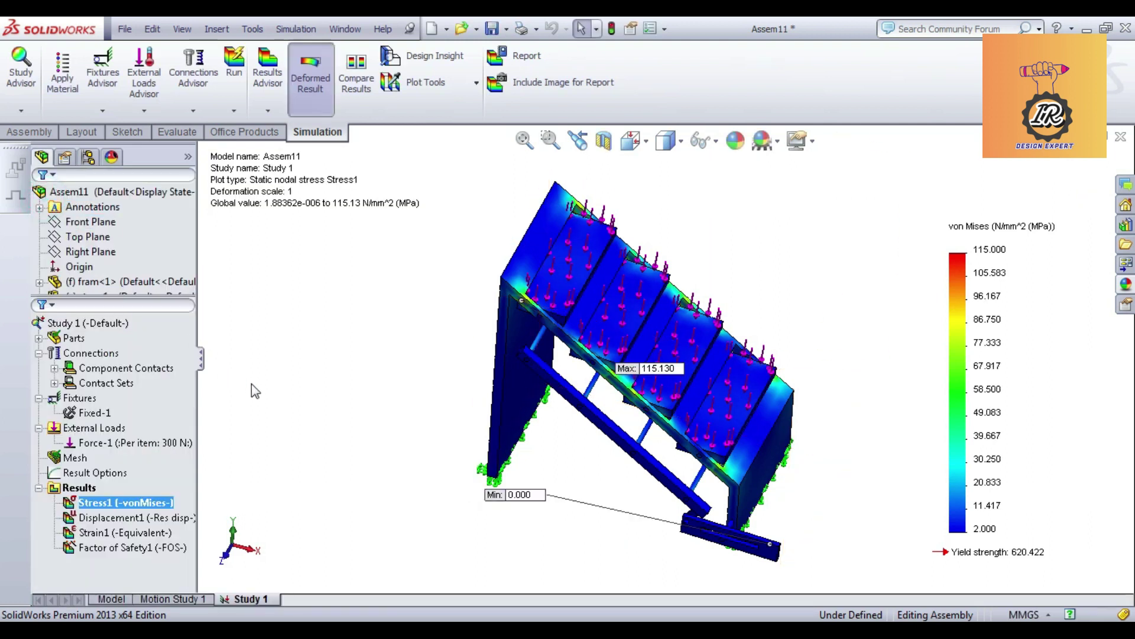
Change the stress legend's defined range to 0–100 MPa
right_click(135, 503)
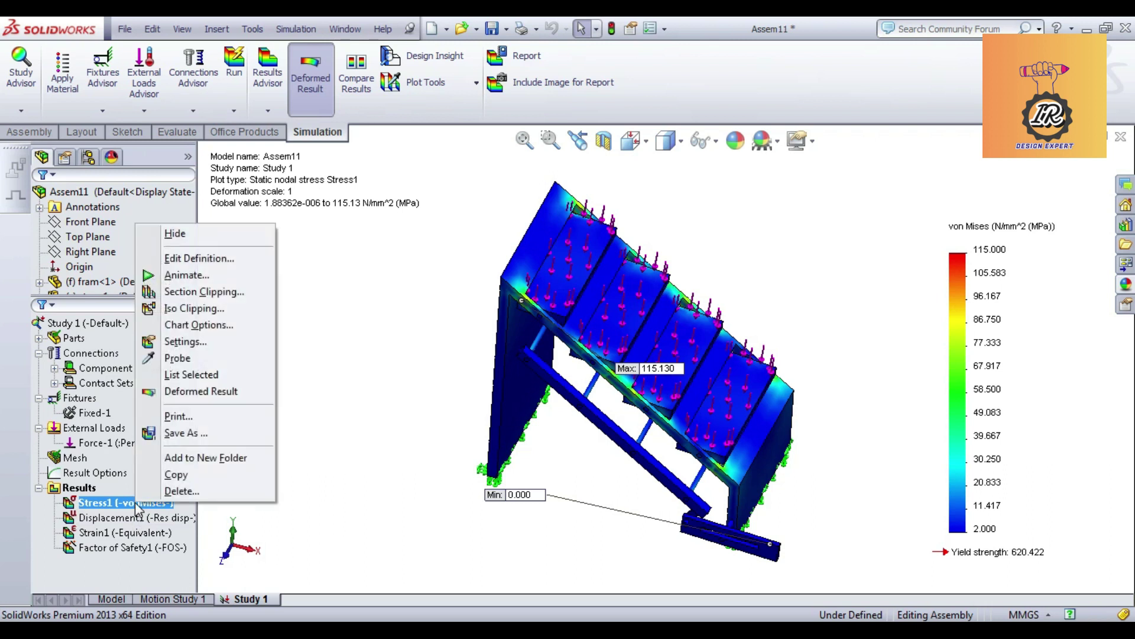
click(197, 326)
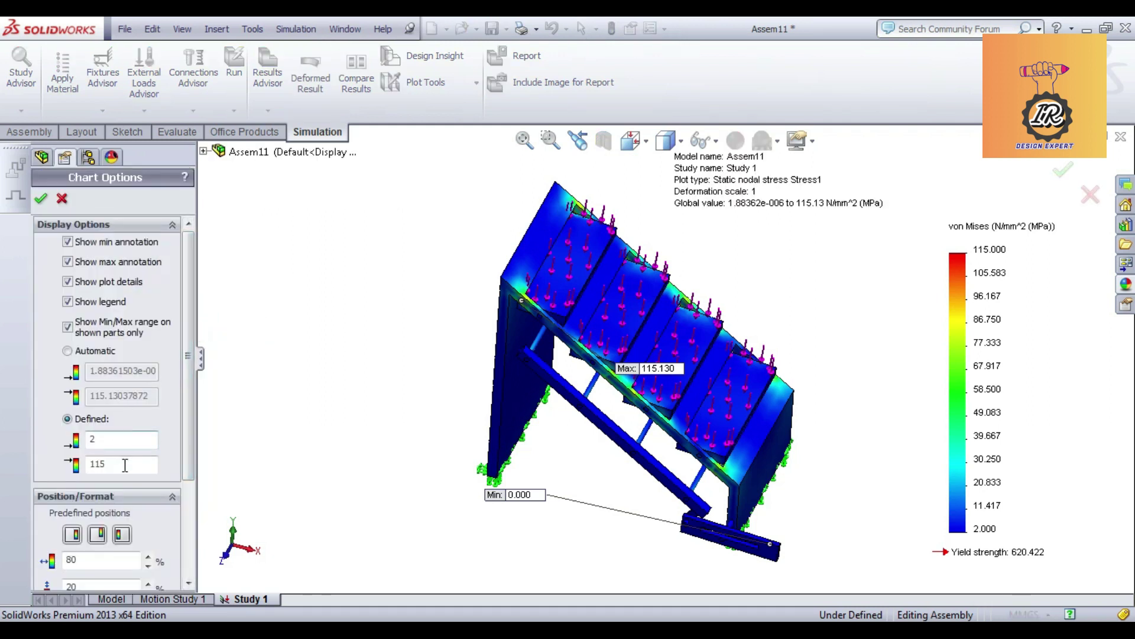
double_click(124, 464)
text(100)
double_click(115, 439)
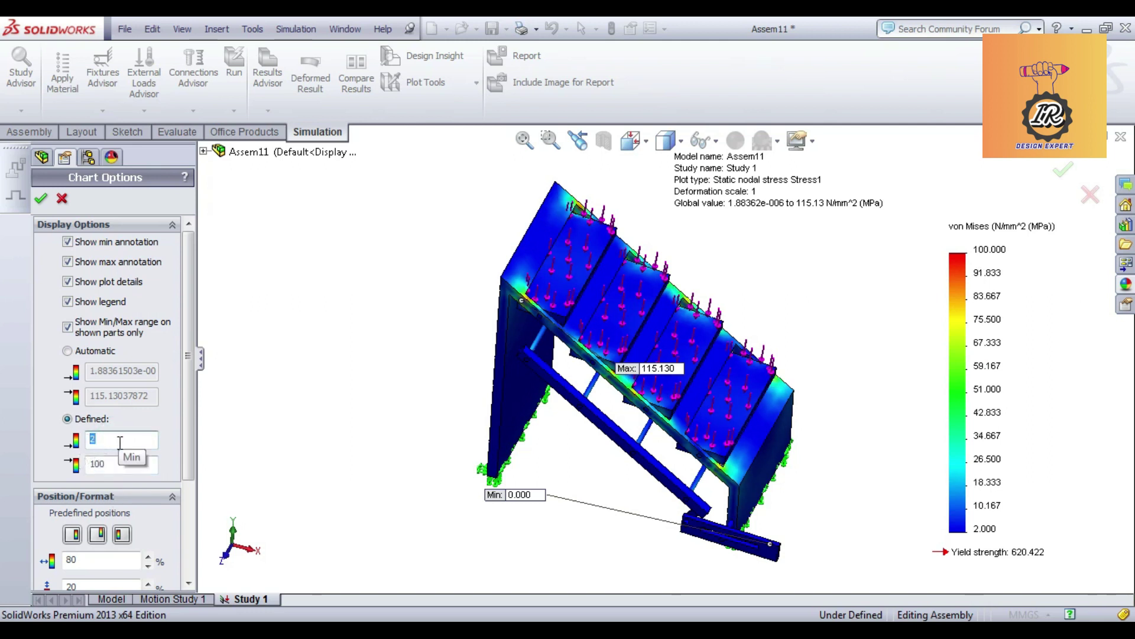
click(41, 200)
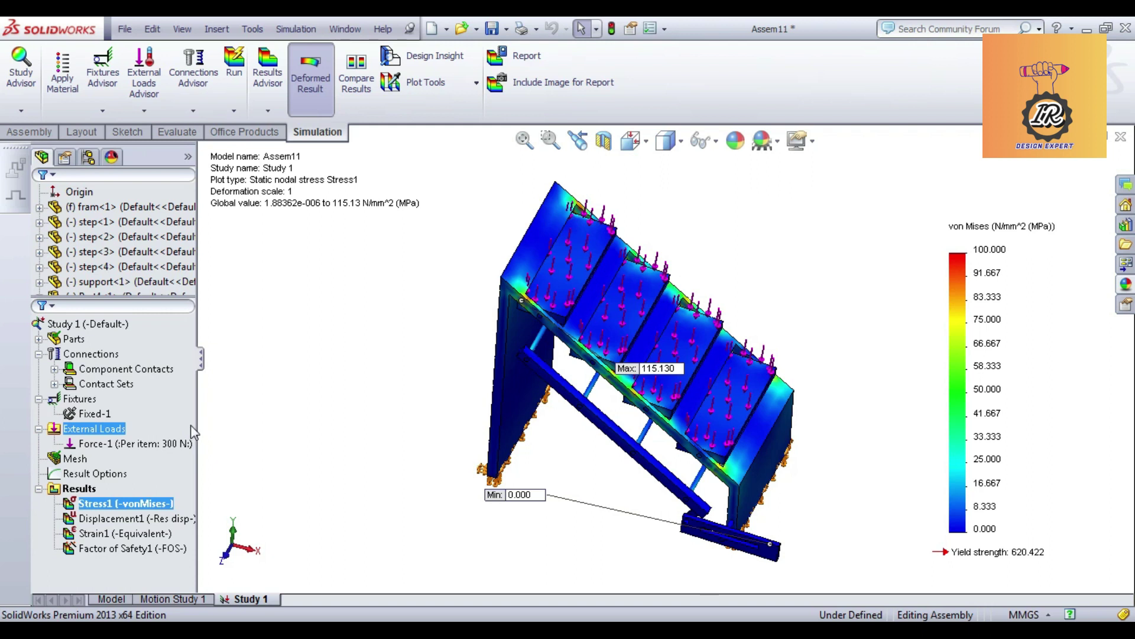
Lower the stress legend maximum to 50 MPa and show the displacement plot again
right_click(111, 501)
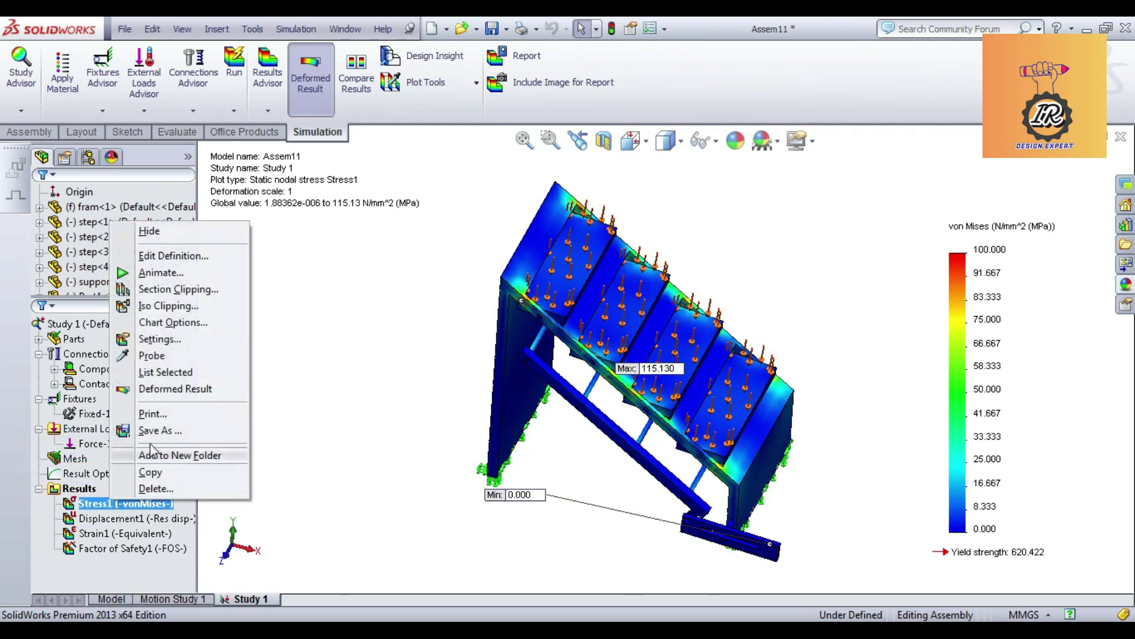
click(173, 323)
double_click(121, 467)
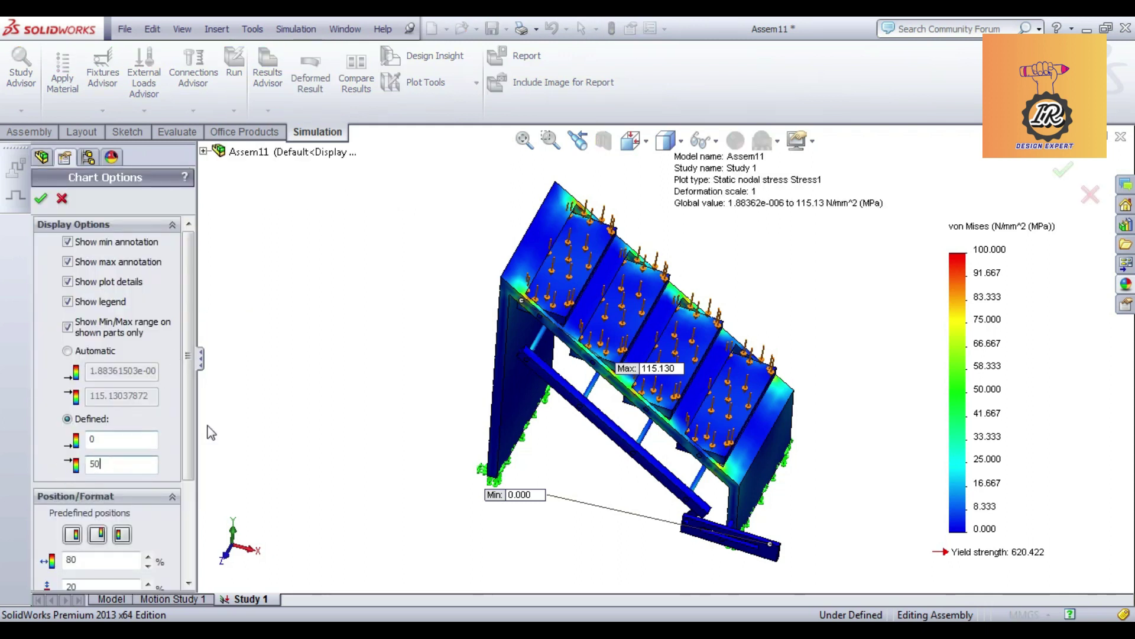
click(41, 200)
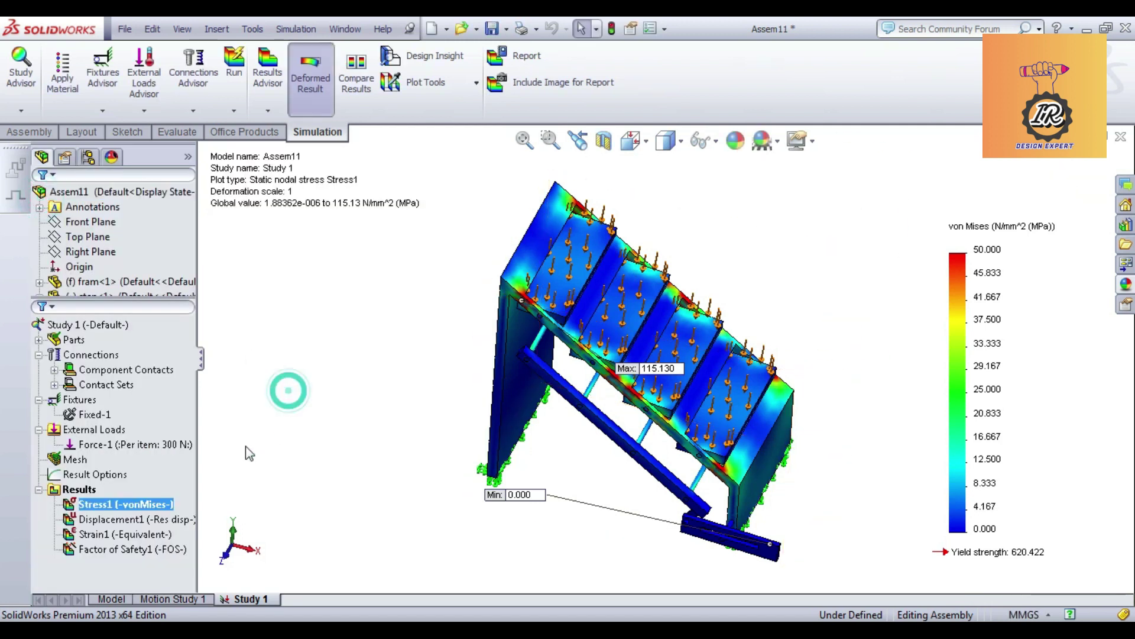
double_click(129, 520)
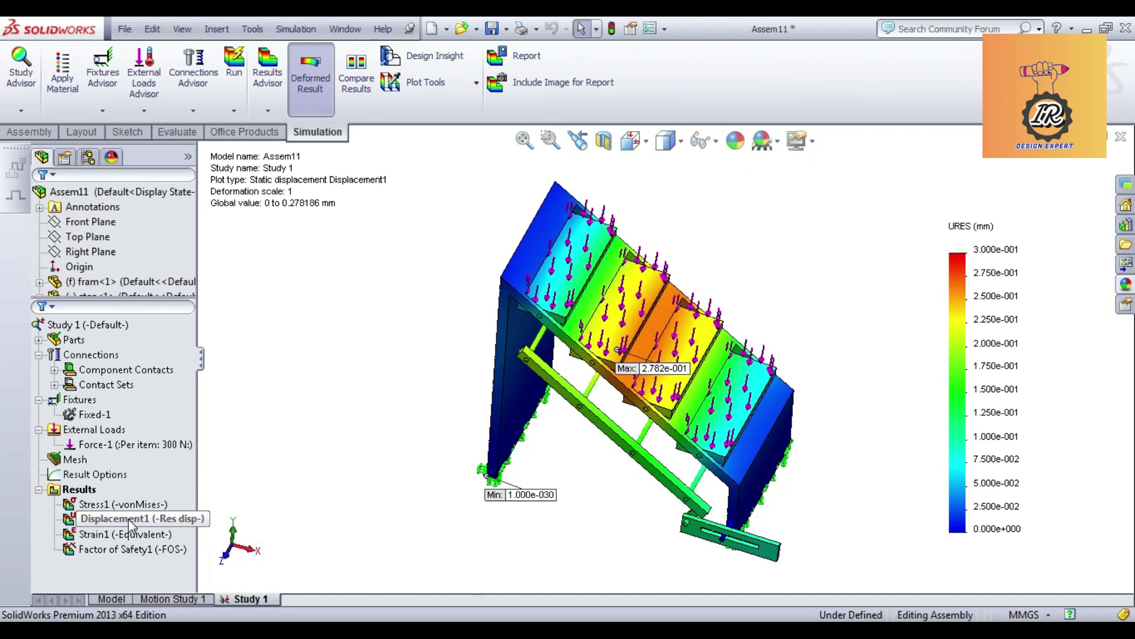
Set the displacement legend's defined maximum to 0.2 mm
right_click(130, 524)
click(191, 348)
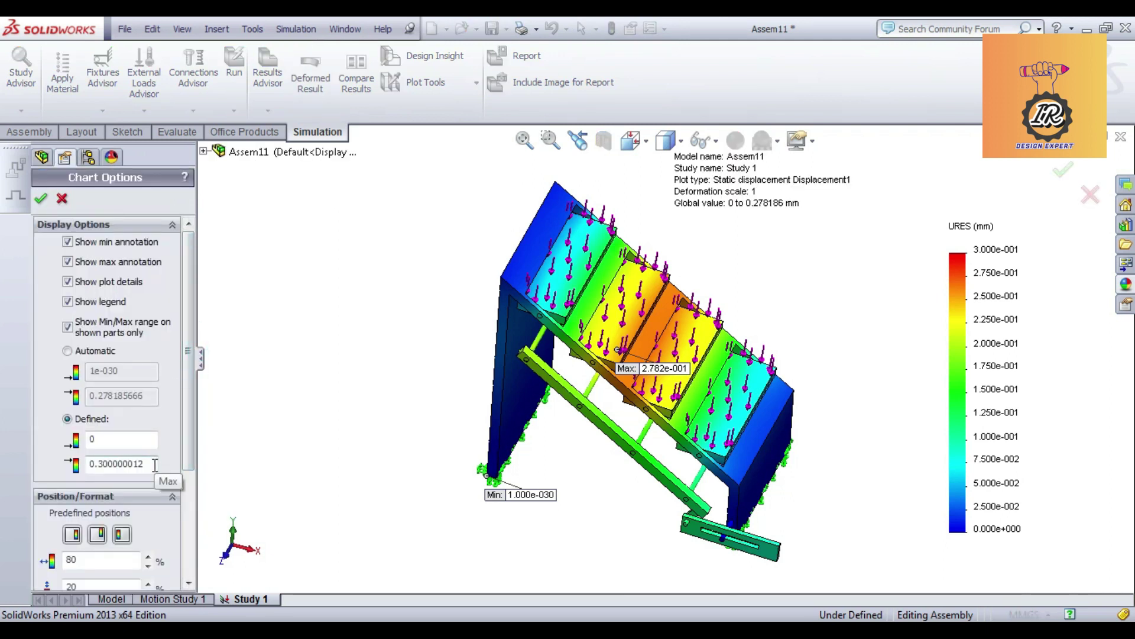
drag(155, 466, 42, 473)
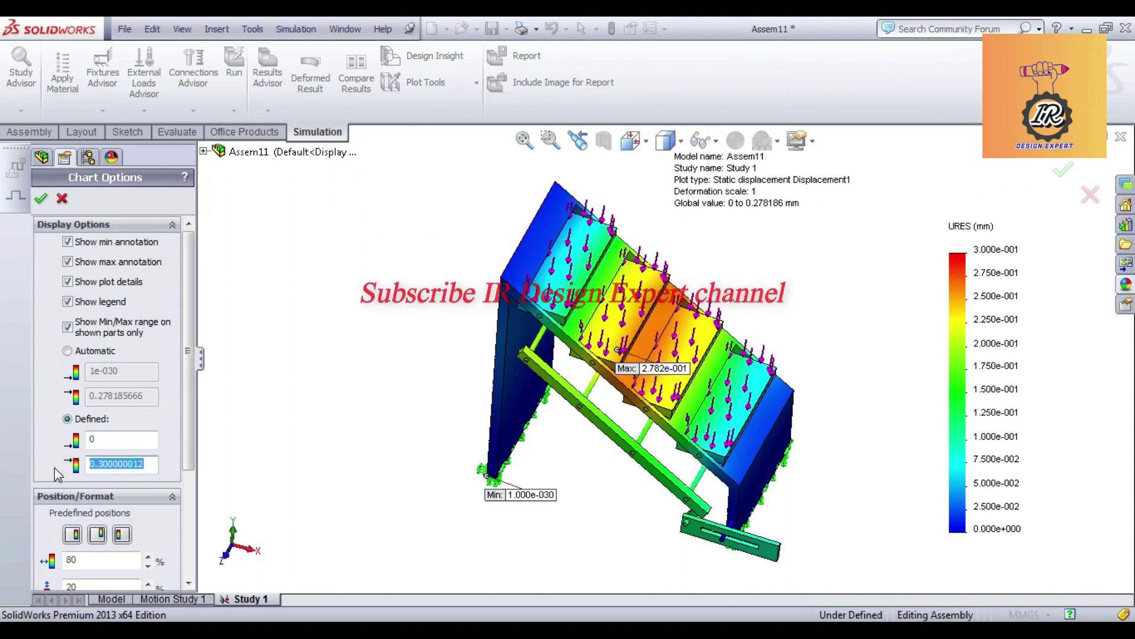
text(2)
click(90, 463)
text(0.)
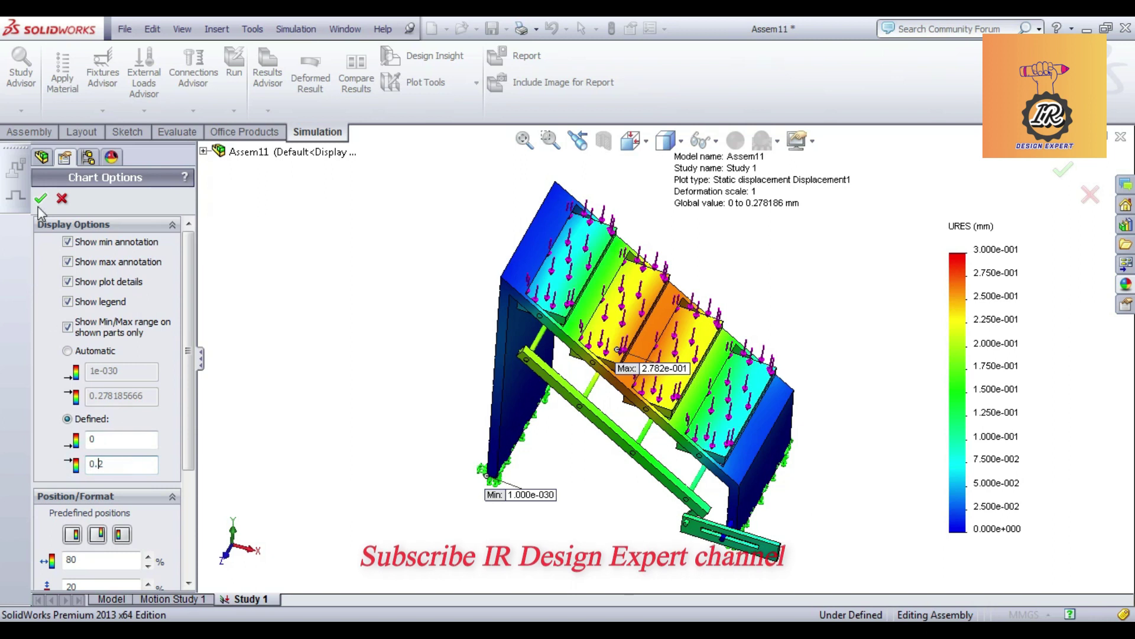
key(Return)
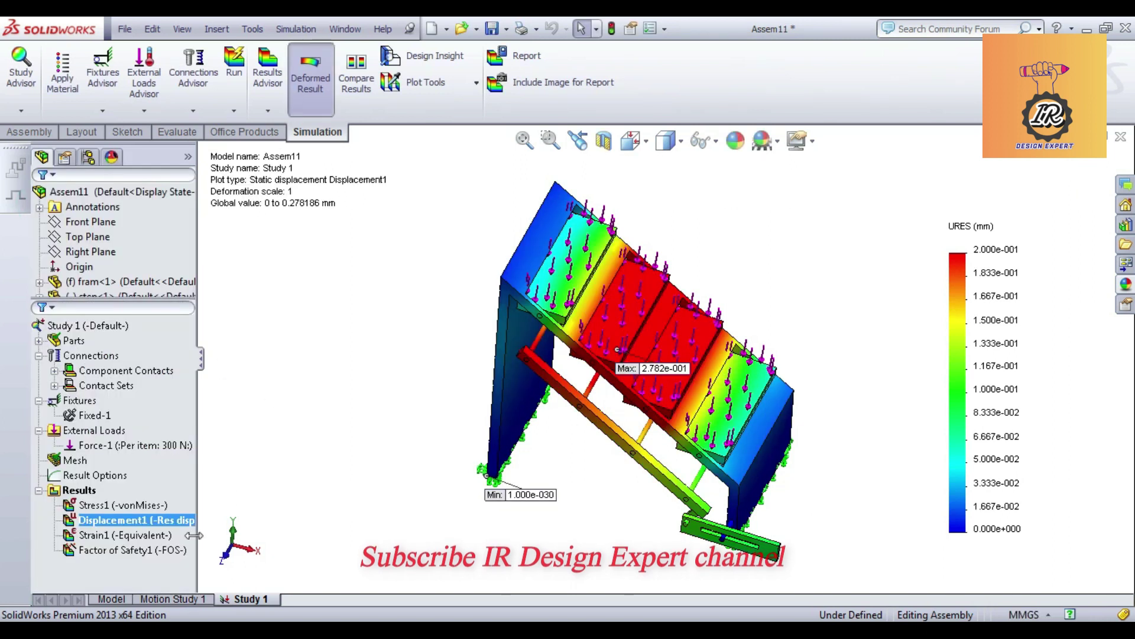
Raise the displacement legend maximum to 0.25 mm
right_click(144, 520)
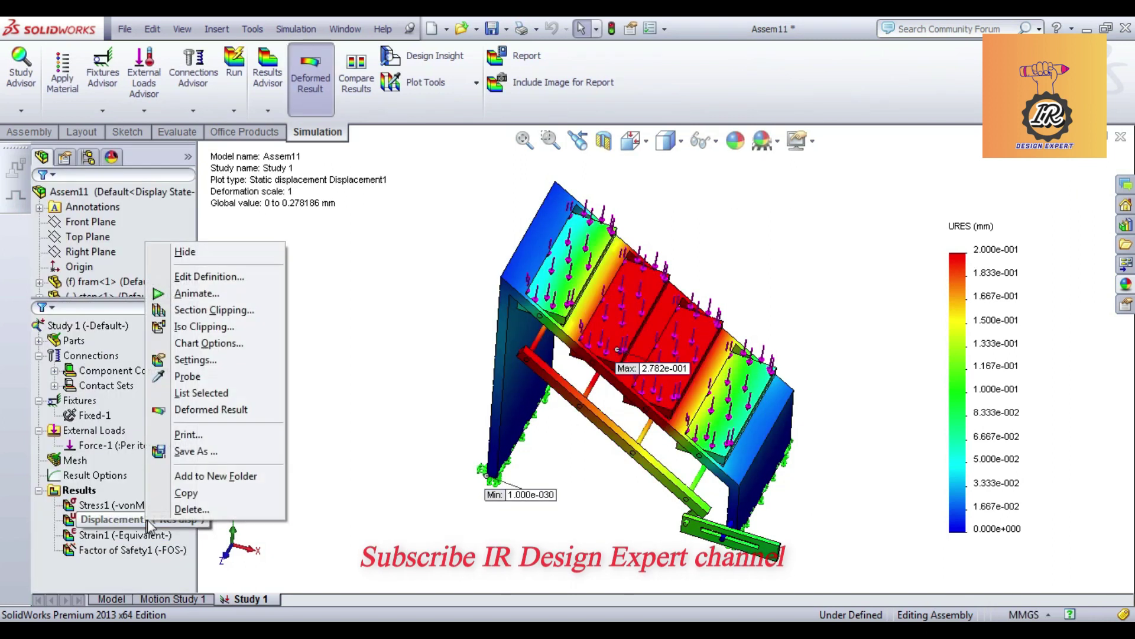
click(204, 343)
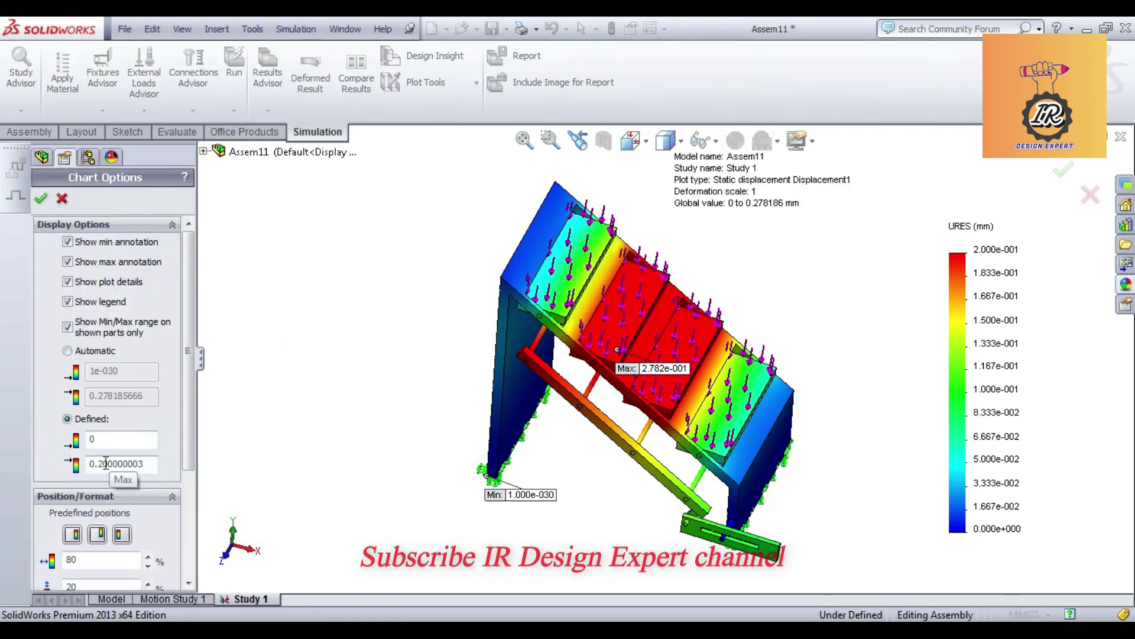
text(5)
click(41, 200)
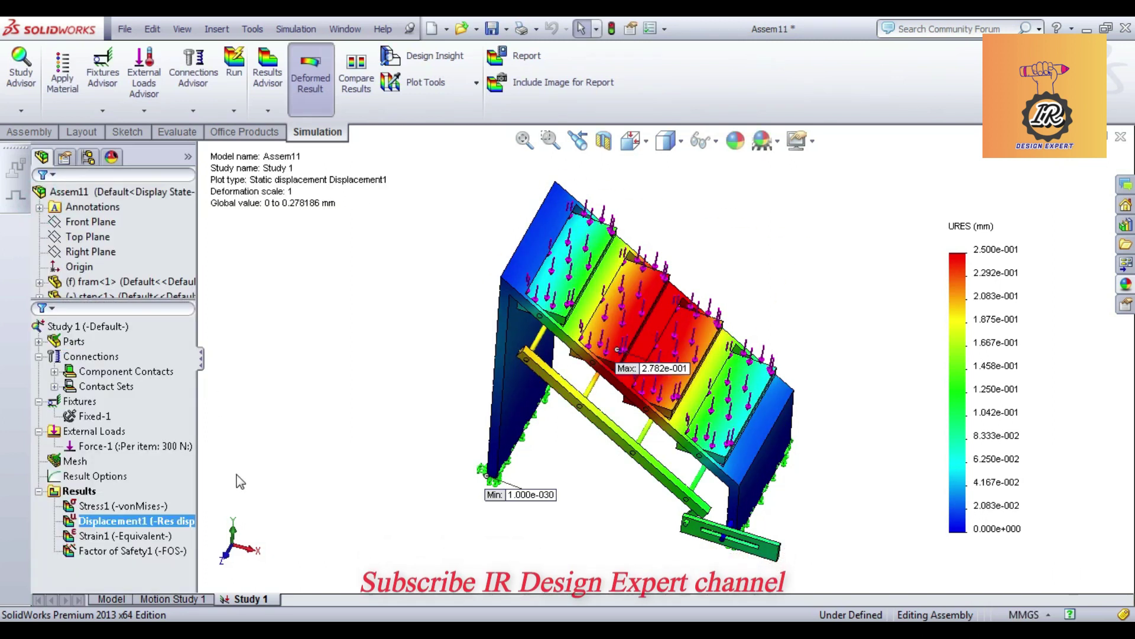
Display the strain plot and edit its defined legend minimum value
ctrl+click(127, 537)
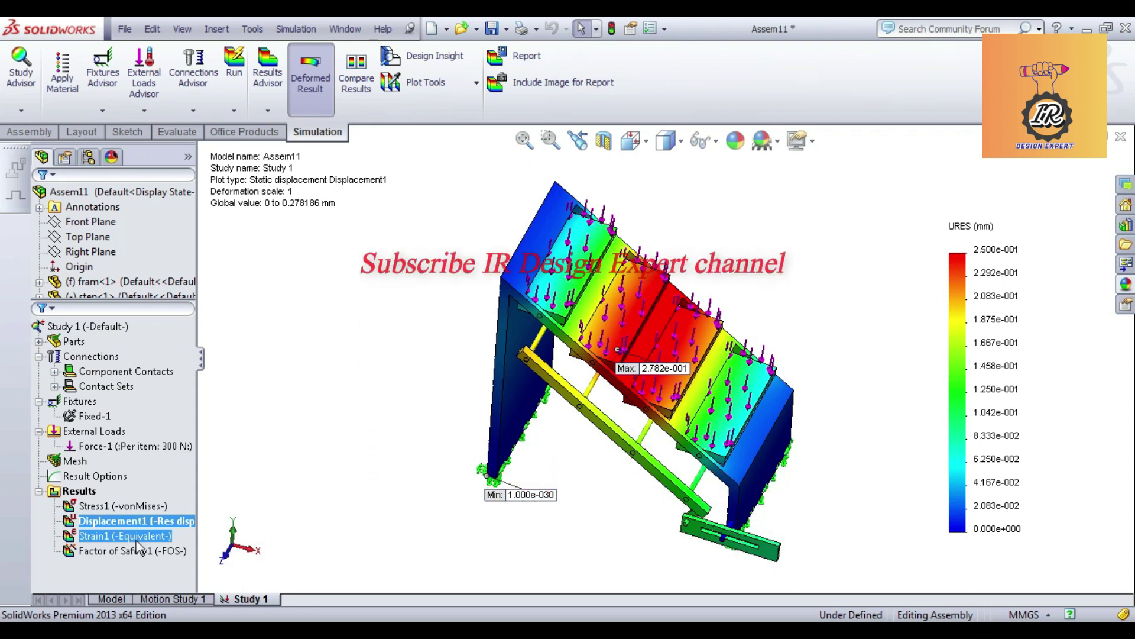
double_click(141, 536)
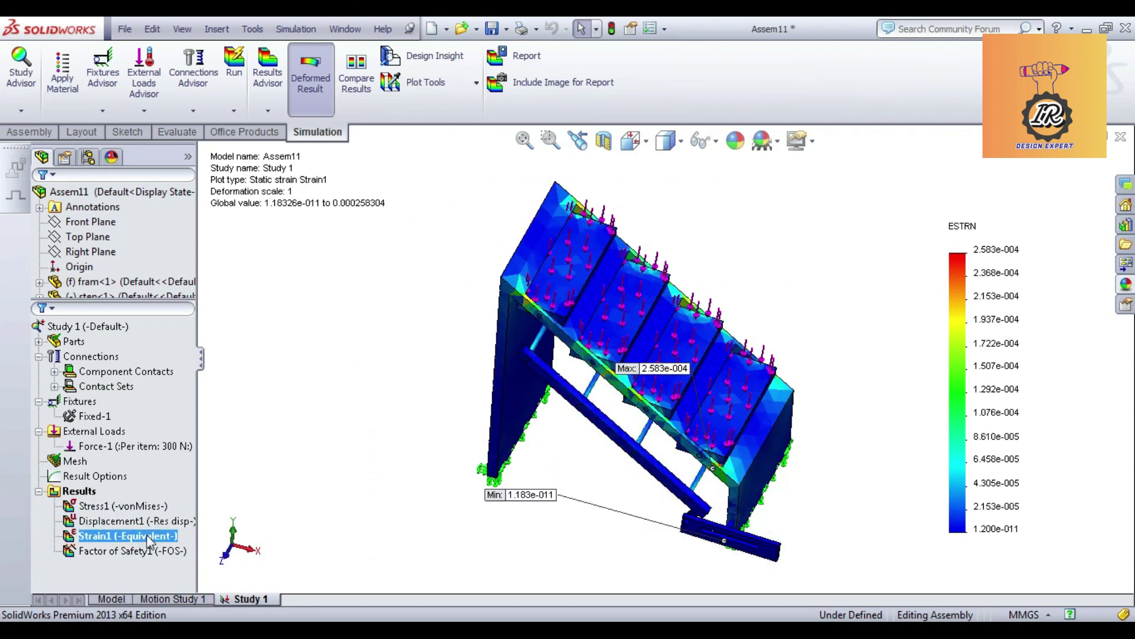
right_click(146, 534)
click(188, 363)
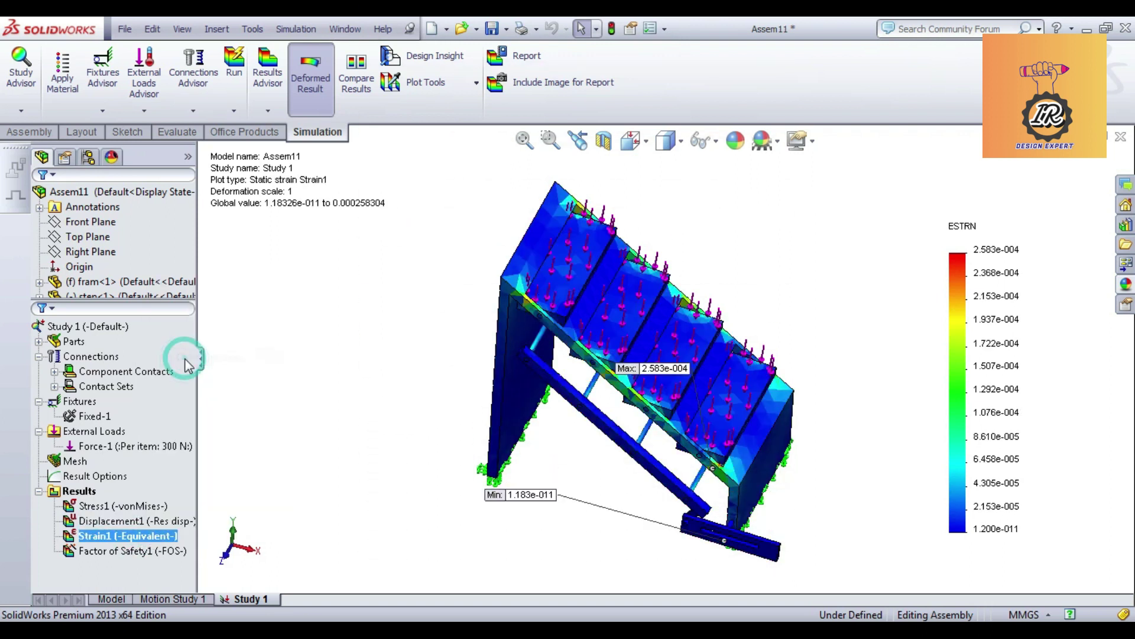
triple_click(136, 442)
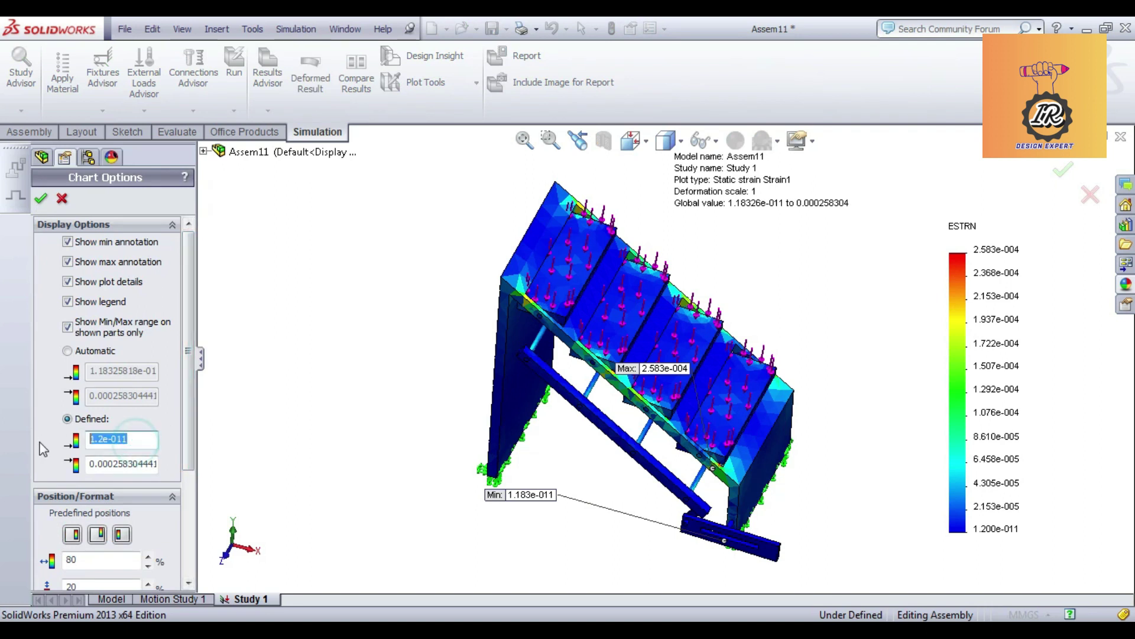
text(0)
click(135, 464)
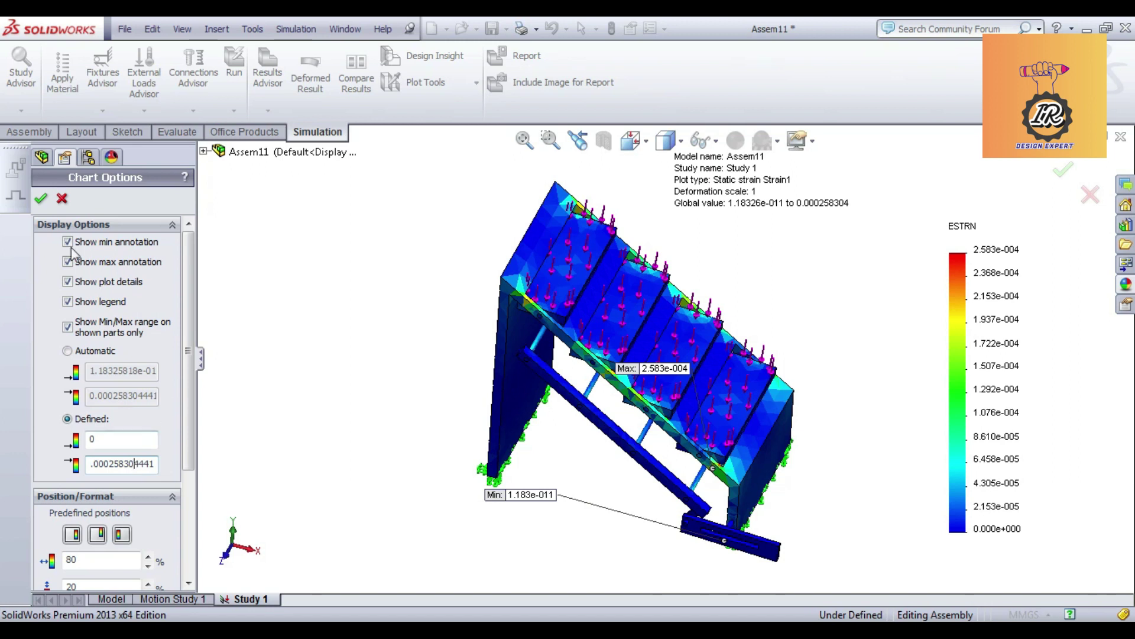
click(41, 198)
Edit the strain legend's defined maximum, leaving the range at 1.200e-011 to 2.583e-004
right_click(133, 536)
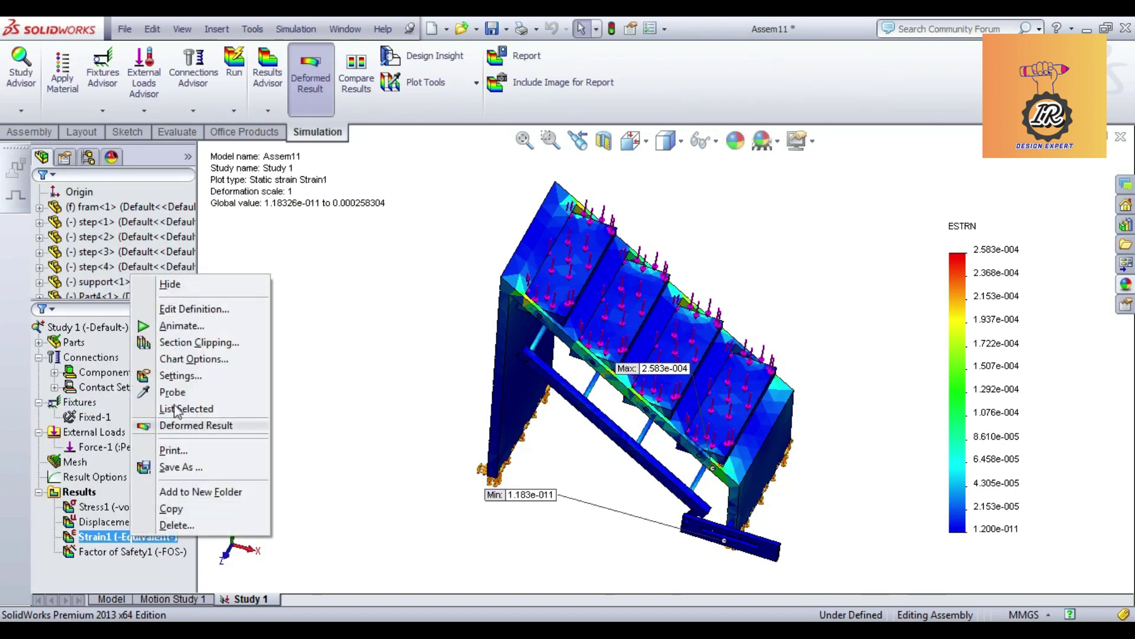
click(178, 359)
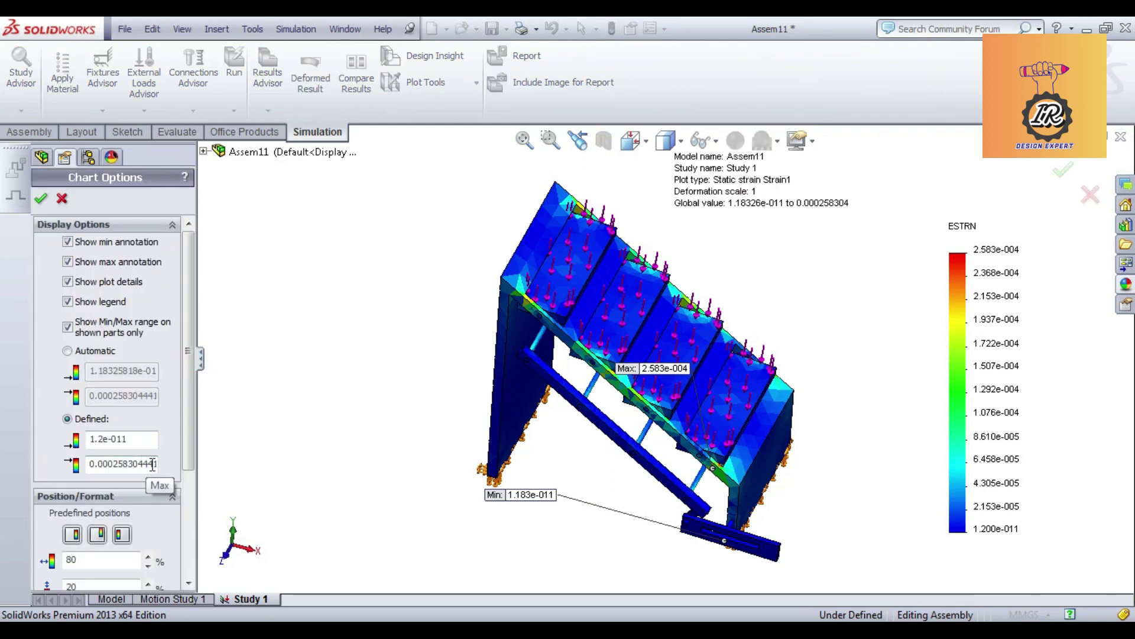
double_click(153, 464)
text(0)
click(145, 438)
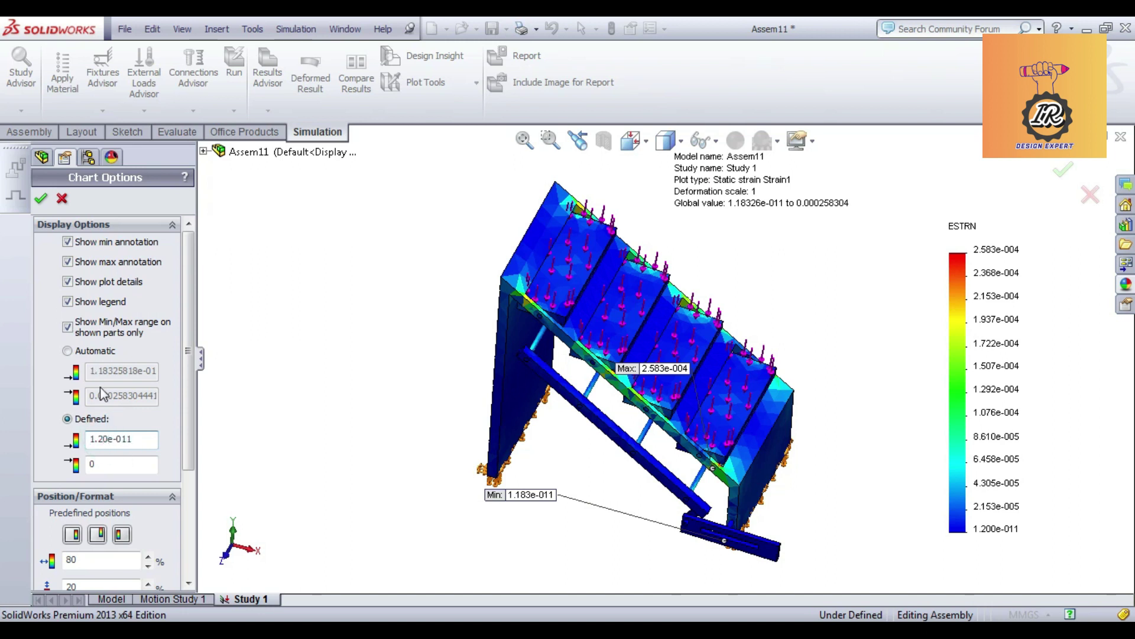
click(41, 199)
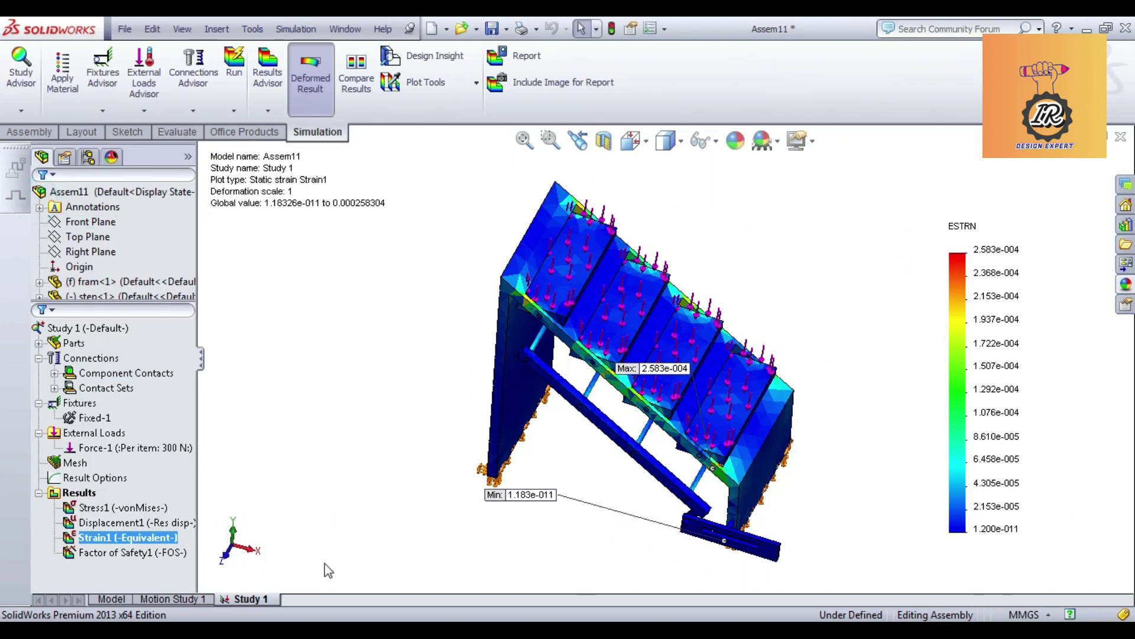
Reposition the Min and Max labels on the strain plot
click(345, 484)
mouse_move(516, 500)
mouse_down()
mouse_move(567, 473)
mouse_move(663, 386)
mouse_move(603, 444)
mouse_move(480, 495)
mouse_move(468, 532)
mouse_up()
drag(722, 280, 808, 303)
scroll(665, 403, down, 5)
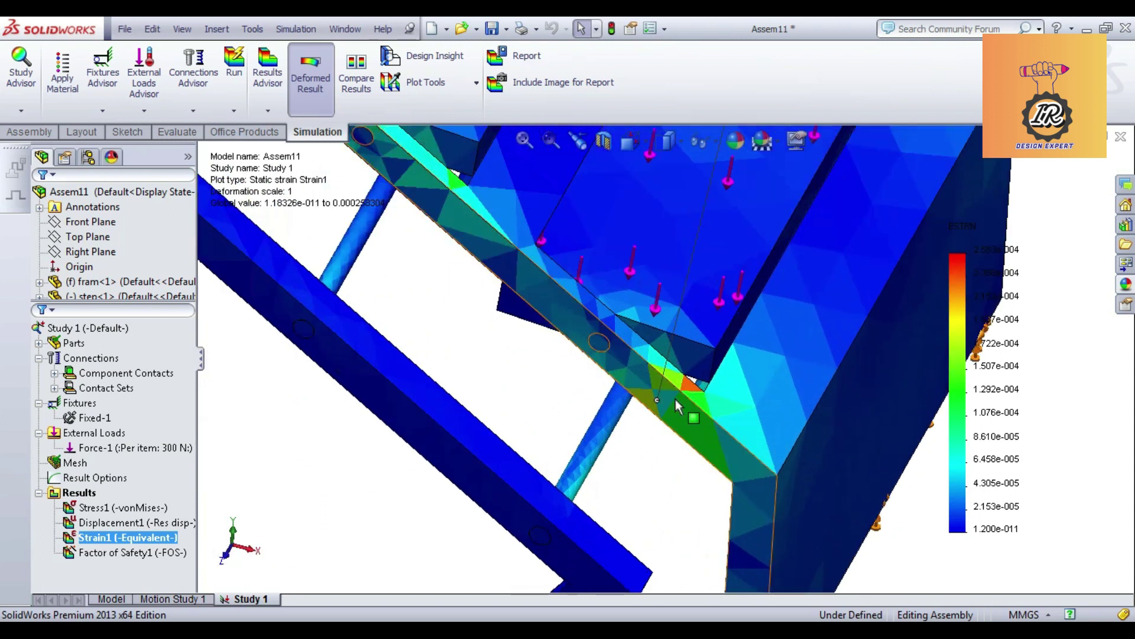
scroll(665, 402, up, 5)
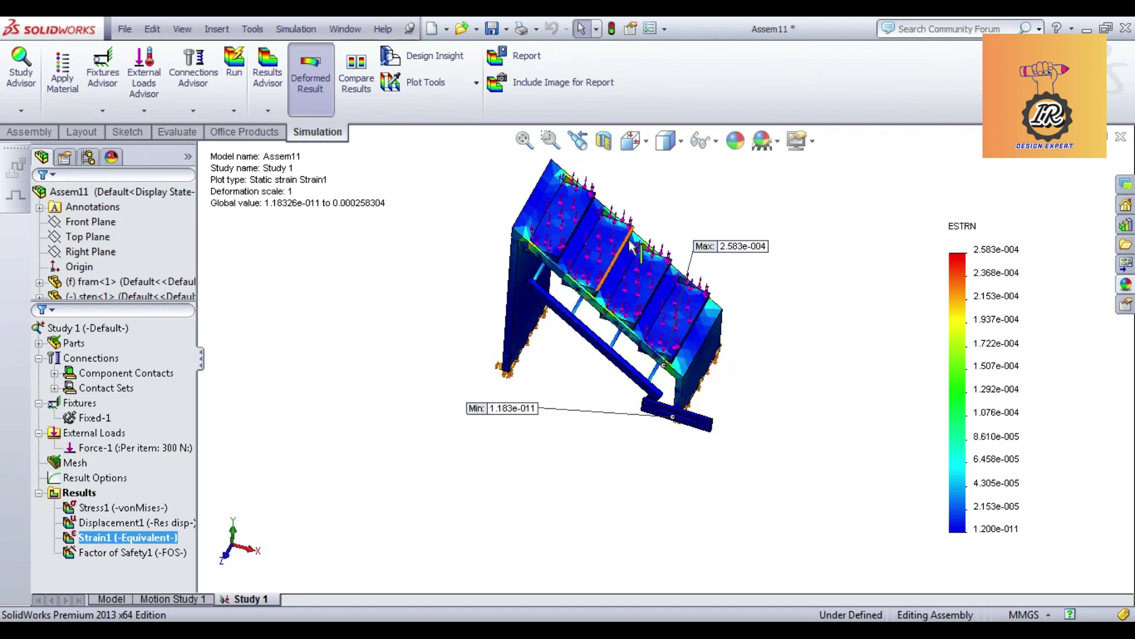
Show the displacement plot and move its Max label
double_click(149, 522)
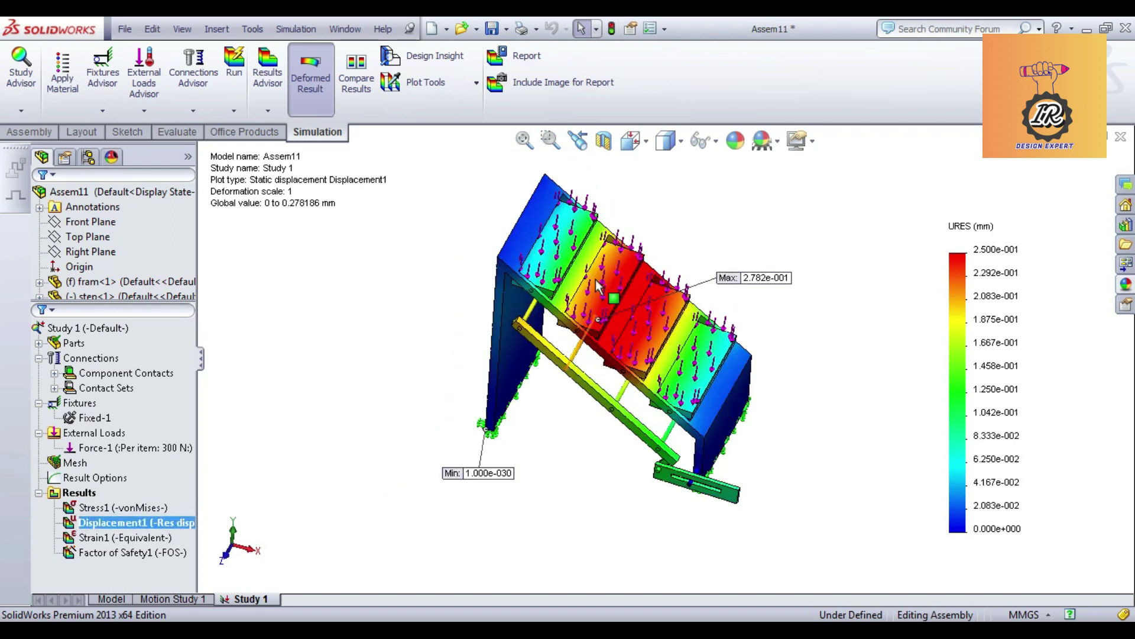
scroll(603, 269, down, 3)
drag(739, 278, 792, 255)
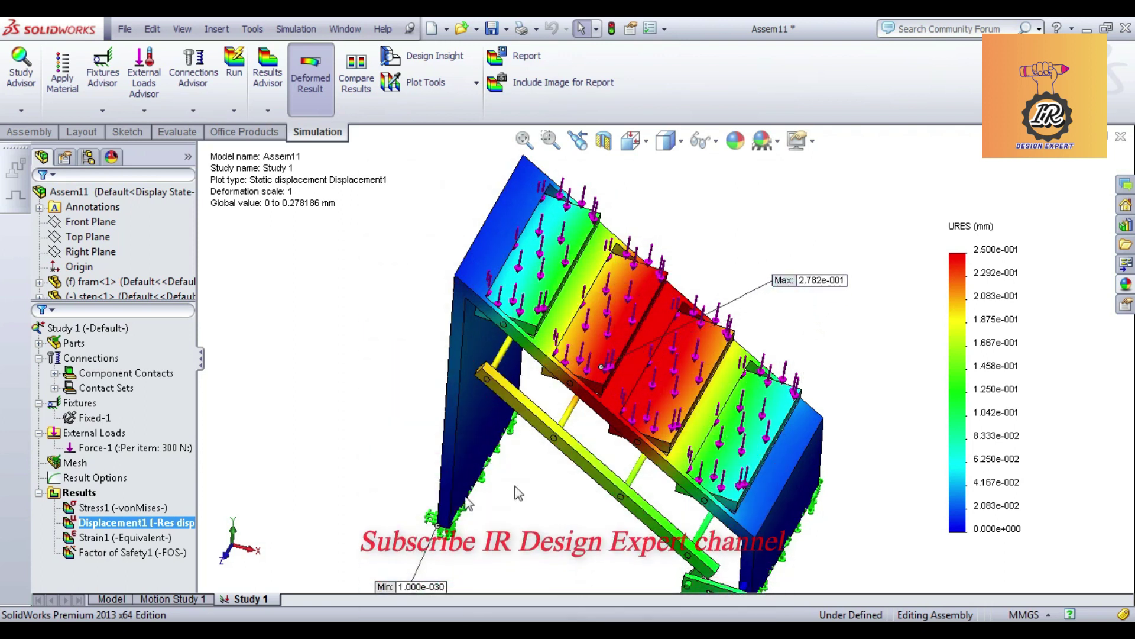
Show the von Mises stress plot and move its Max 115.130 label up and left
click(147, 508)
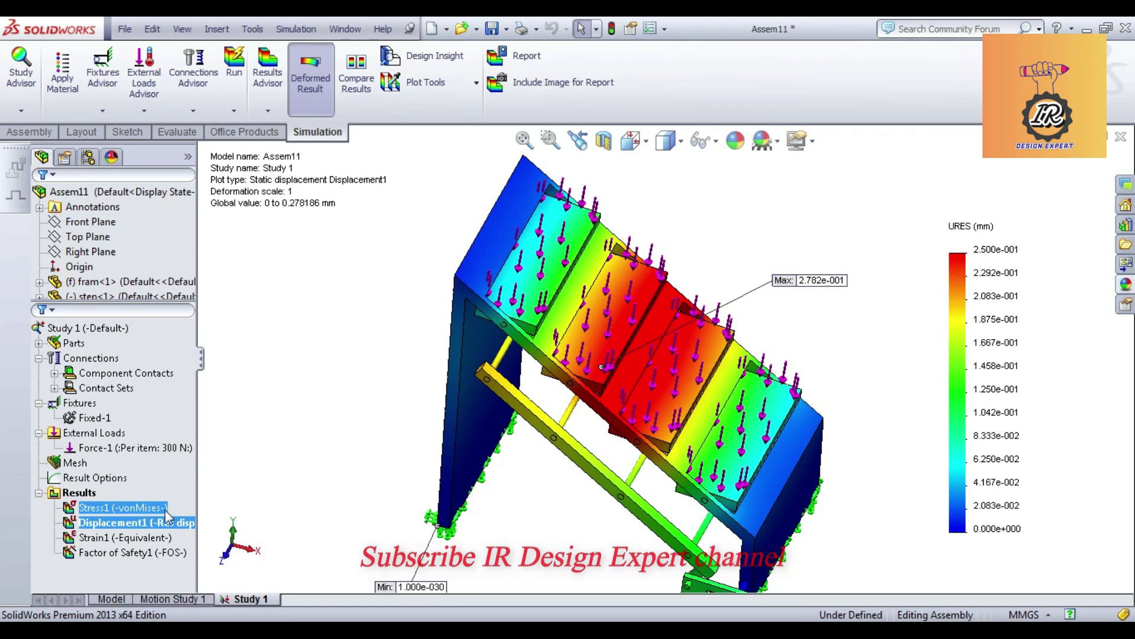
double_click(157, 510)
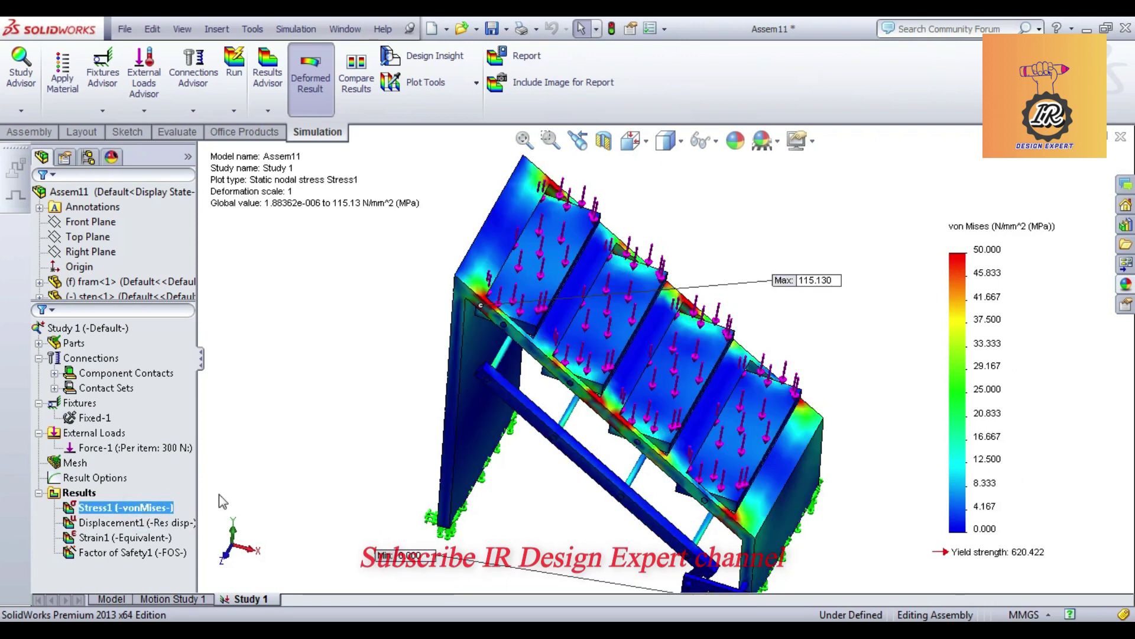
drag(795, 282, 743, 224)
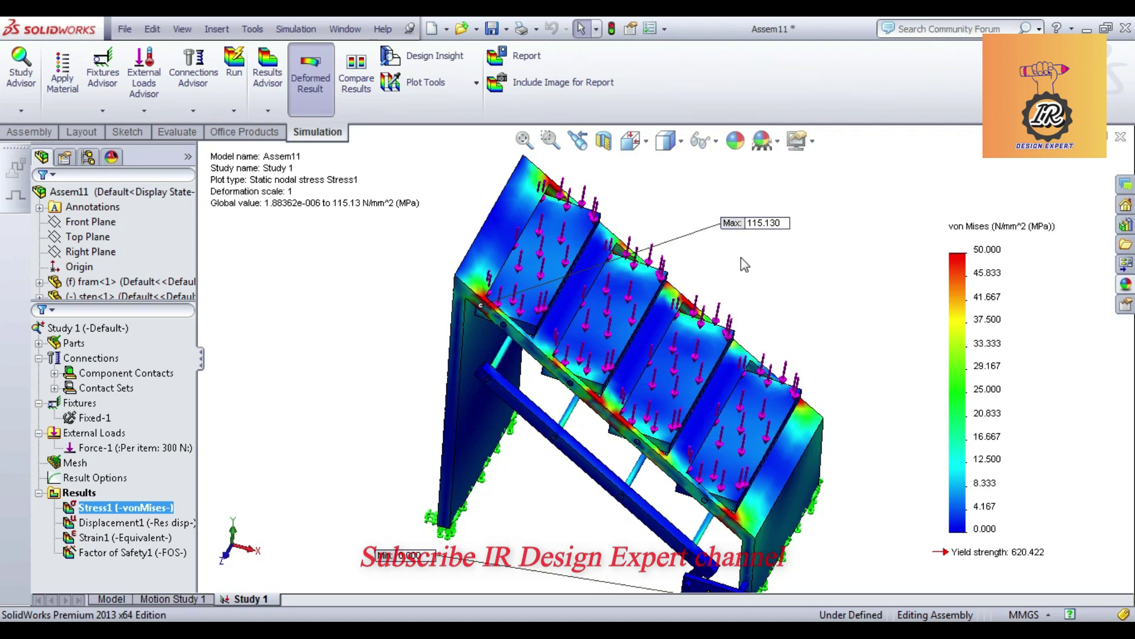
Set the Stress1 plot's defined legend maximum to 115 so it spans 0 to 115
right_click(152, 513)
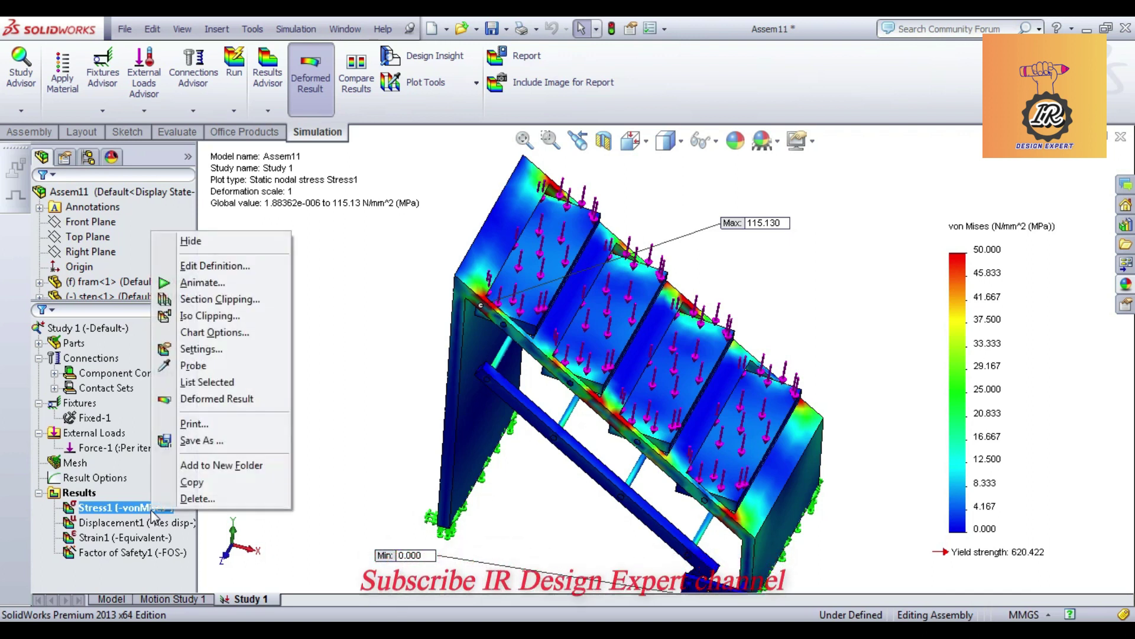
click(219, 333)
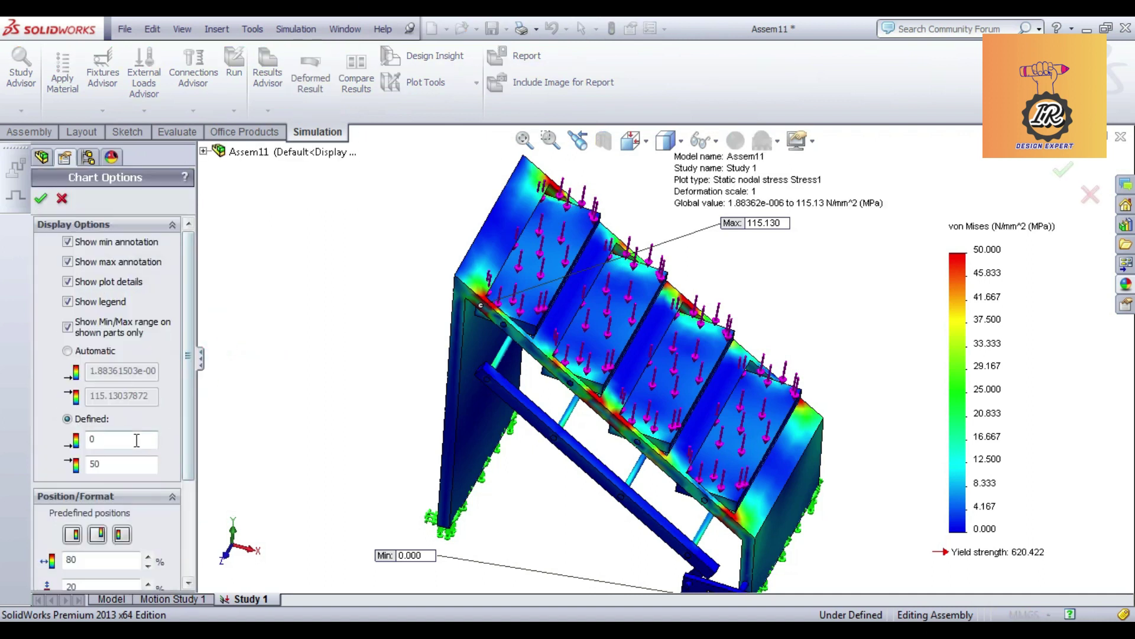
double_click(122, 464)
text(115)
click(42, 199)
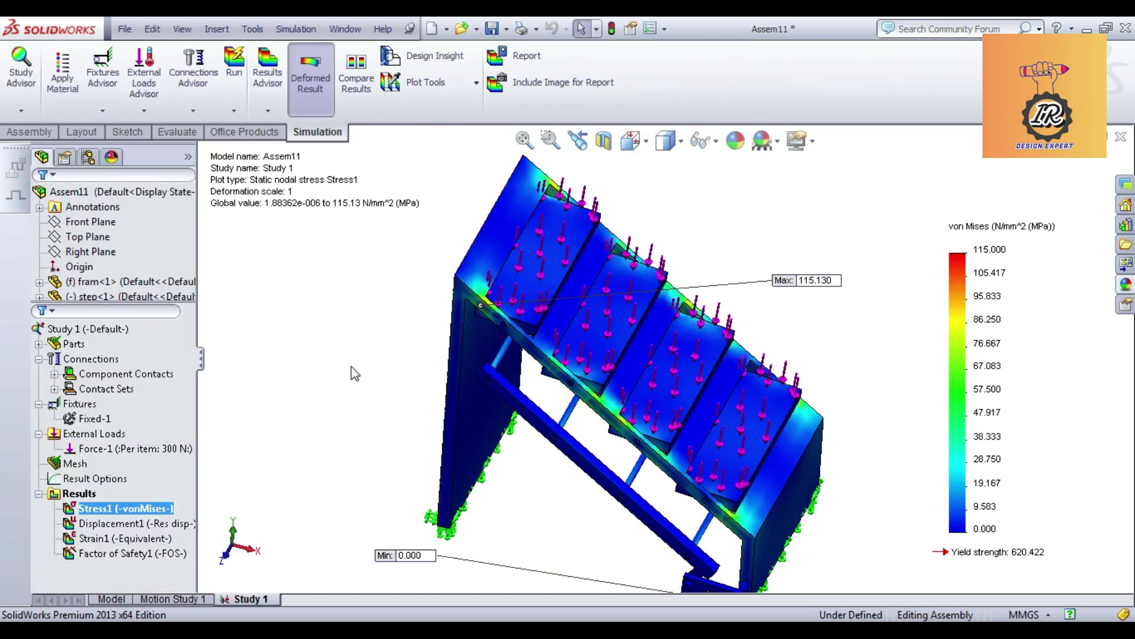
key(f)
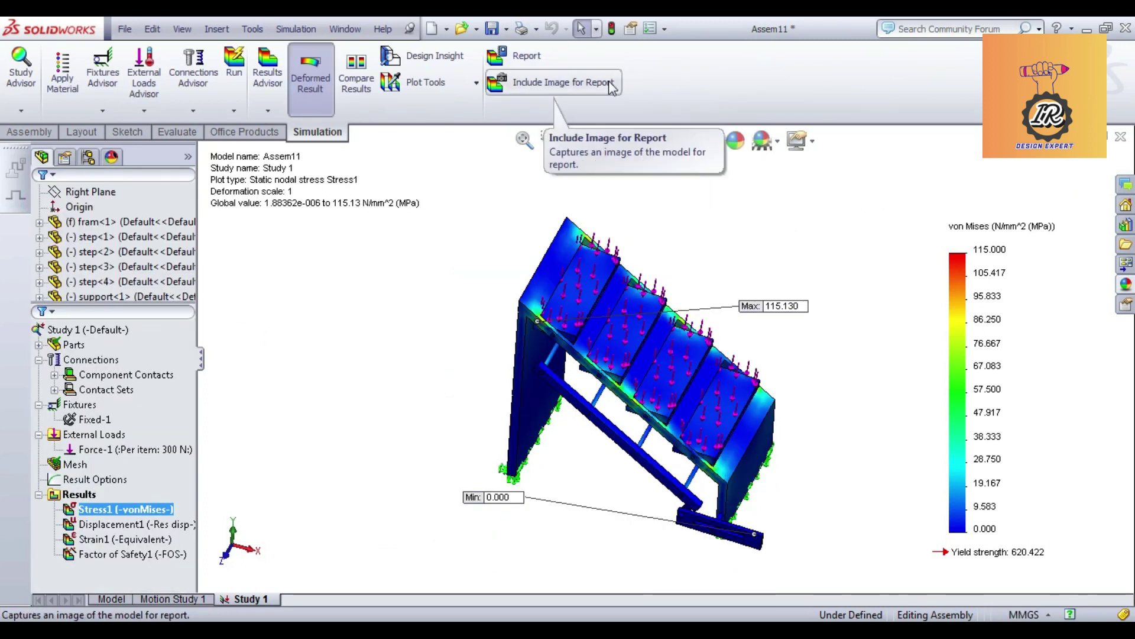
Display the Factor of Safety1 plot and set its legend maximum to 32, giving a 20 to 32 range
click(161, 556)
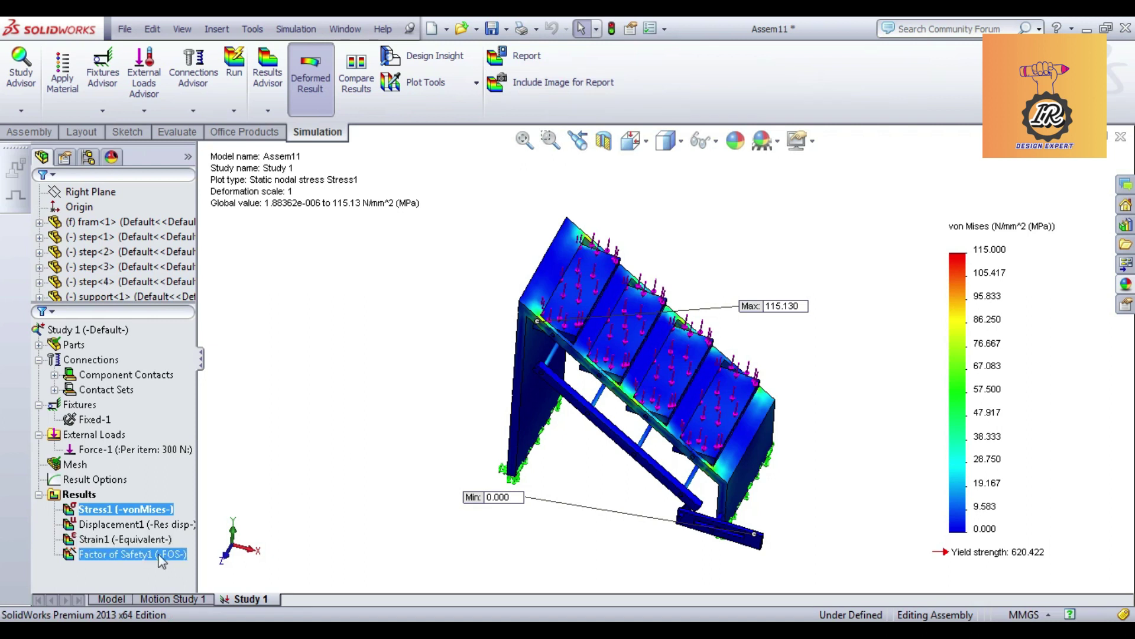
double_click(162, 557)
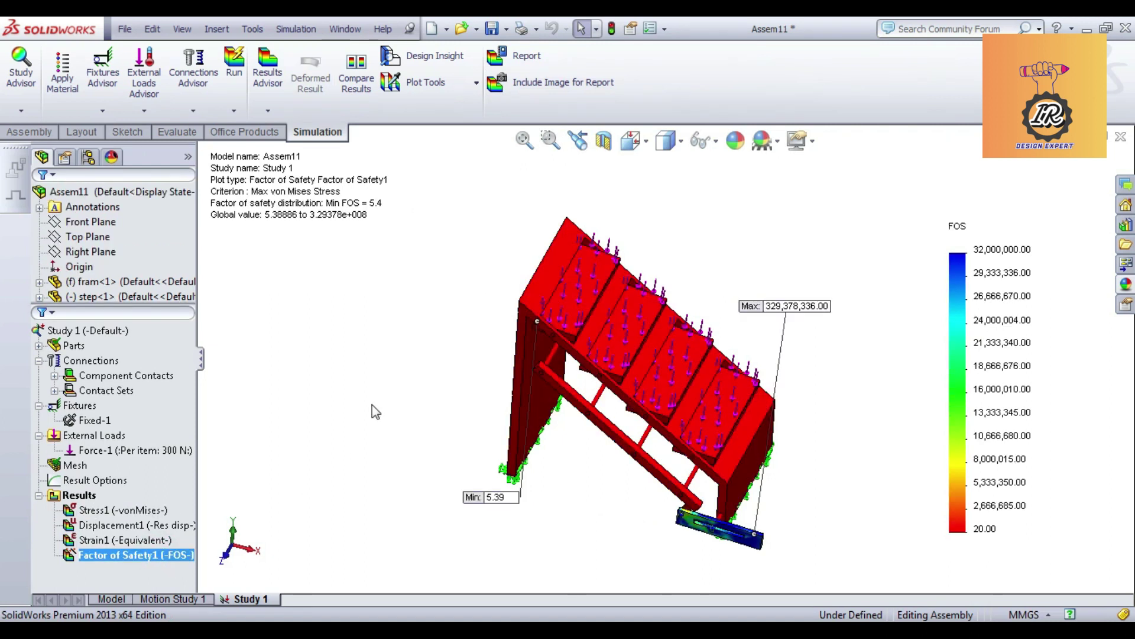
right_click(170, 556)
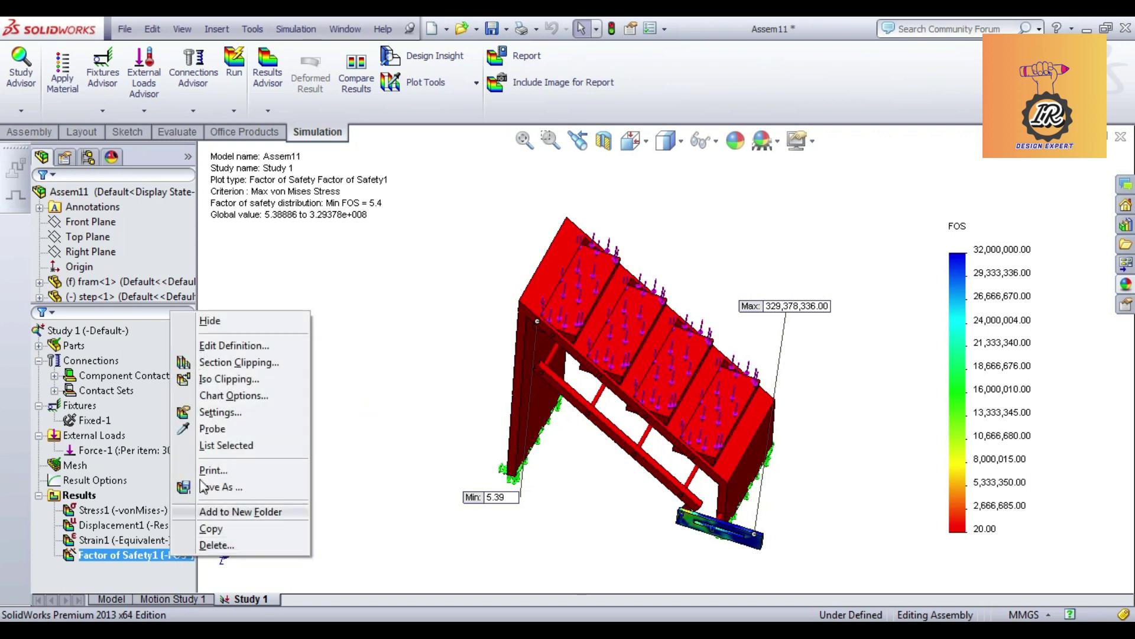
click(230, 402)
click(130, 464)
key(BackSpace)
key(BackSpace)
key(BackSpace)
key(BackSpace)
key(BackSpace)
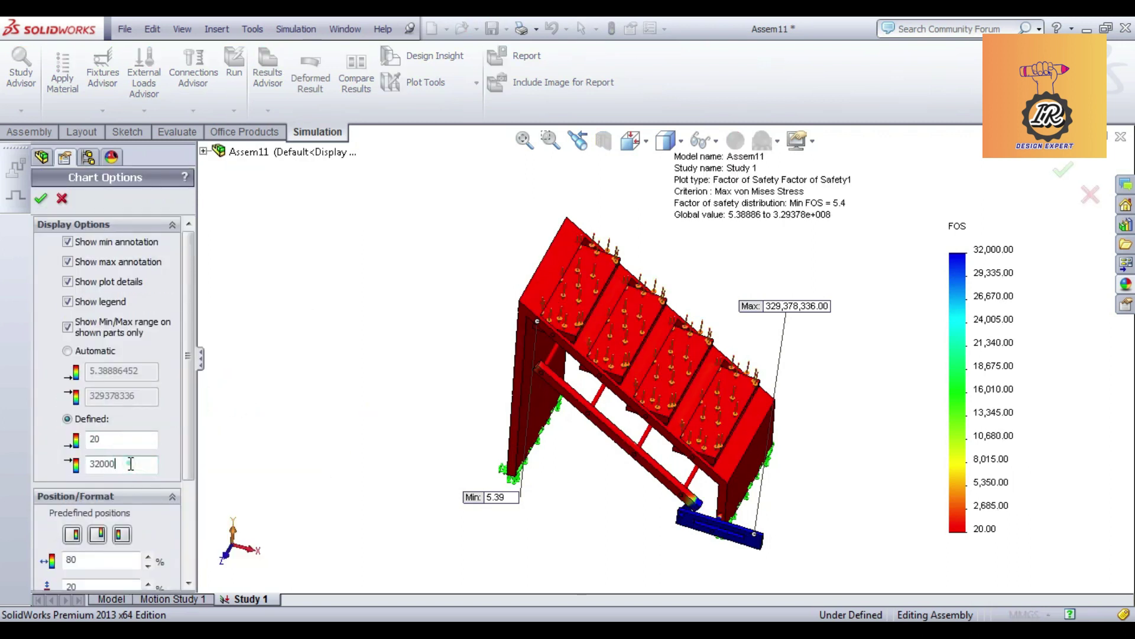
click(43, 199)
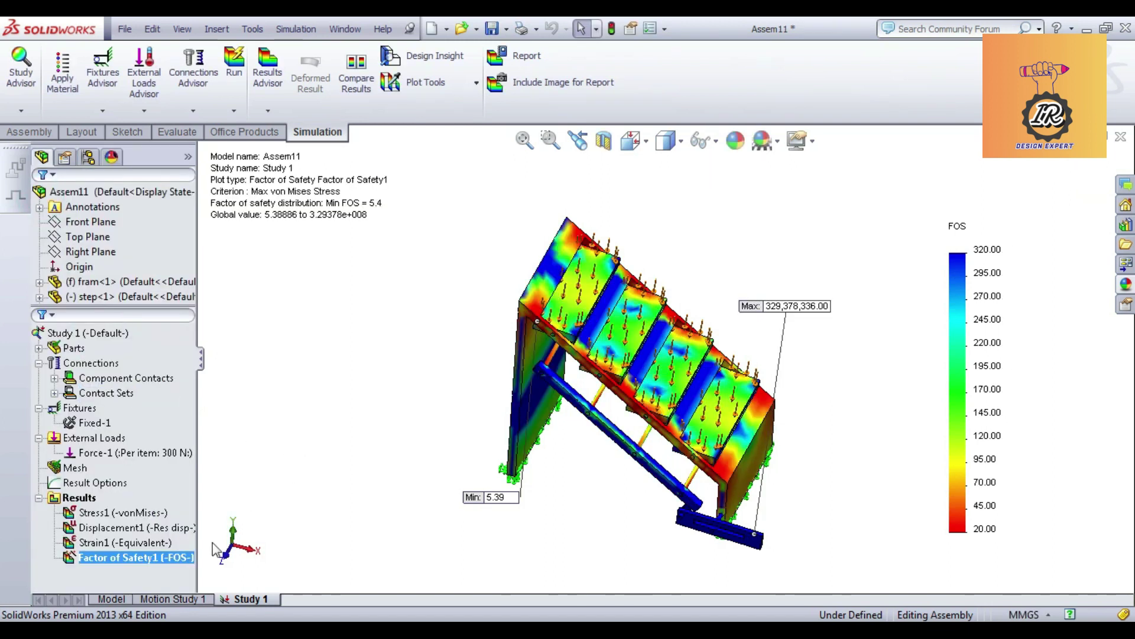
right_click(134, 557)
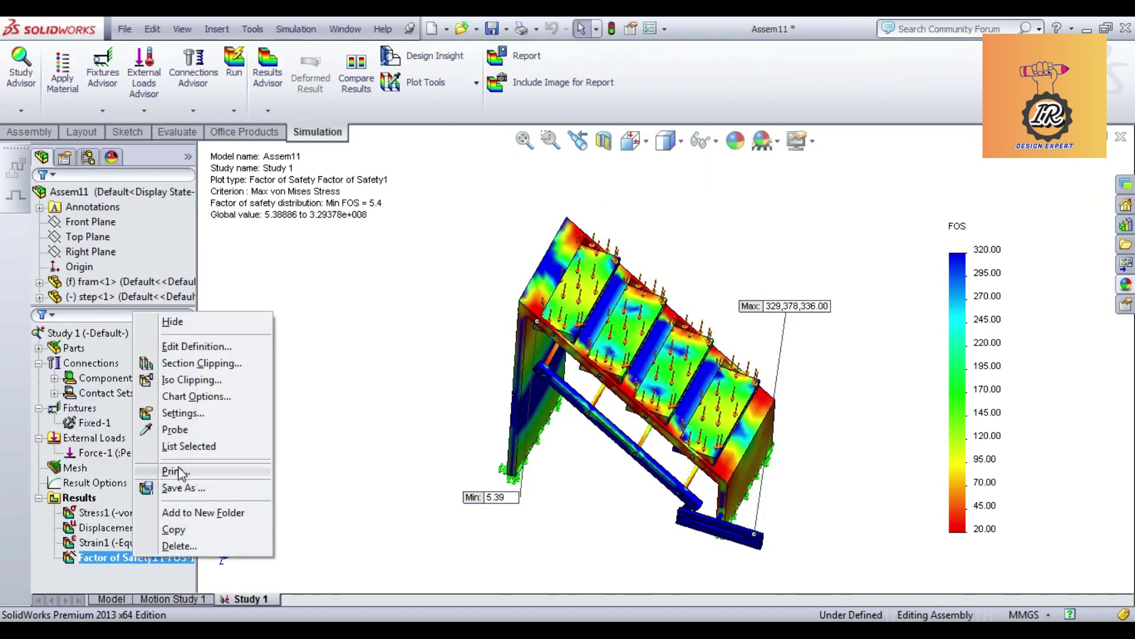
click(197, 395)
click(126, 463)
key(BackSpace)
click(39, 202)
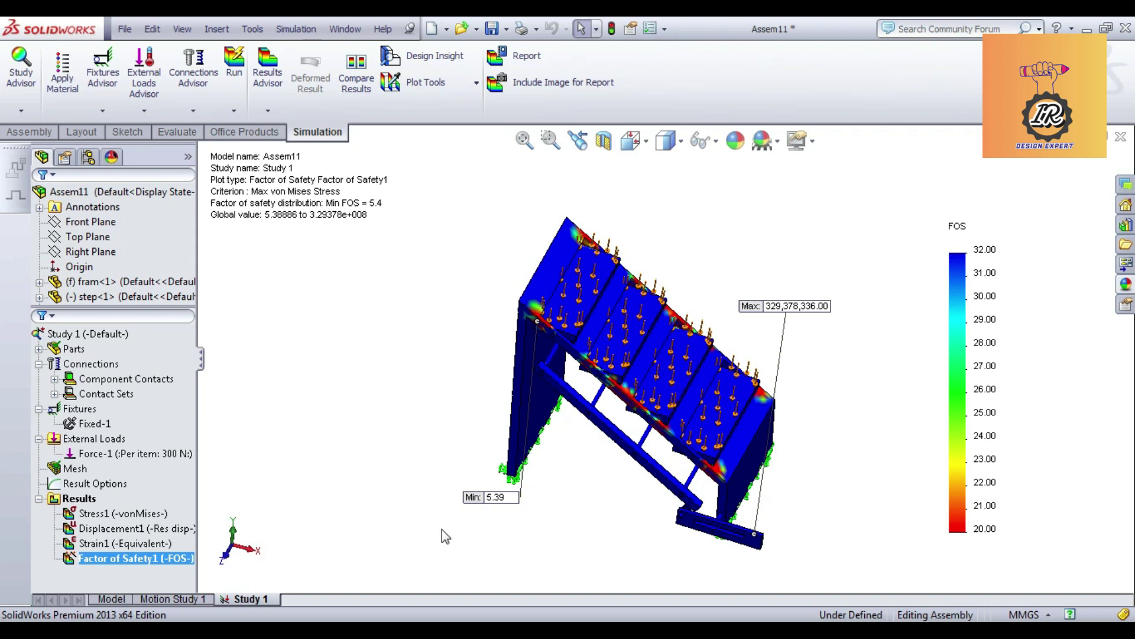
mouse_move(424, 435)
middle_down()
mouse_move(339, 431)
mouse_move(426, 435)
middle_up()
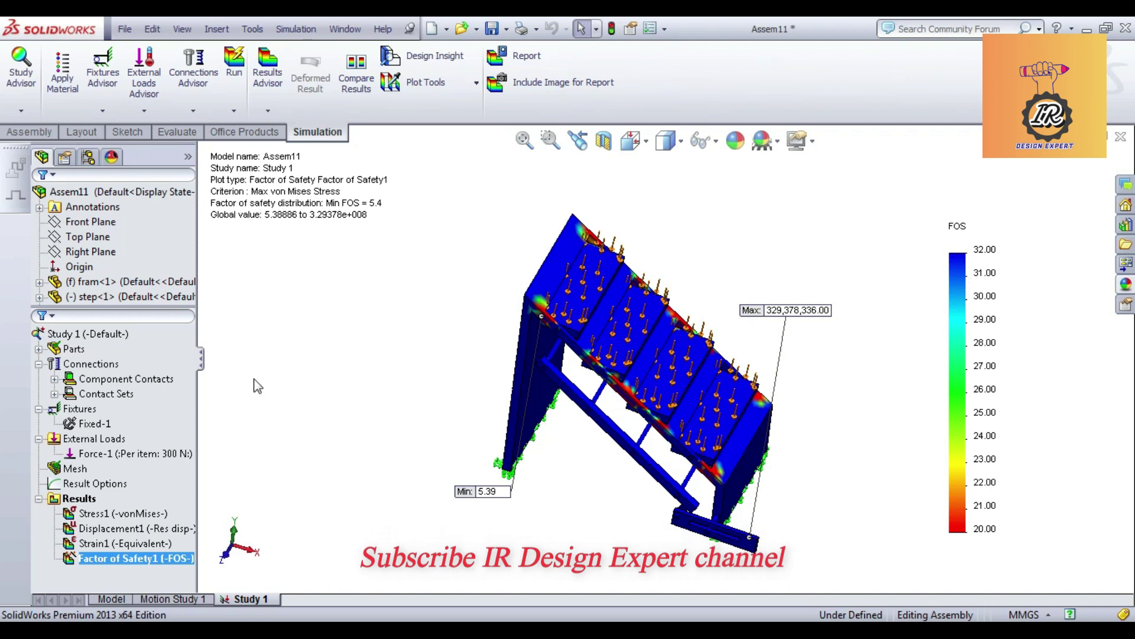
Show the Displacement1 plot and include it as a report image, with the Max label moved up-left
click(135, 515)
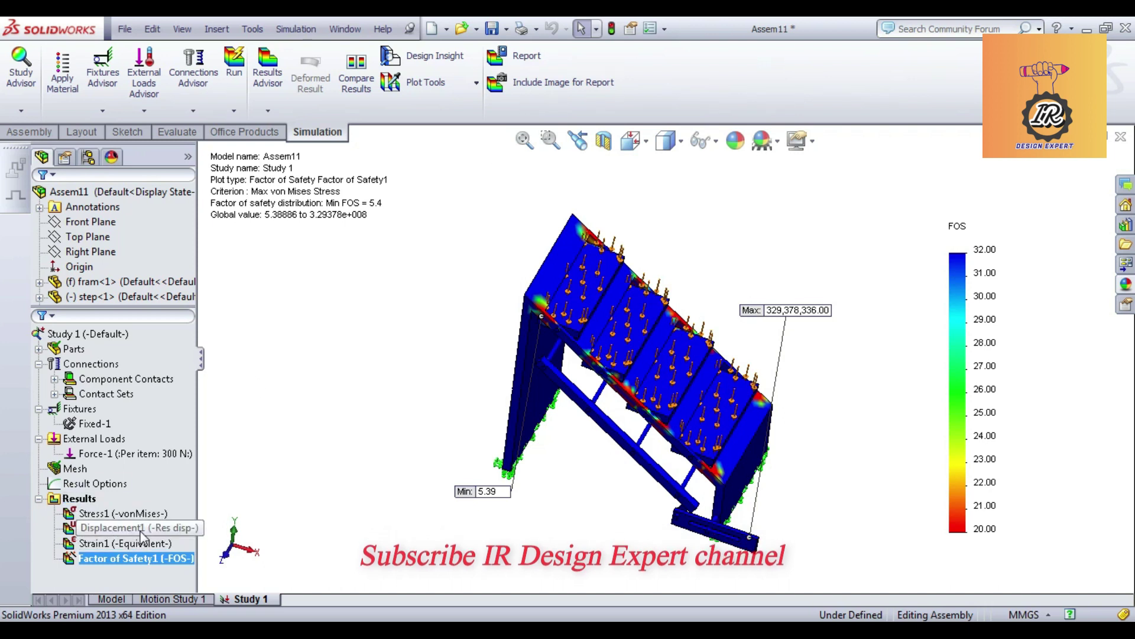
click(140, 529)
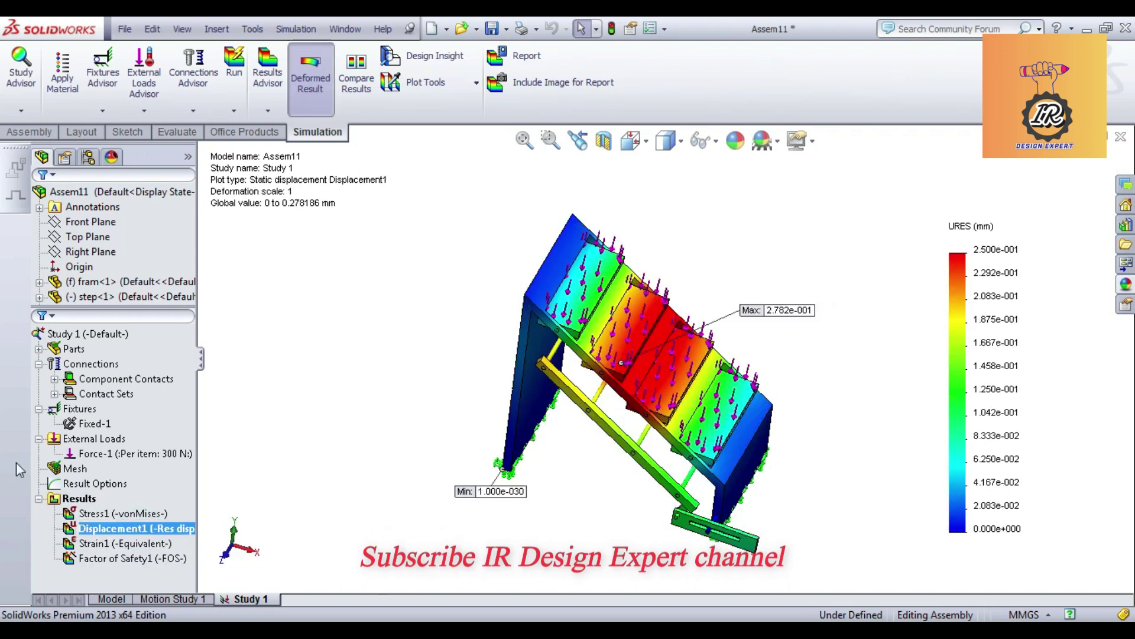
middle_drag(506, 499, 490, 483)
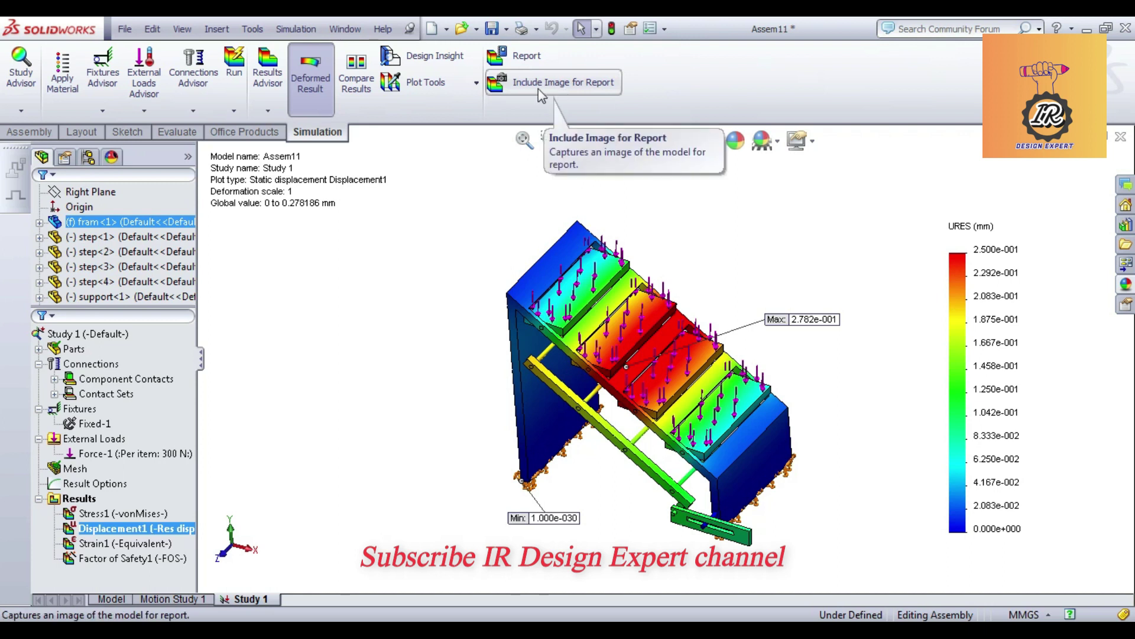
click(589, 94)
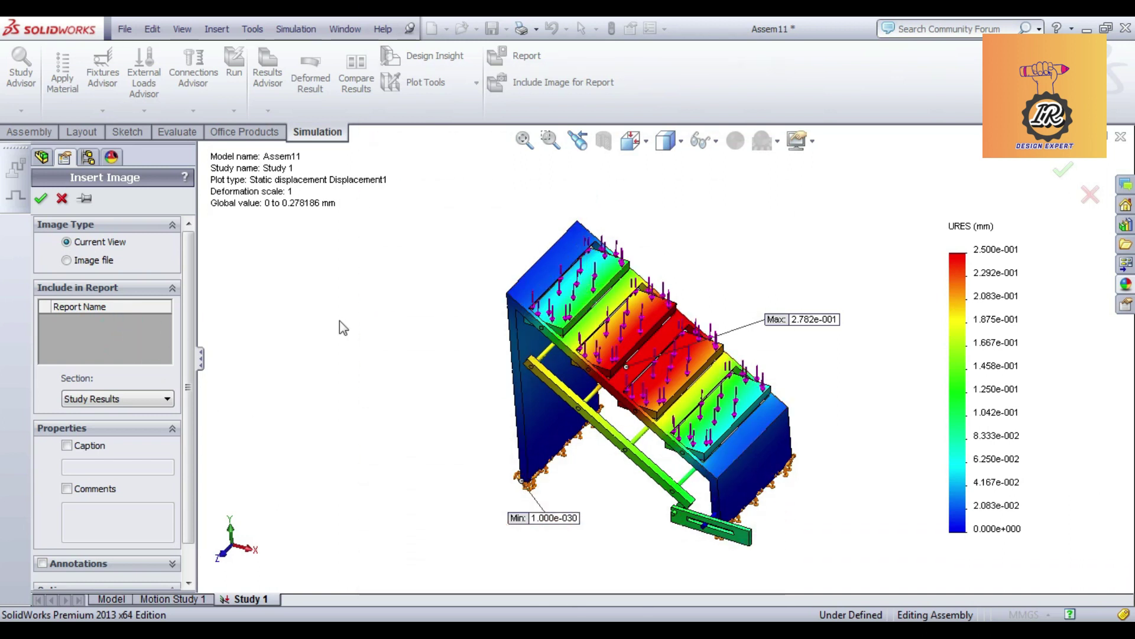
mouse_move(775, 324)
mouse_down()
mouse_move(664, 284)
mouse_move(733, 248)
mouse_up()
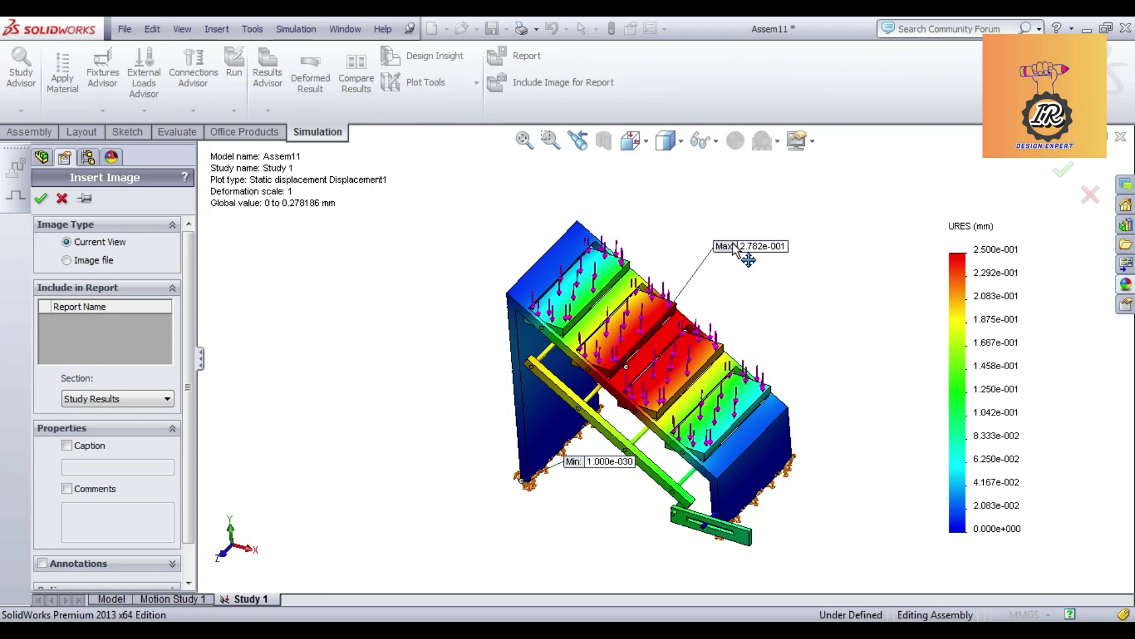
click(1062, 172)
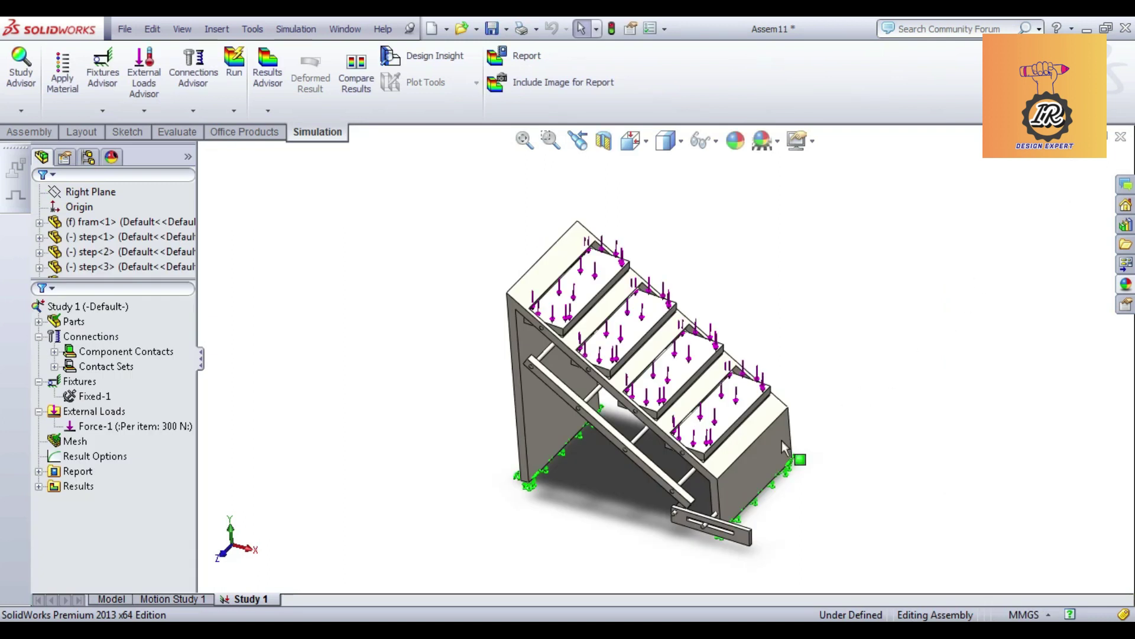
Display the Stress1 von Mises plot and include it as a report image
click(38, 485)
double_click(85, 501)
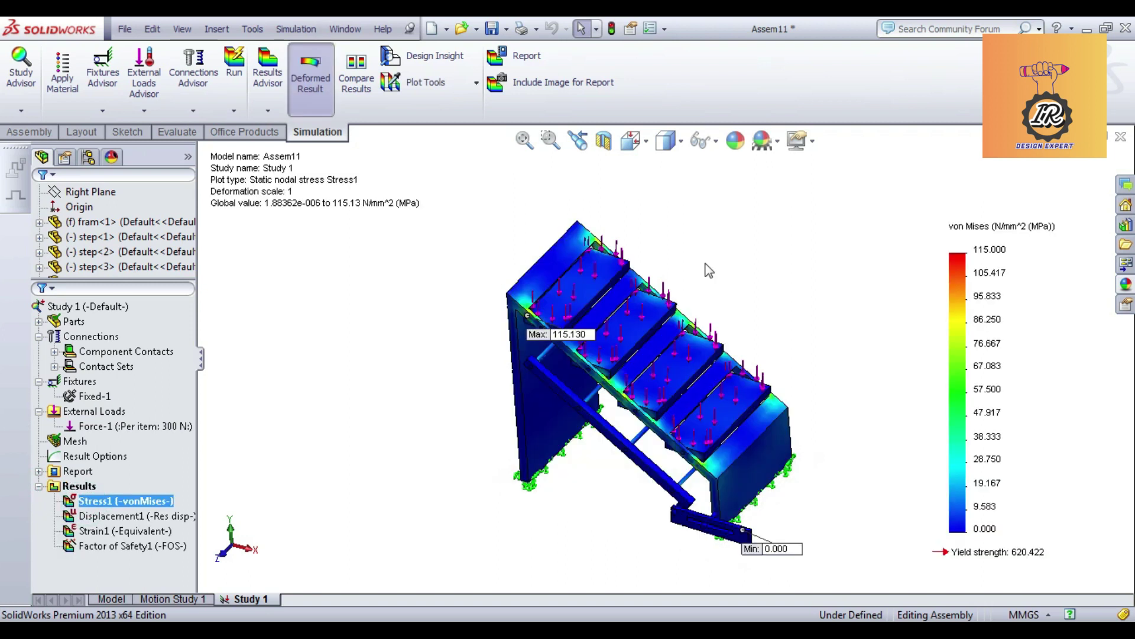
ctrl+click(120, 529)
ctrl+click(121, 528)
click(527, 82)
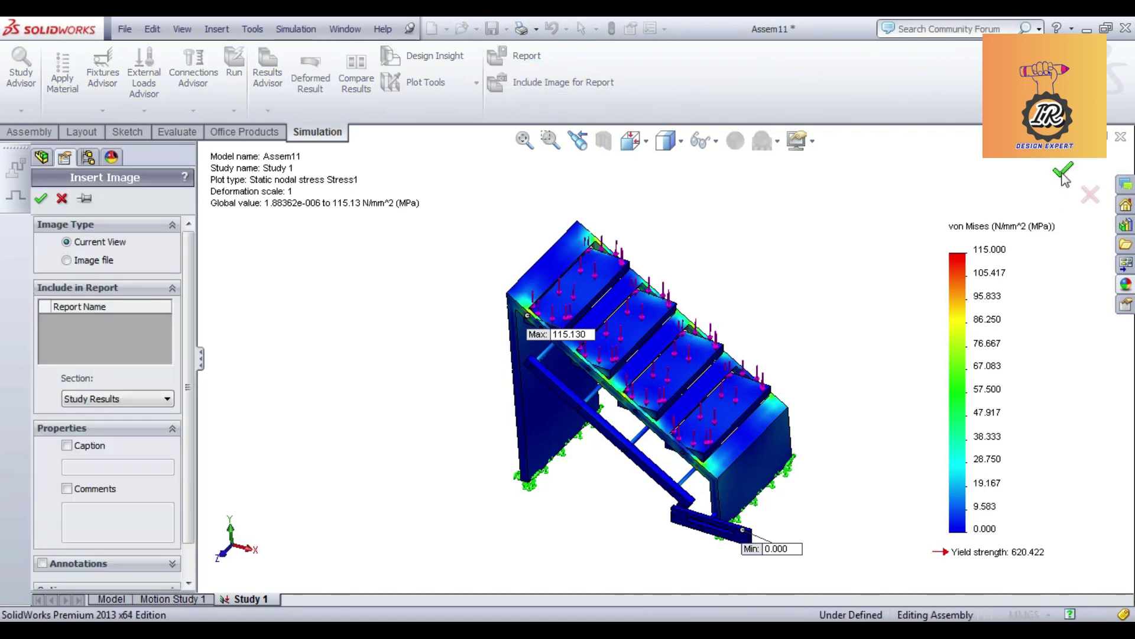
click(1064, 172)
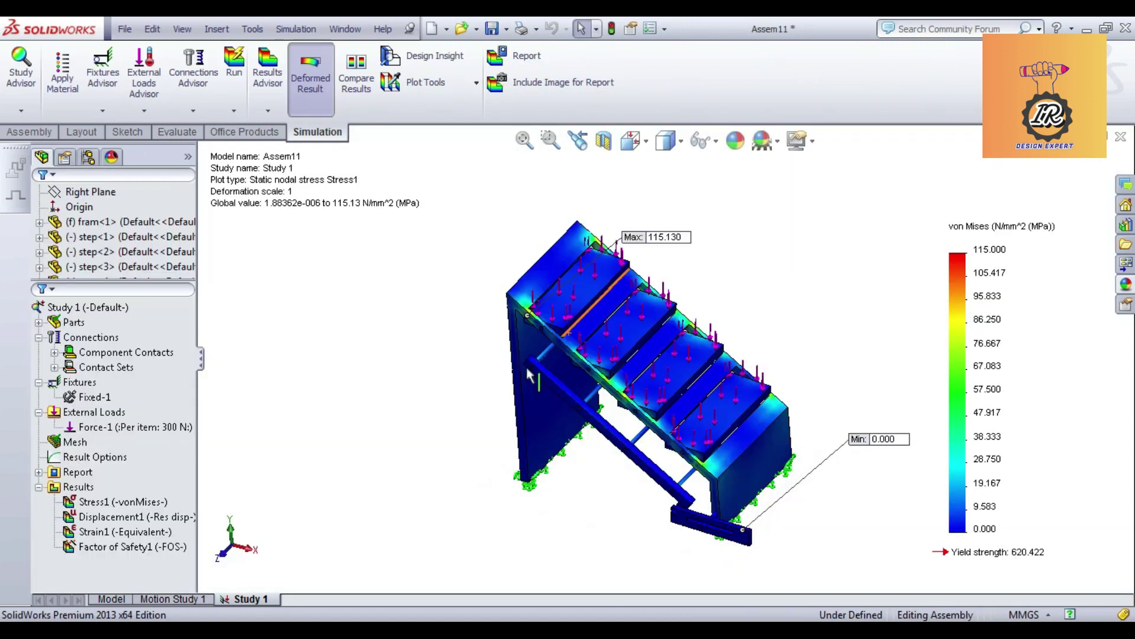
click(143, 548)
Add the Strain1 and Factor of Safety1 plots as report images
click(152, 532)
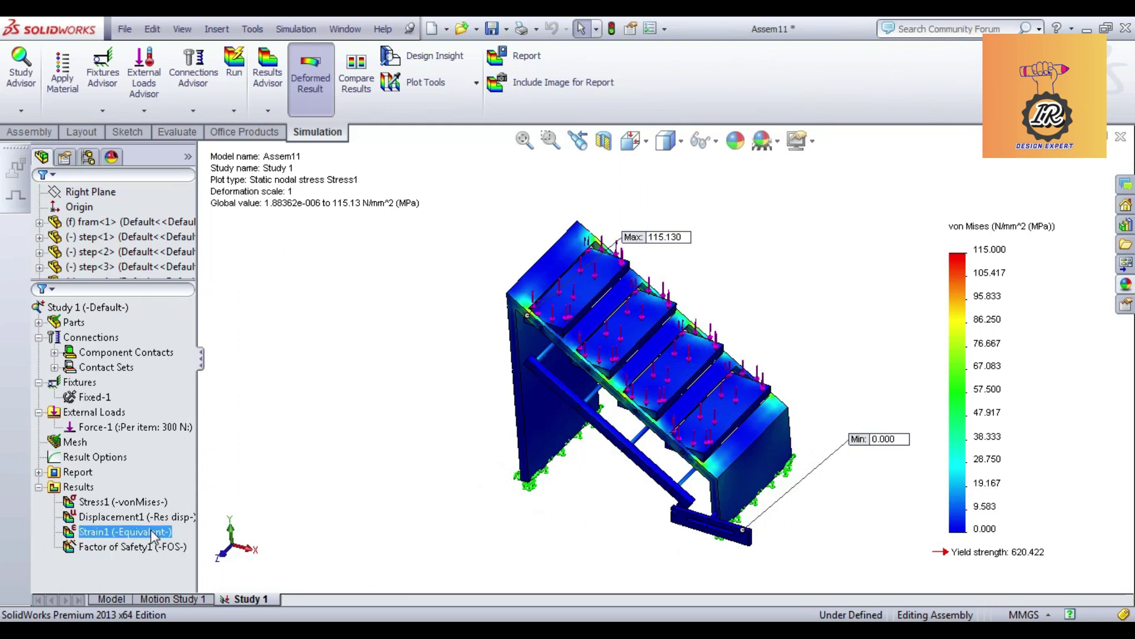
click(540, 83)
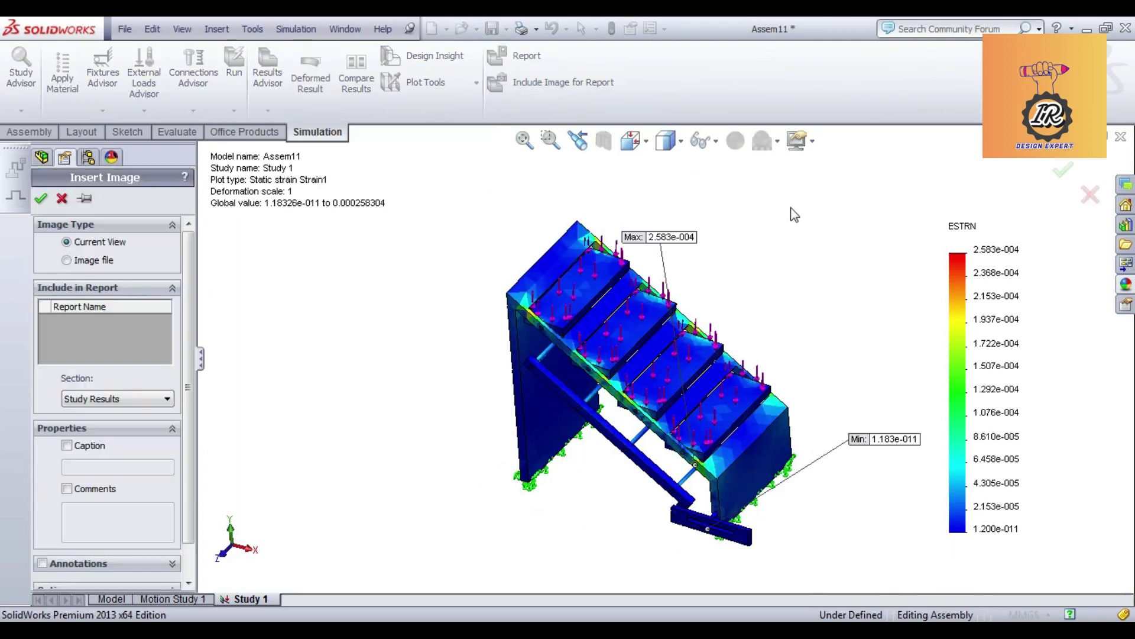
click(1063, 172)
click(151, 547)
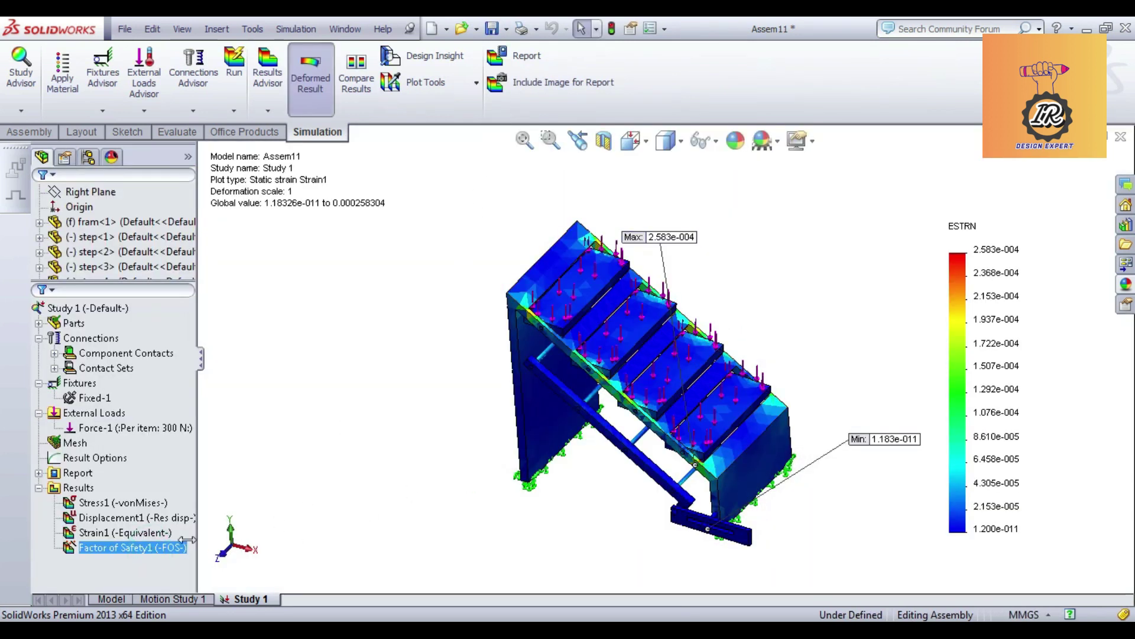
double_click(146, 549)
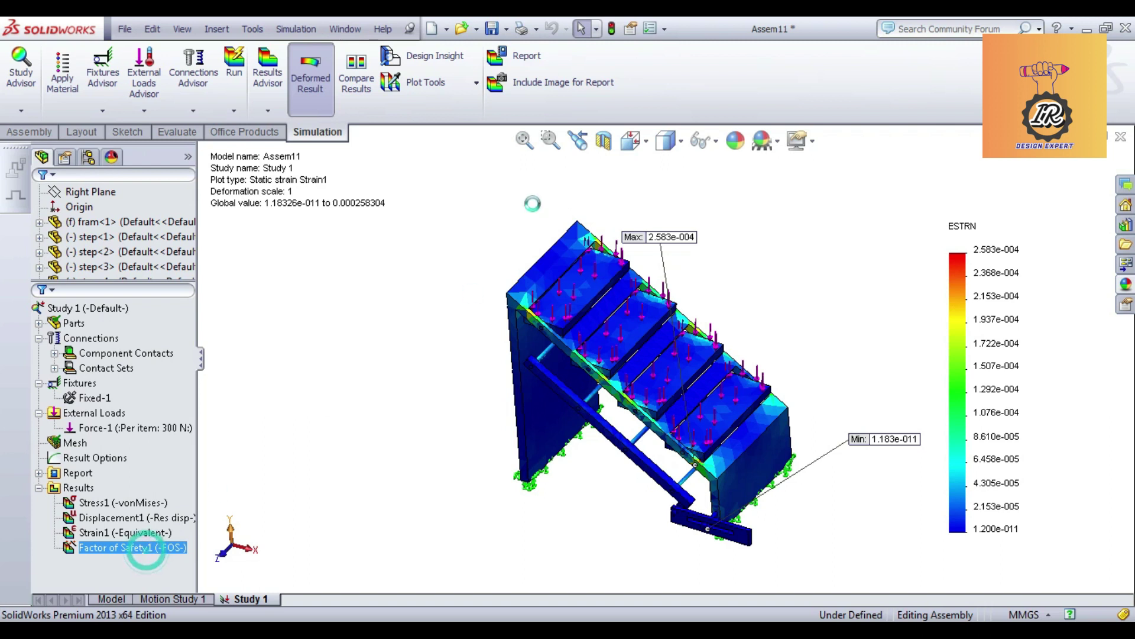
click(548, 89)
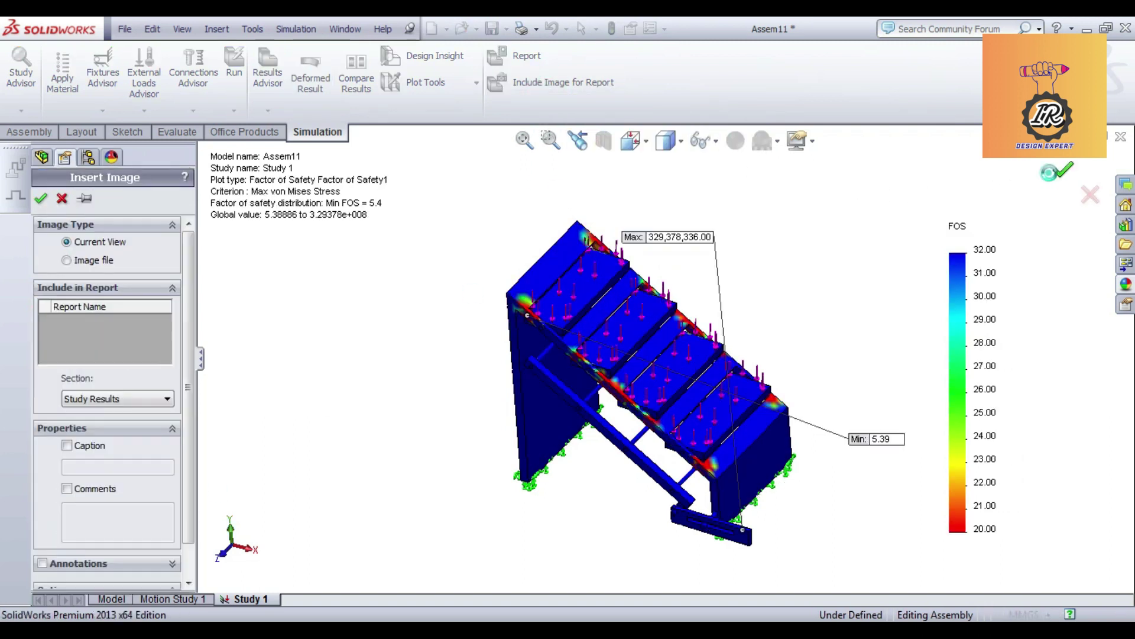
click(40, 198)
In Explorer, open Documents > solid works design video_youtube channel > basic > gear spro > ANIMATION MODEL > adjustable step > innovative step
key(super+e)
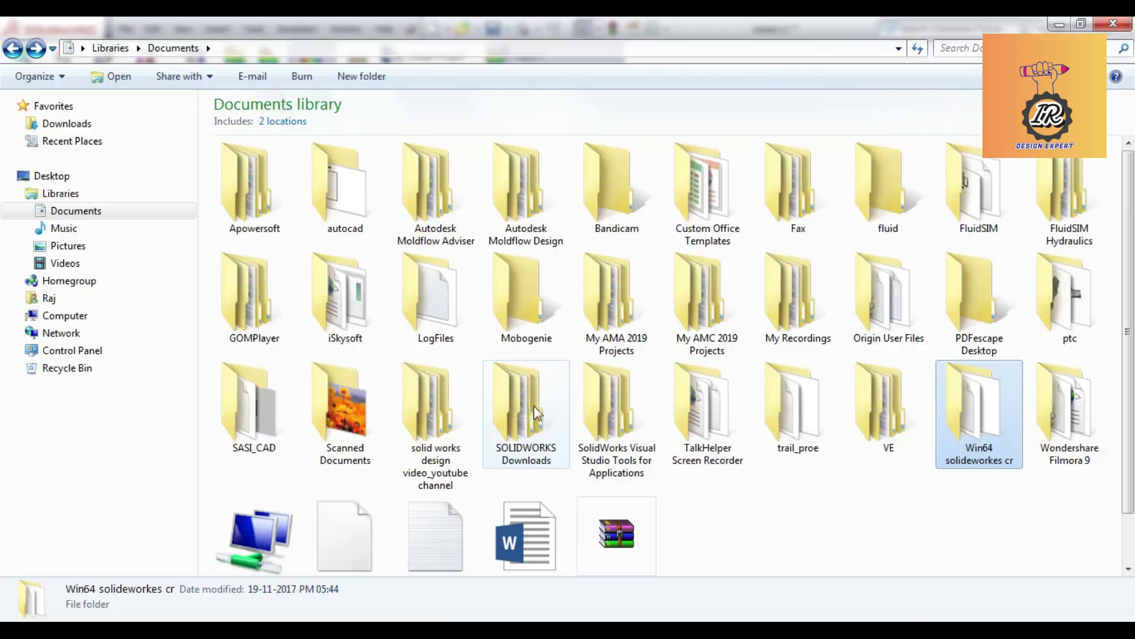
double_click(428, 408)
click(238, 181)
double_click(237, 180)
double_click(240, 183)
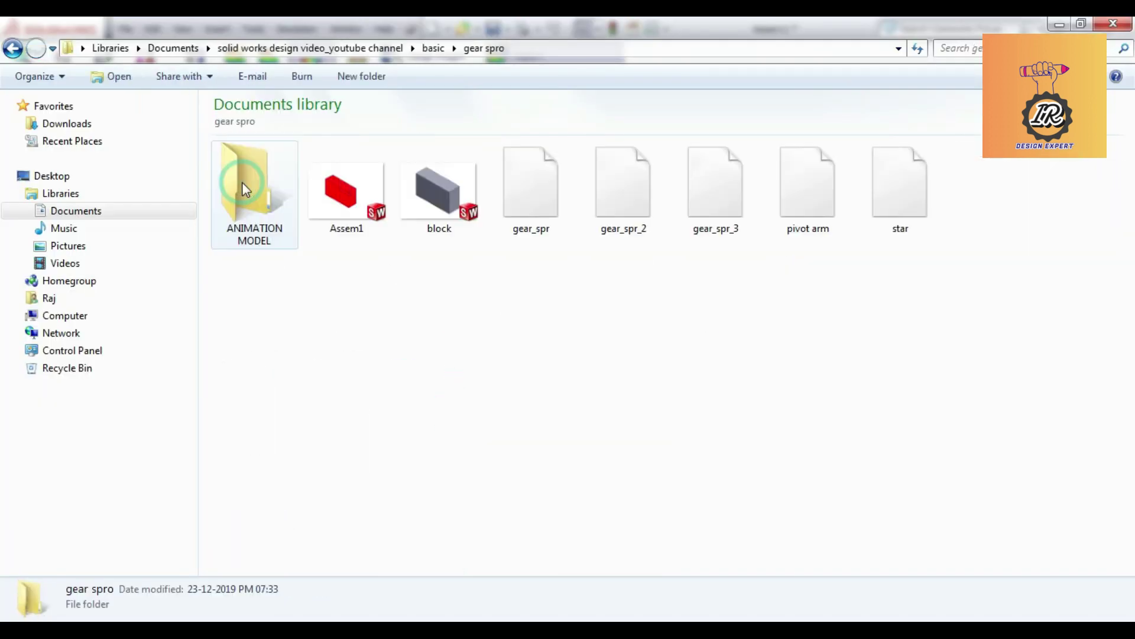
double_click(243, 184)
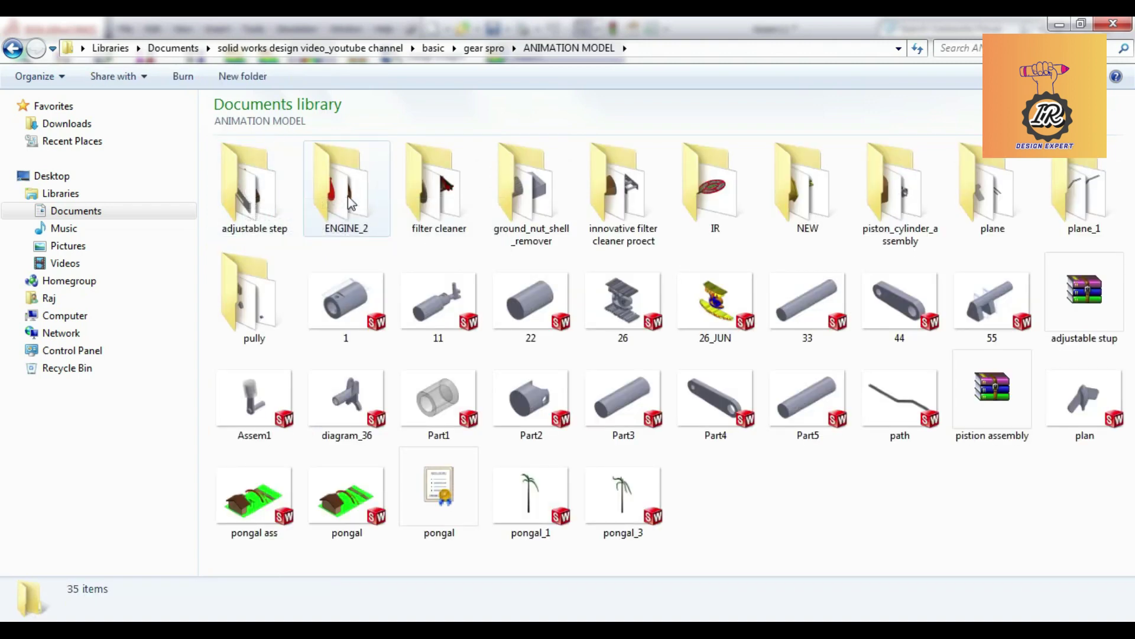
double_click(276, 201)
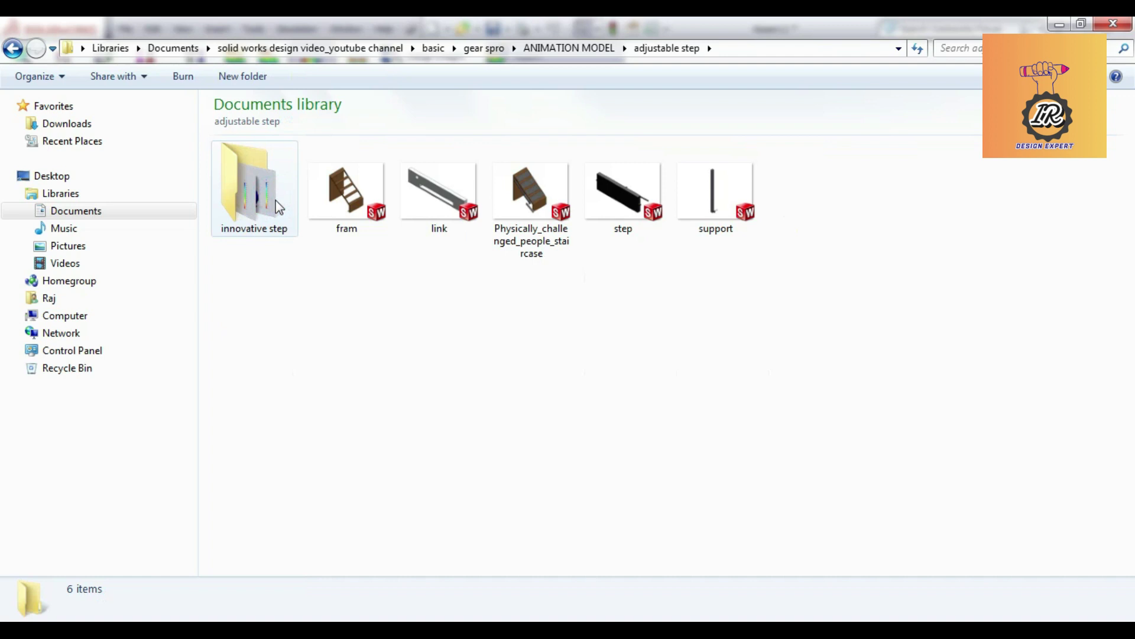
double_click(278, 207)
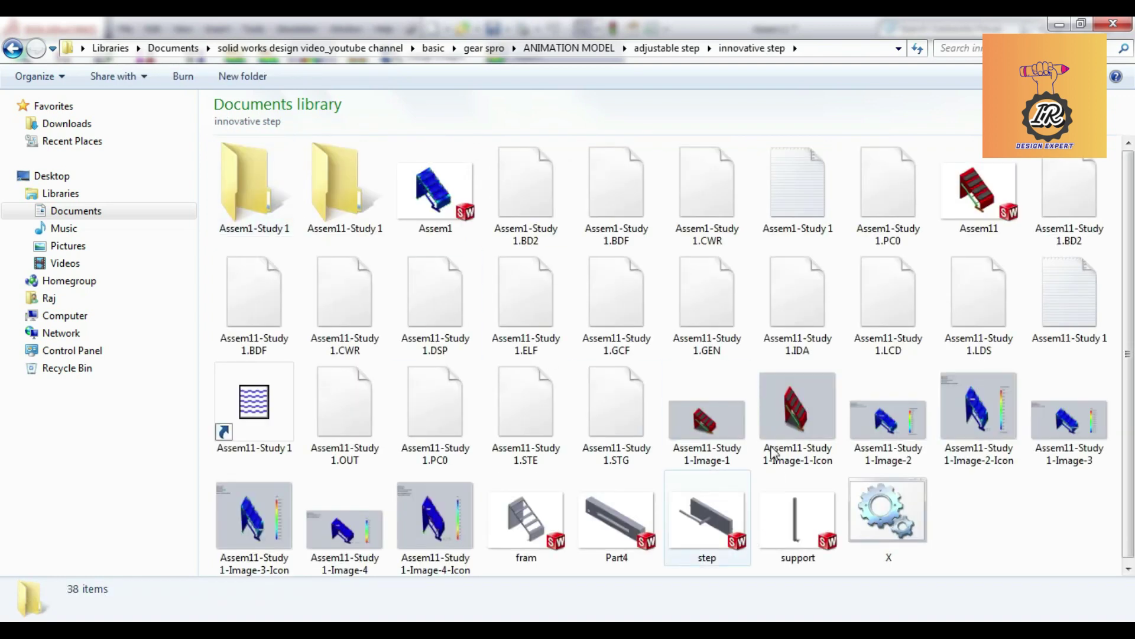
scroll(712, 427, down, 1)
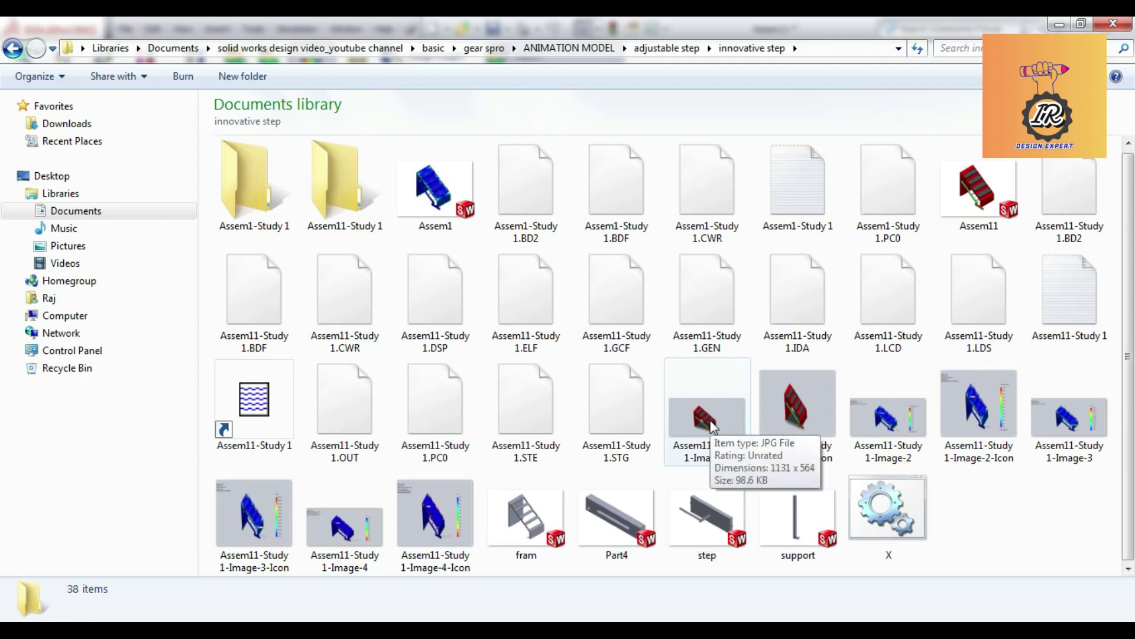
Open Assem11-Study 1-Image-1 in Photo Viewer and step through the images to Image-4
double_click(713, 427)
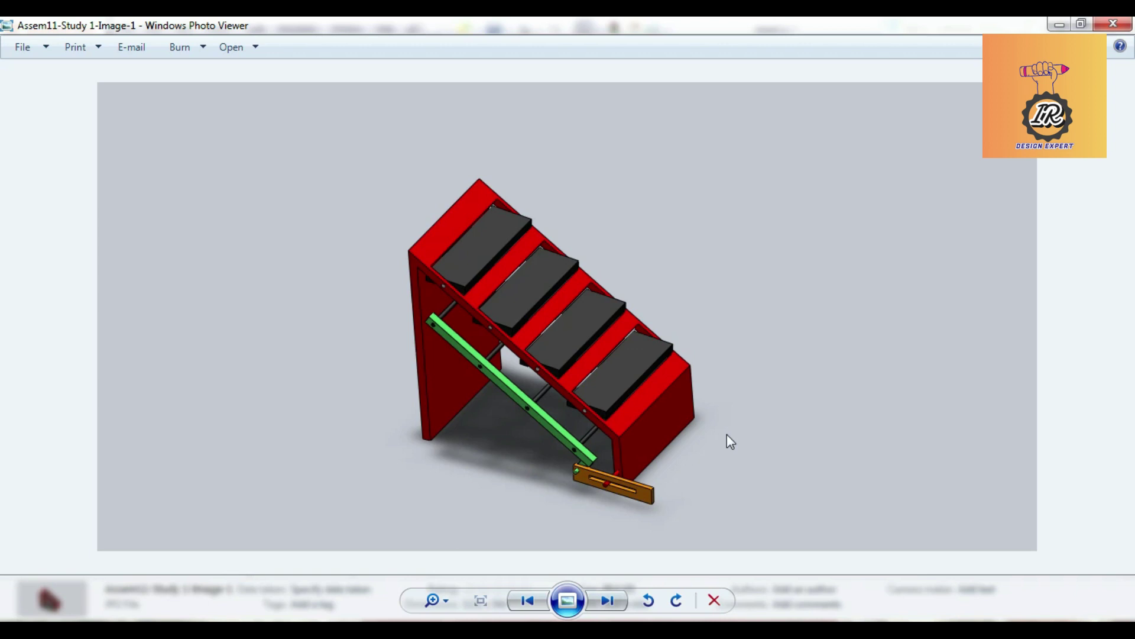
key(Right)
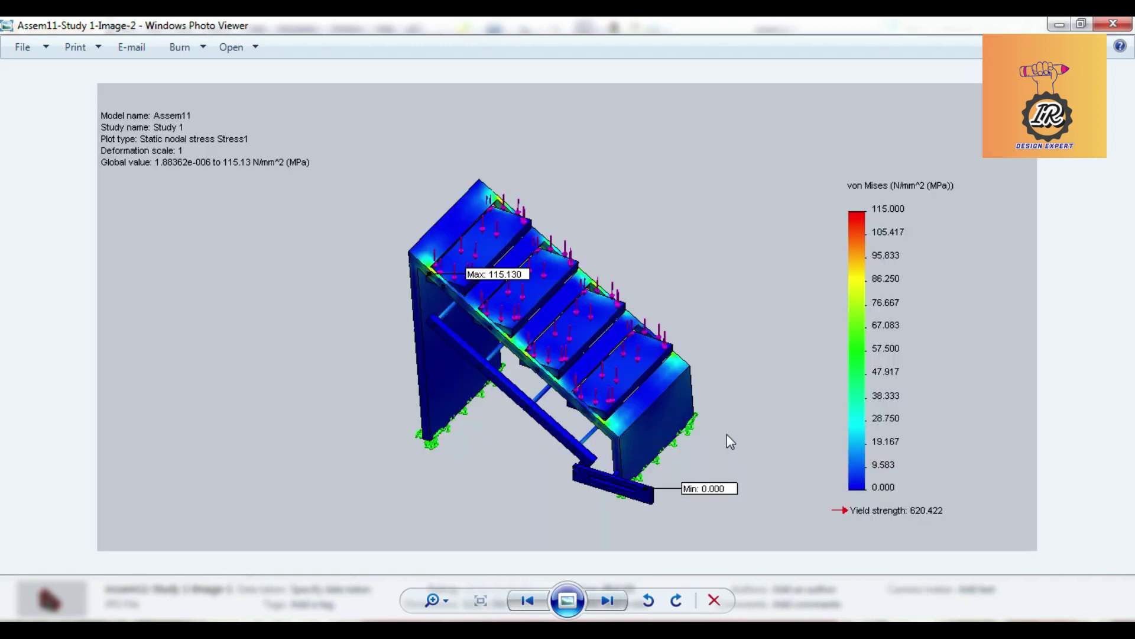
key(Right)
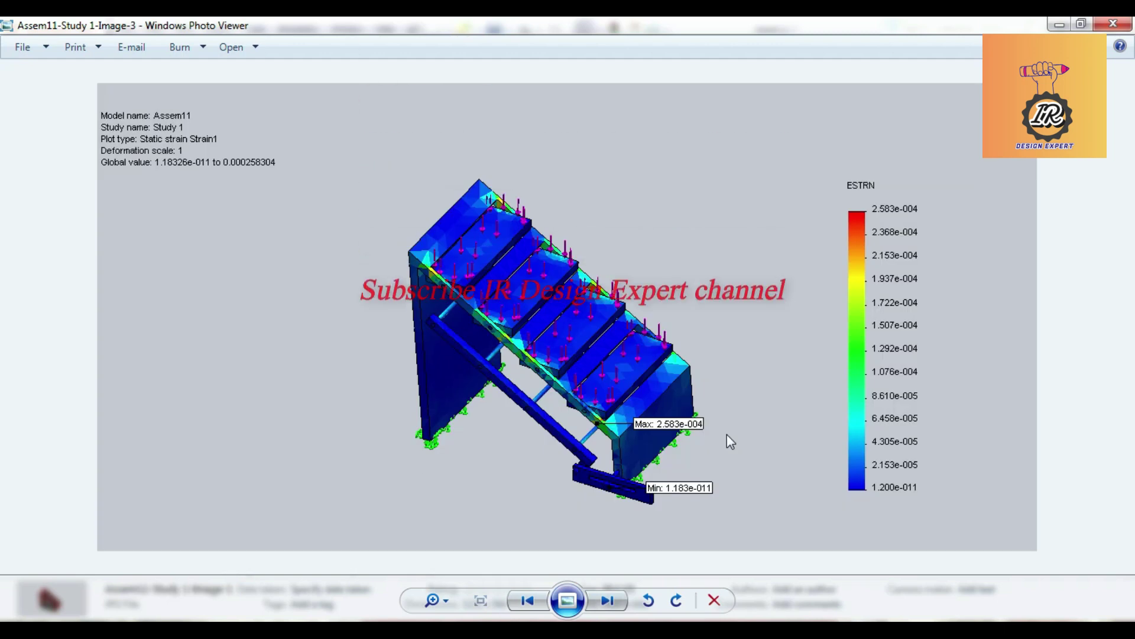
key(Right)
key(Right)
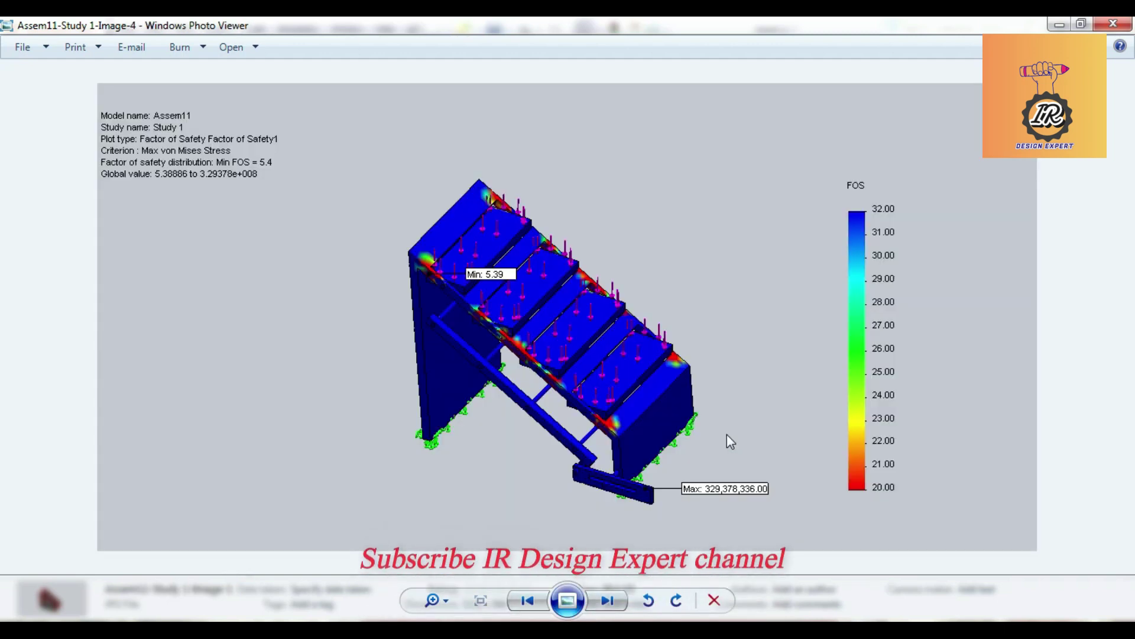
key(Right)
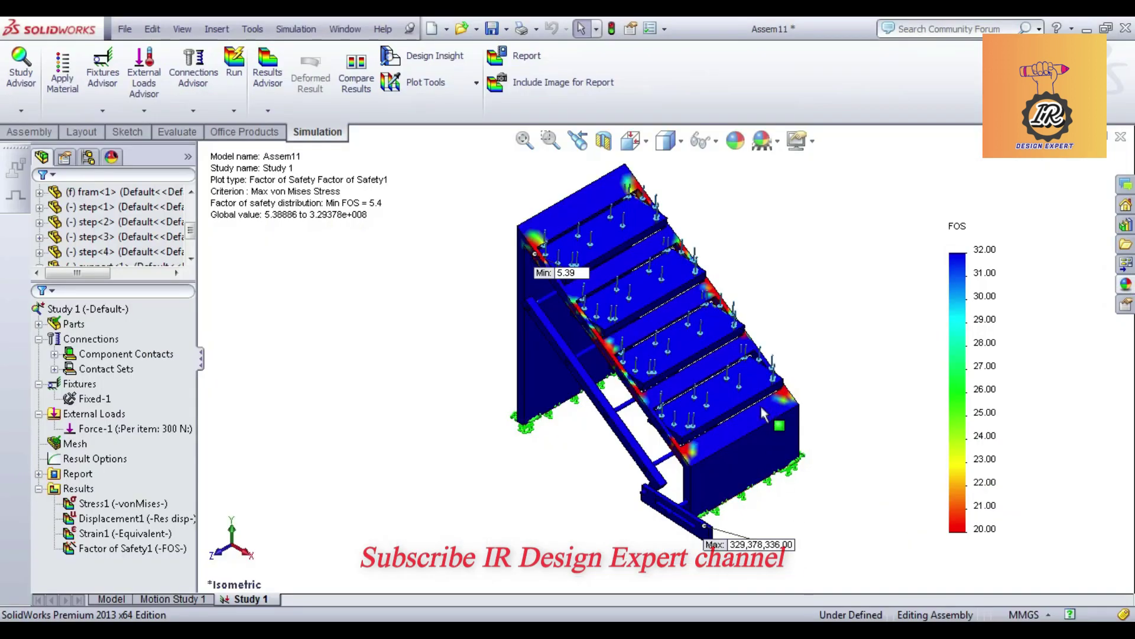
Briefly view the Displacement1 result, then display the Stress1 von Mises plot again
middle_drag(601, 353, 729, 300)
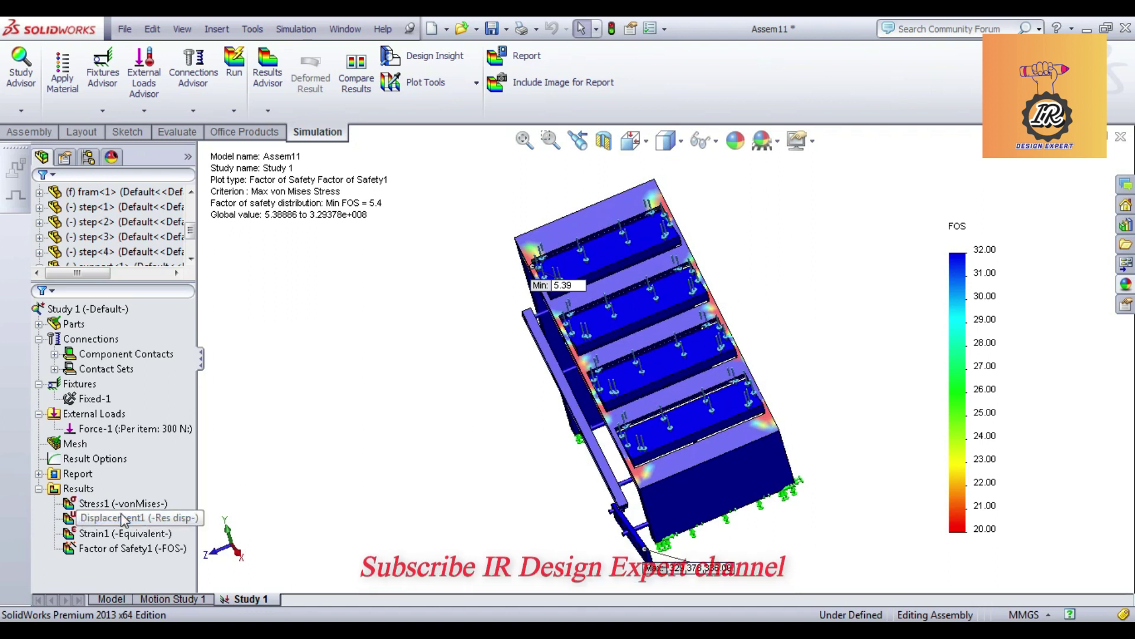
double_click(123, 518)
middle_drag(452, 404, 529, 386)
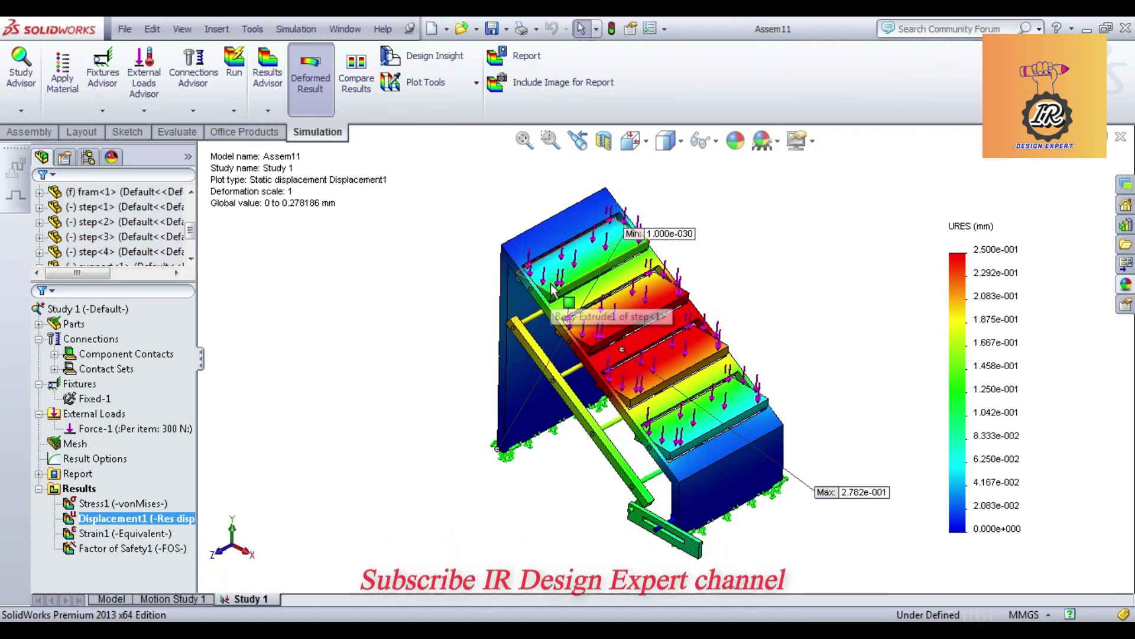
double_click(144, 503)
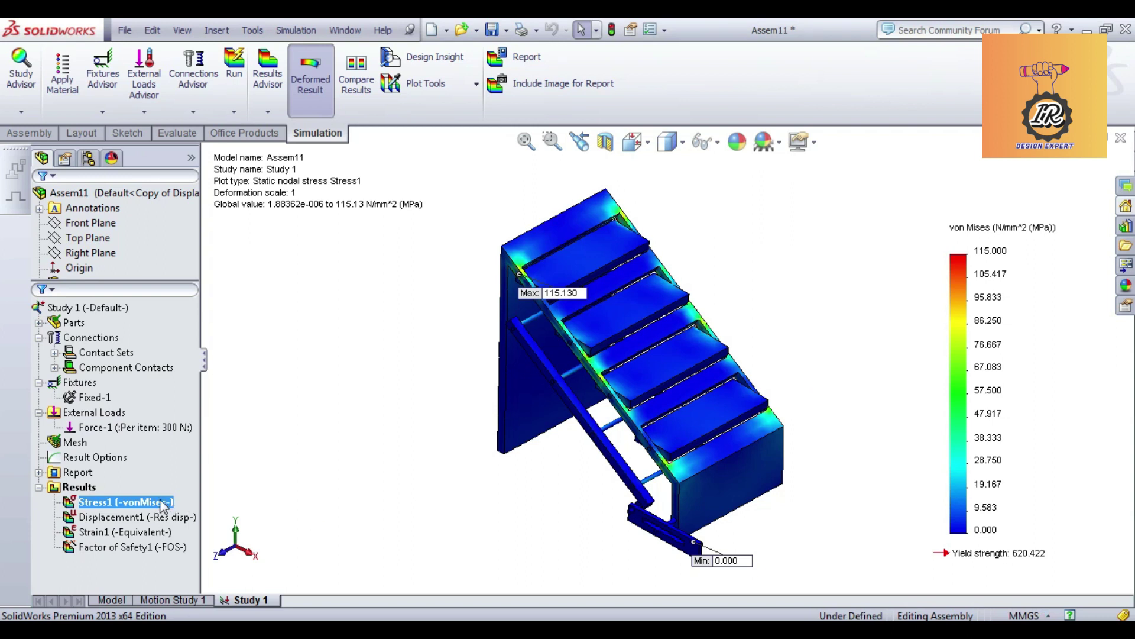
right_click(161, 502)
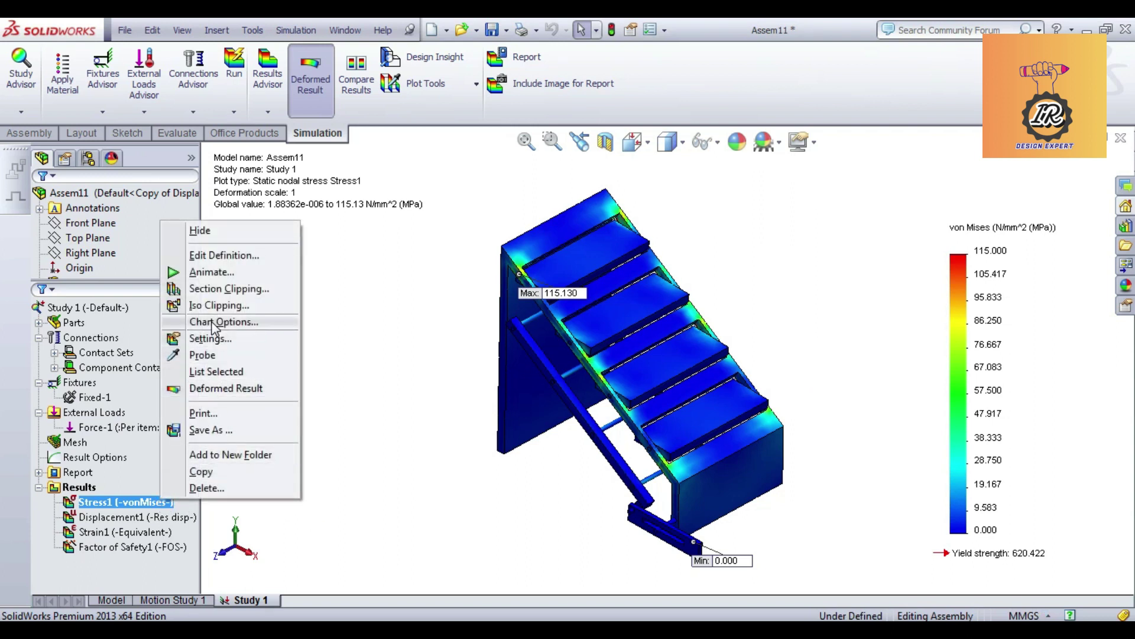
click(223, 278)
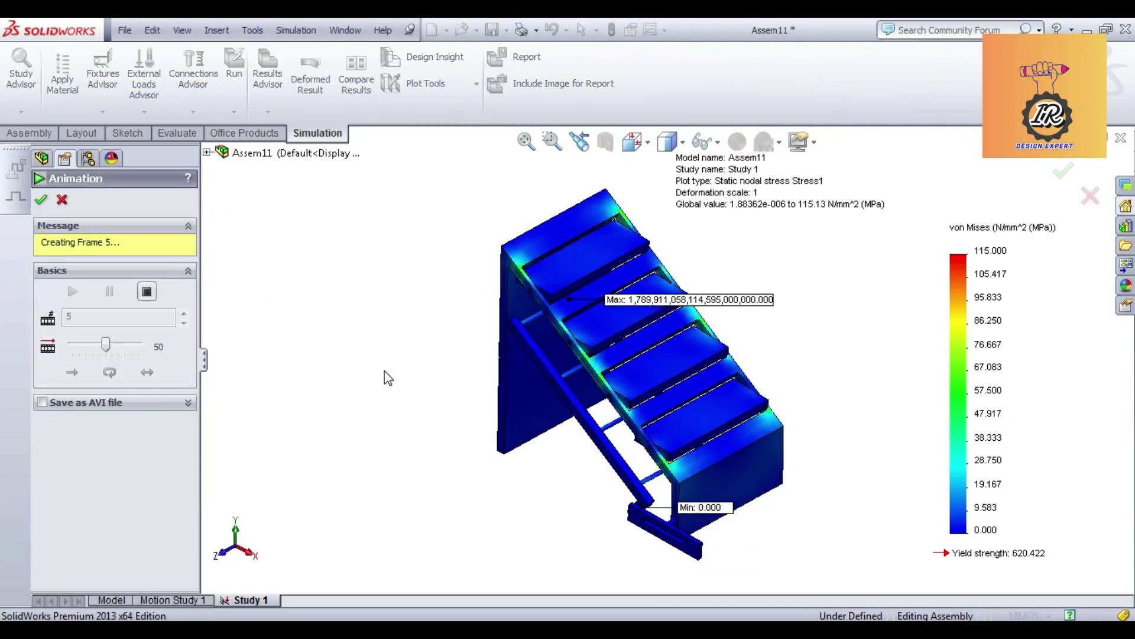
drag(106, 355, 62, 362)
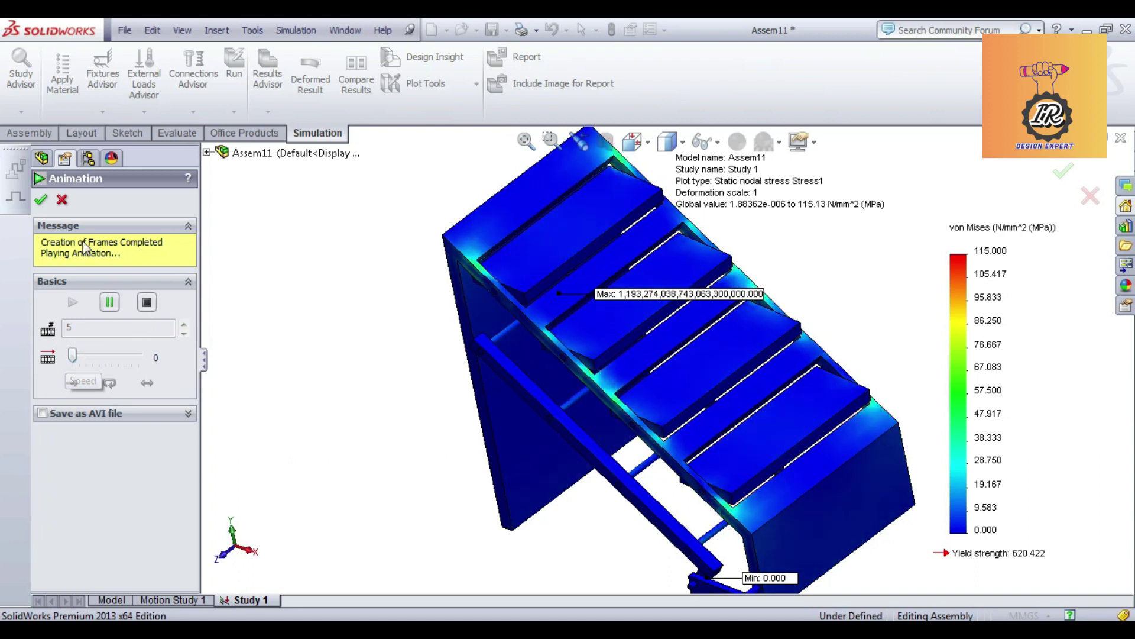
click(147, 302)
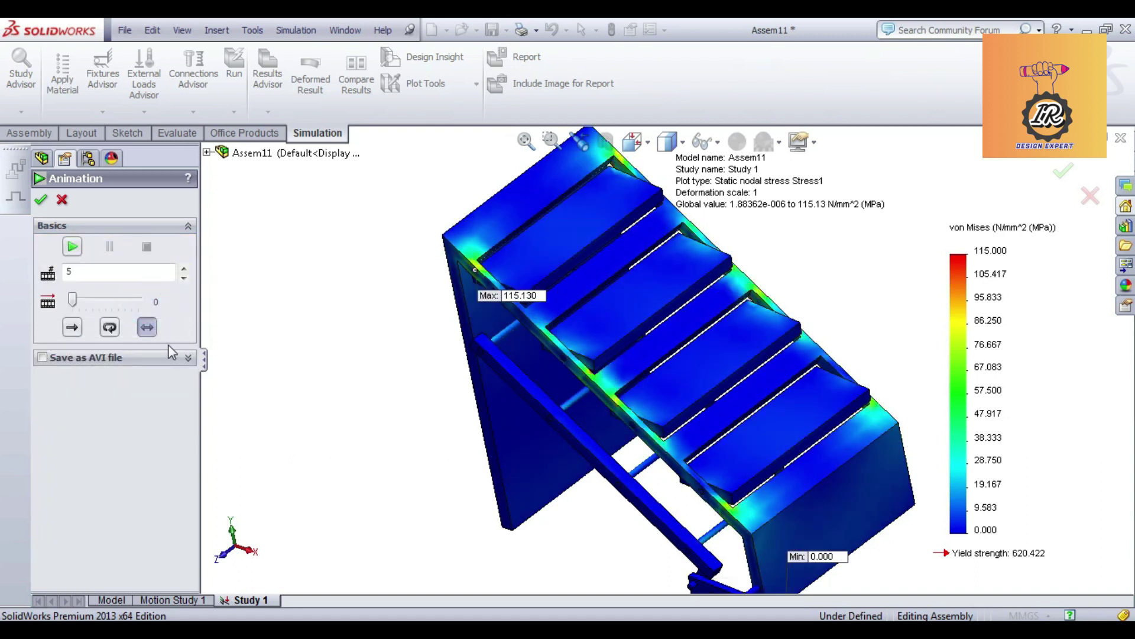
click(41, 201)
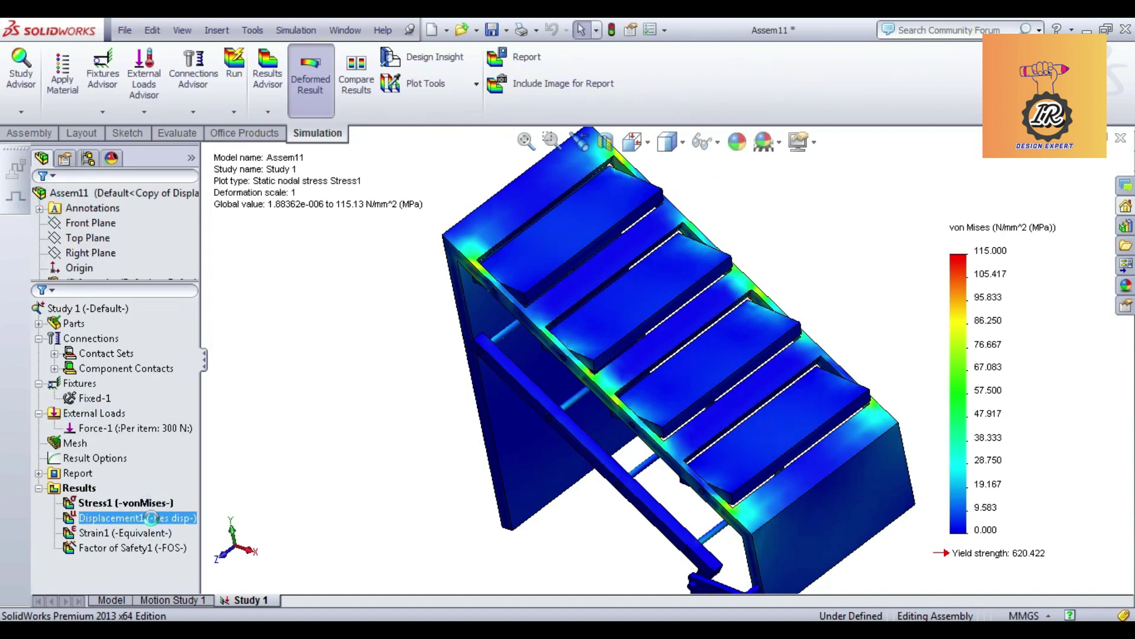
Animate the Displacement1 plot with 20 frames, play it, then stop it
right_click(151, 518)
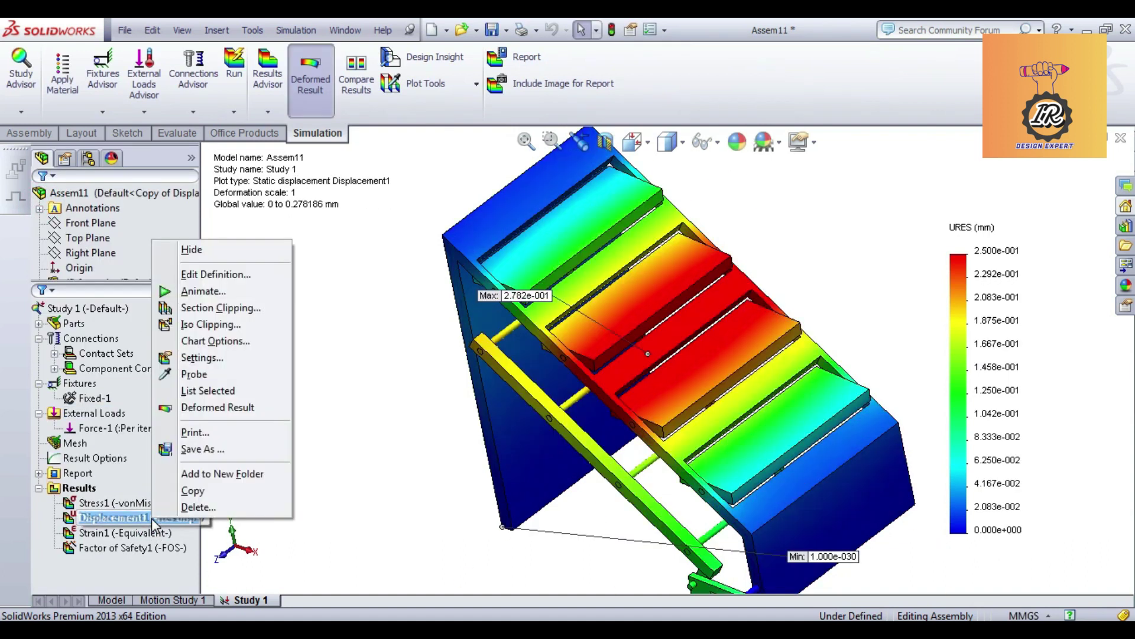
click(203, 291)
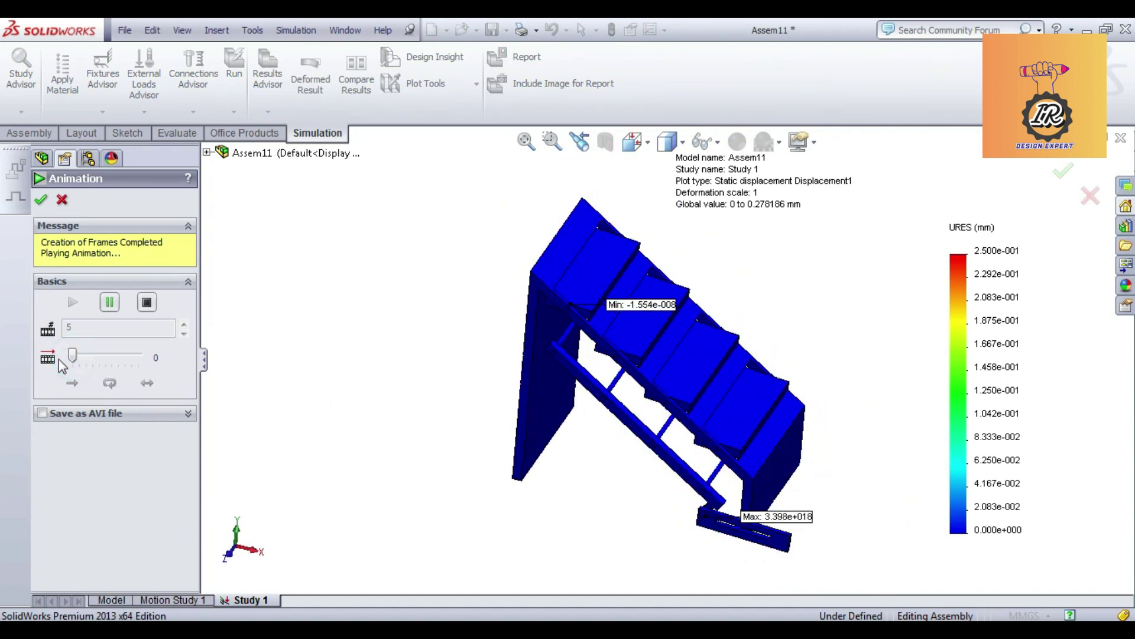
middle_drag(763, 362, 713, 386)
double_click(70, 327)
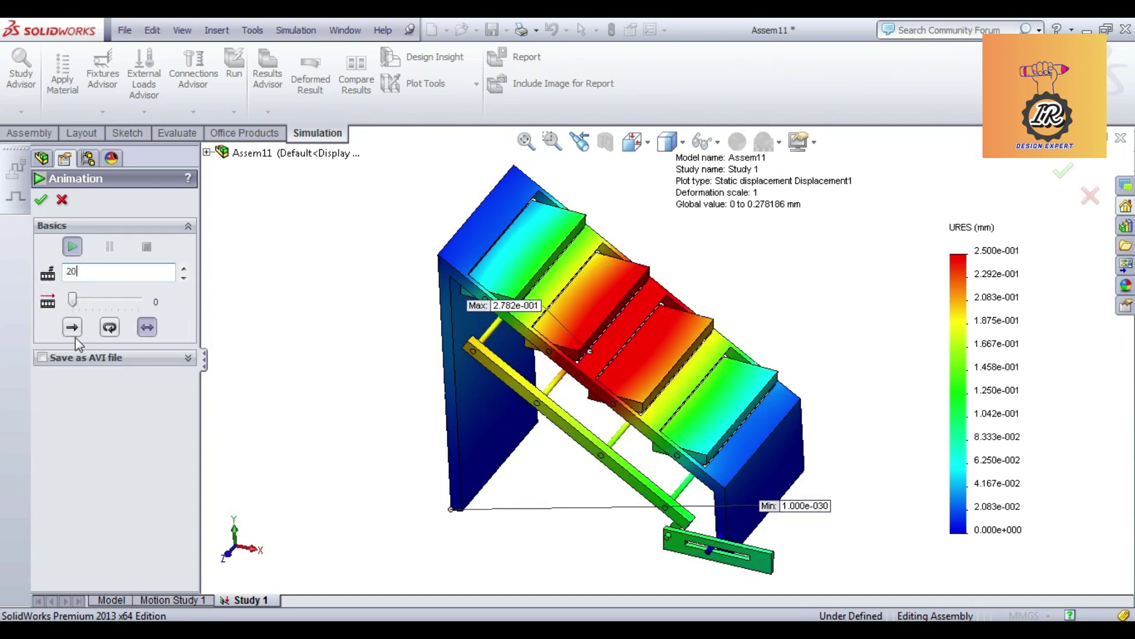
click(73, 247)
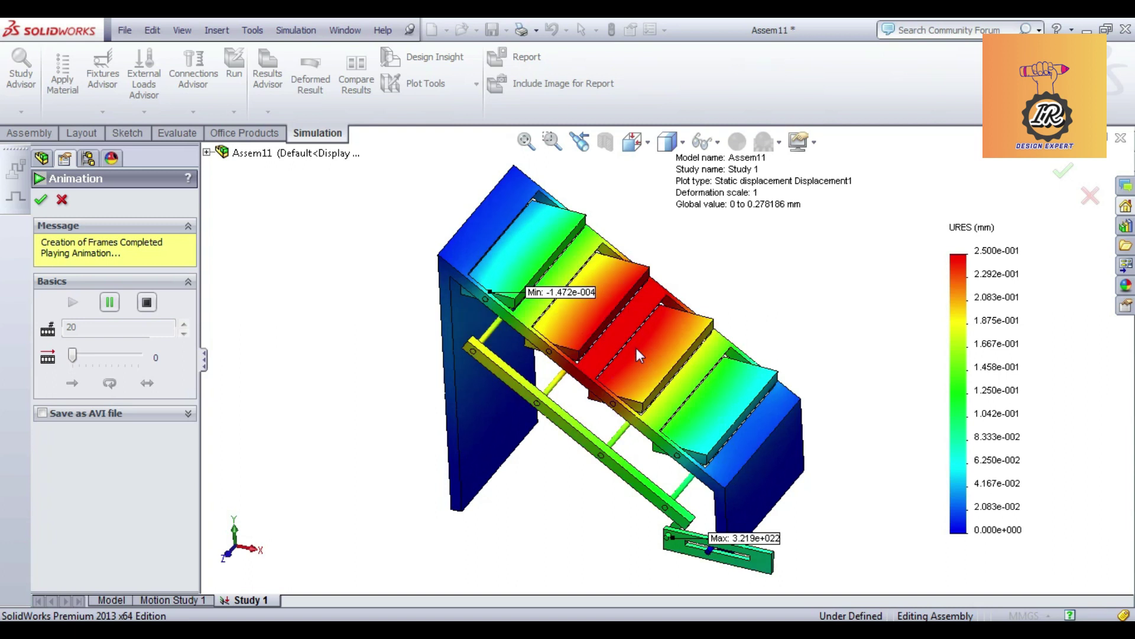
click(147, 302)
Close the displacement animation, then animate the Strain1 result, stop it and close it
click(44, 201)
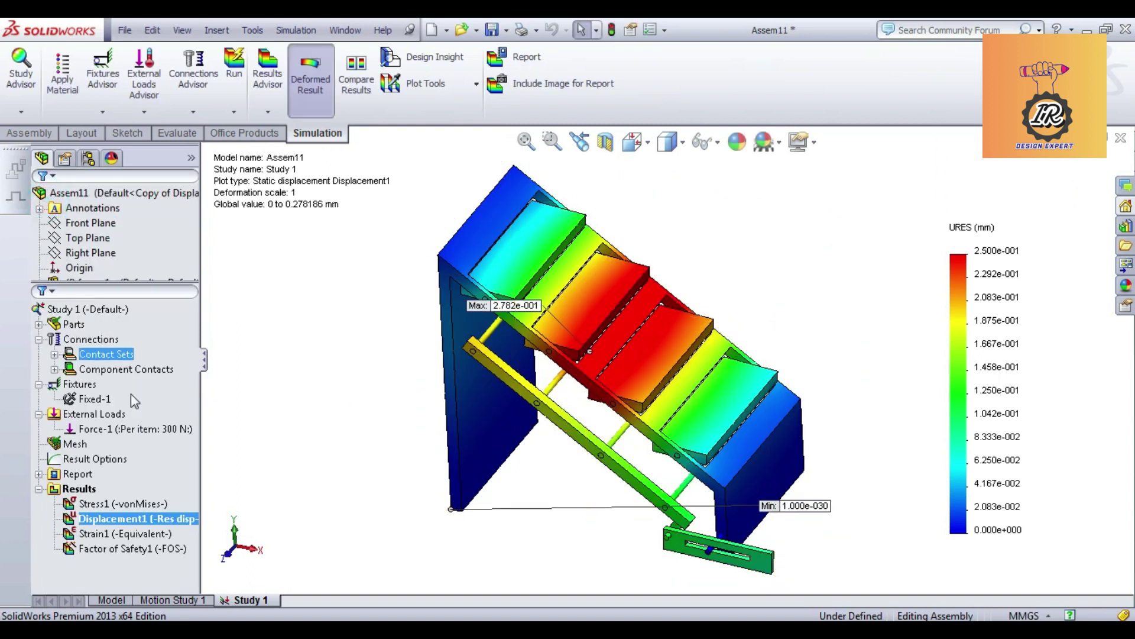
double_click(124, 534)
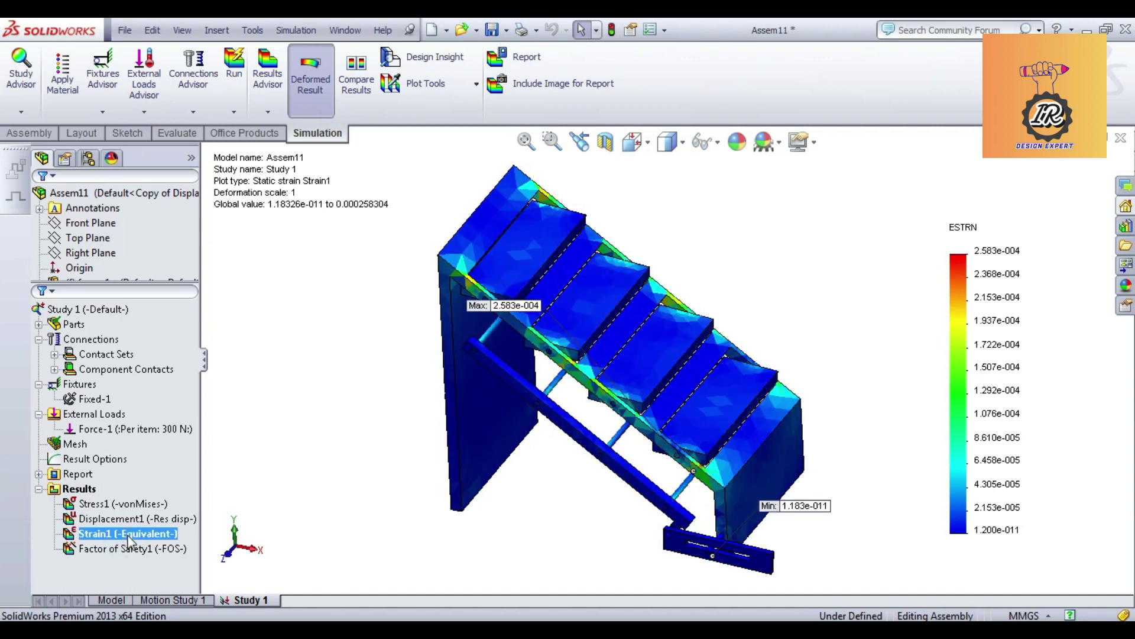
right_click(129, 532)
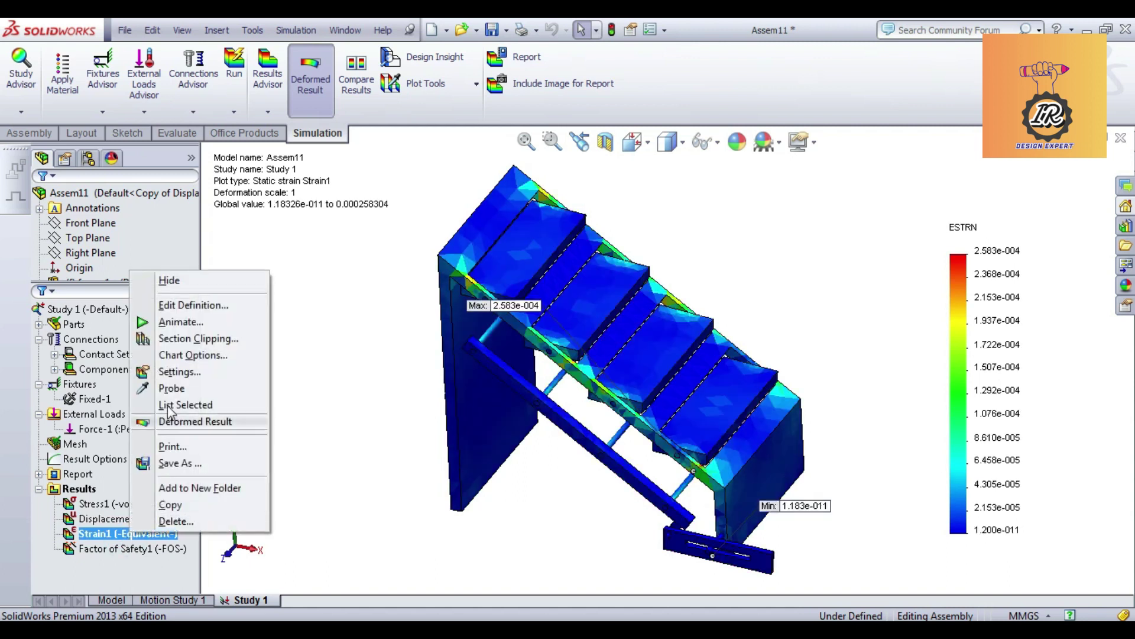
click(178, 323)
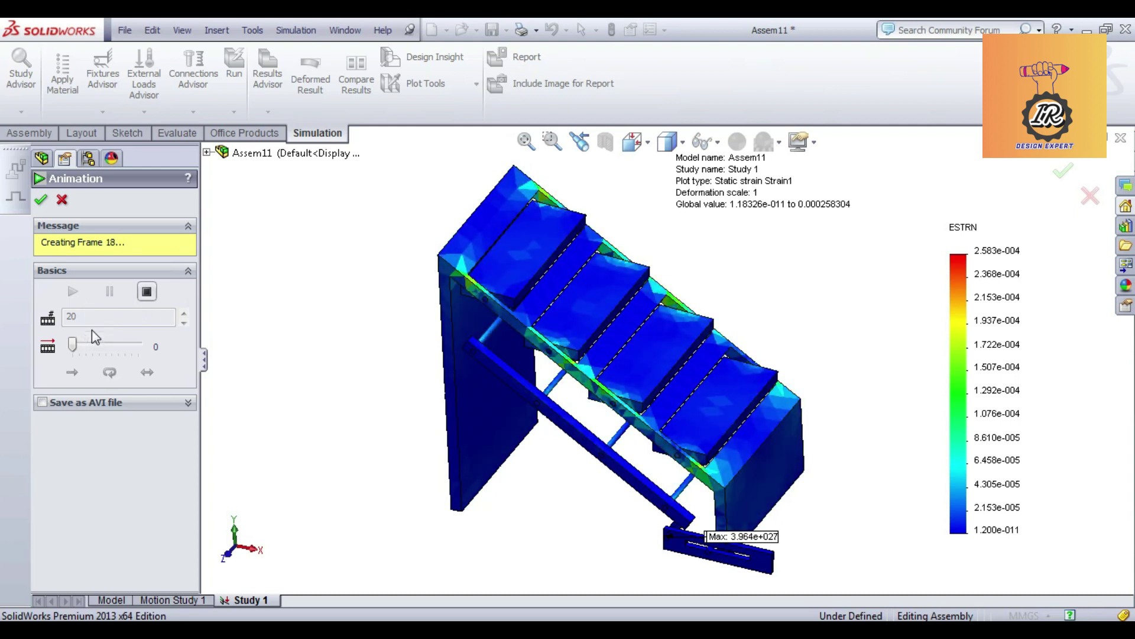
click(147, 302)
click(40, 200)
Display the Factor of Safety1 plot (minimum FOS 5.39), then select Displacement1
click(129, 548)
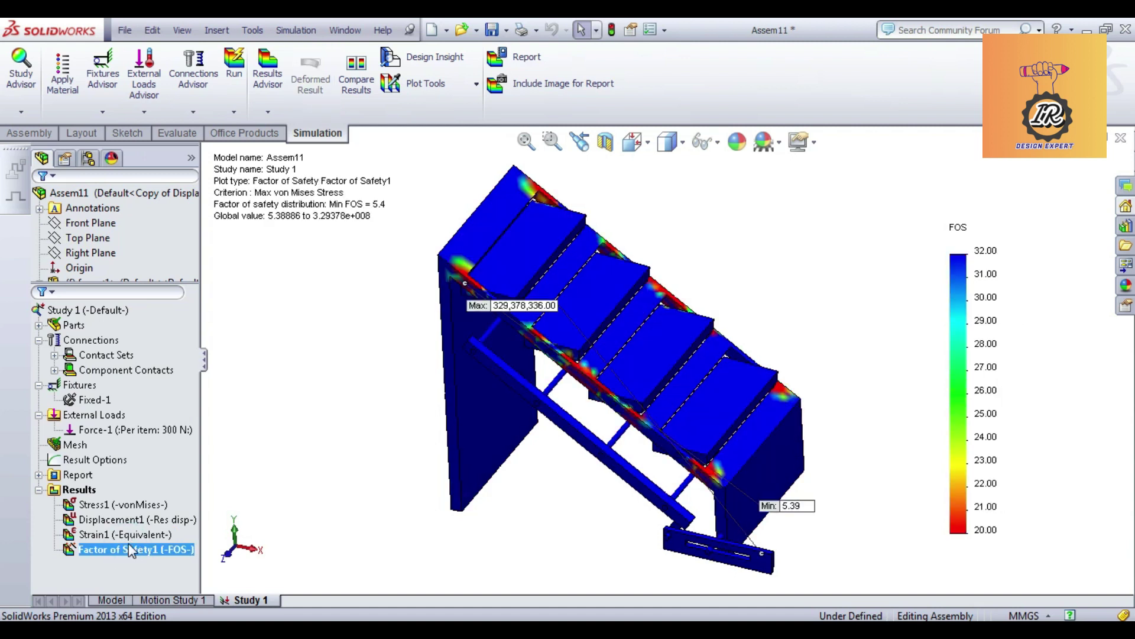
right_click(129, 545)
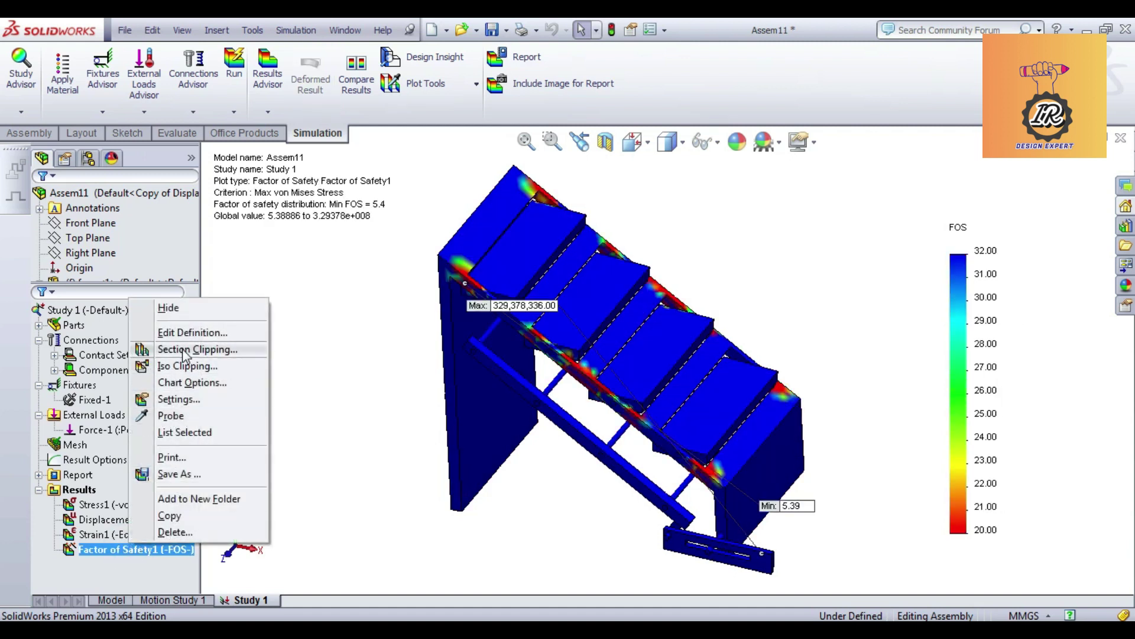
click(302, 507)
click(147, 519)
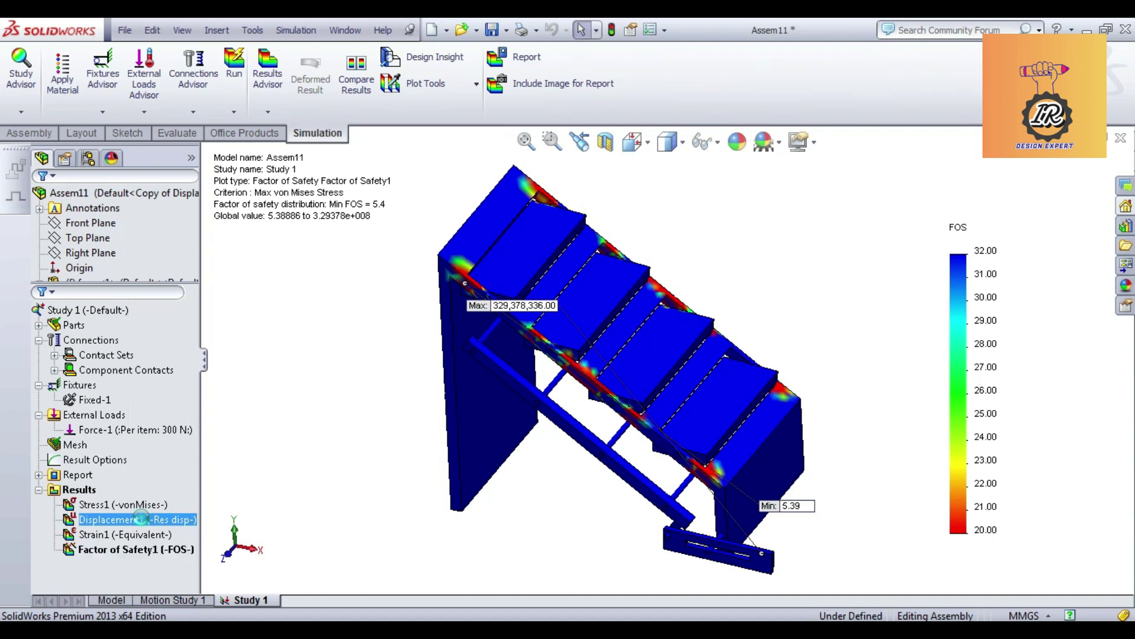
Section-clip the Displacement1 plot along the Front Plane at about 260.7 mm offset
right_click(145, 521)
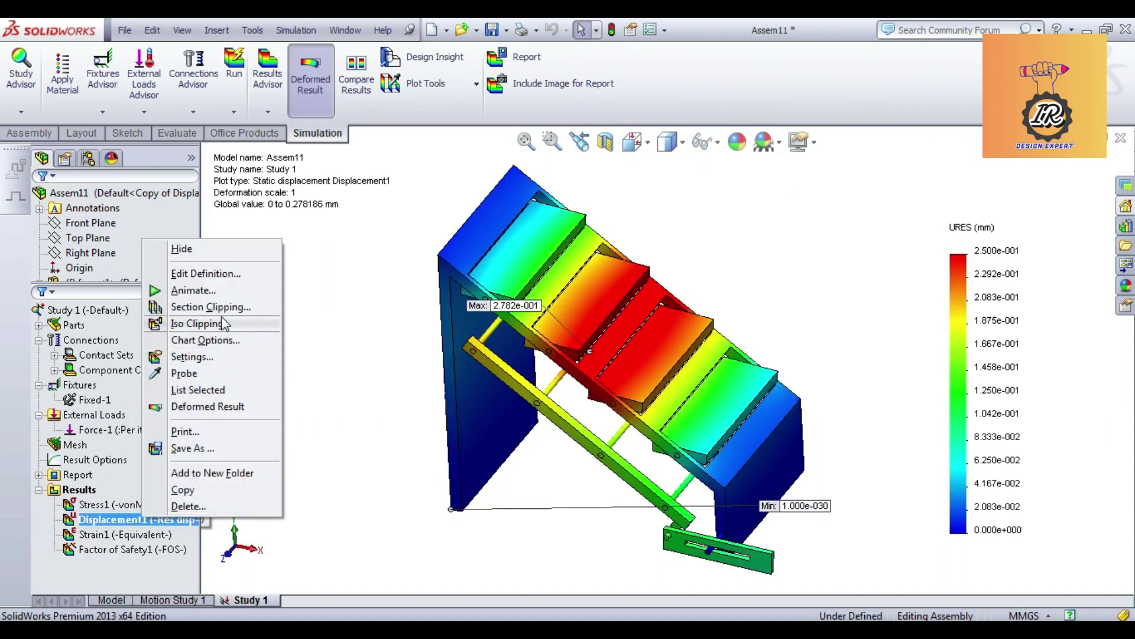
click(210, 307)
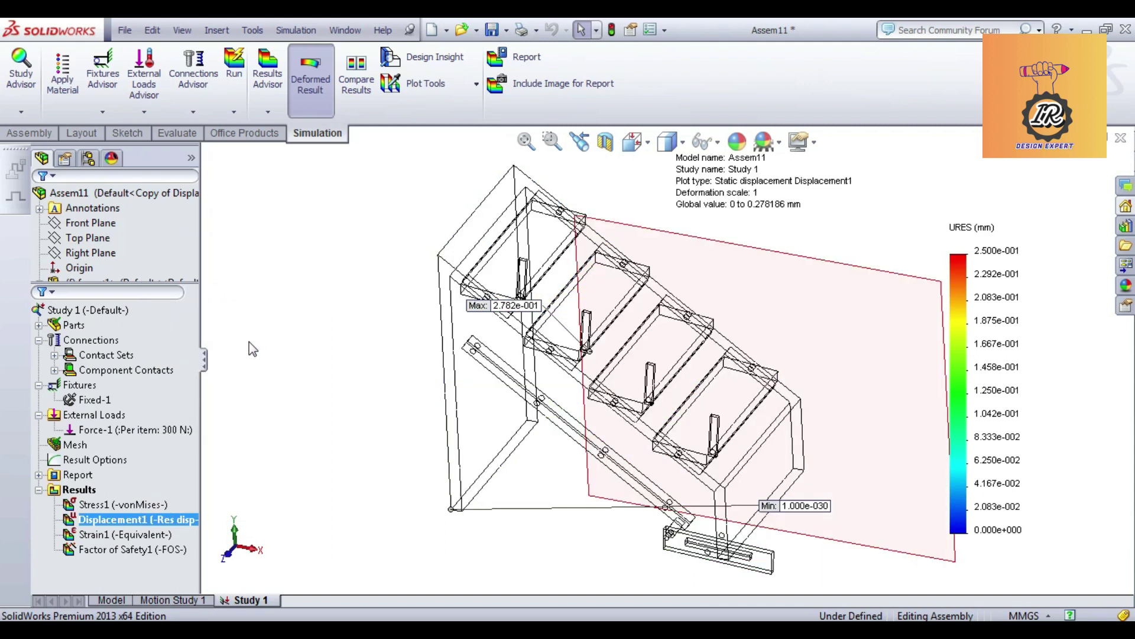
middle_drag(329, 368, 441, 406)
middle_drag(674, 270, 764, 346)
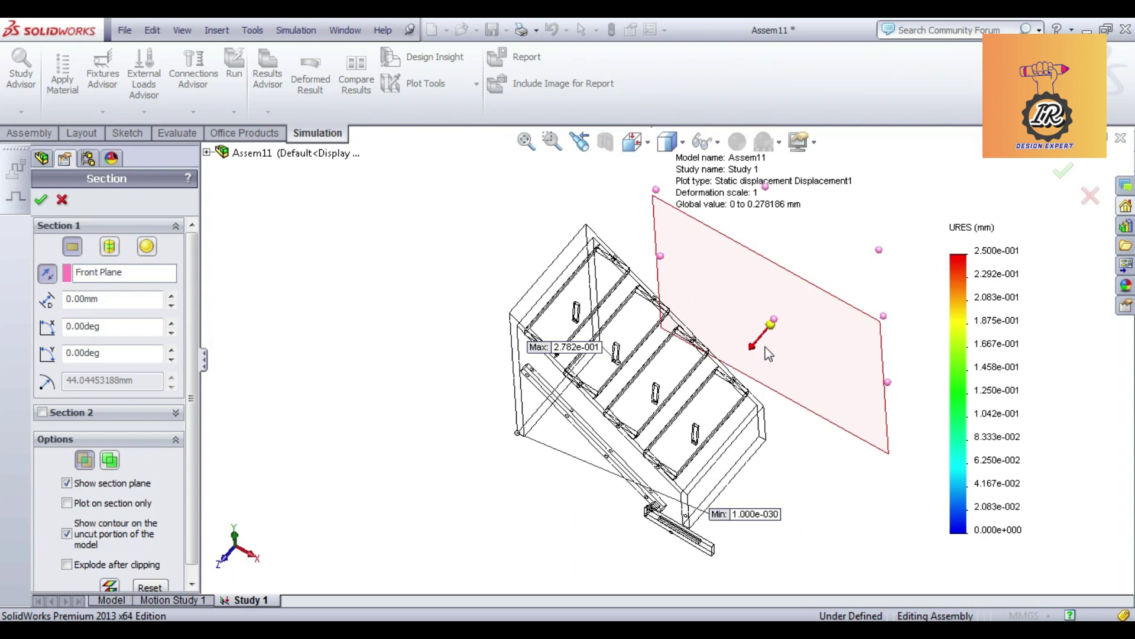
drag(738, 394, 606, 408)
middle_drag(452, 351, 703, 536)
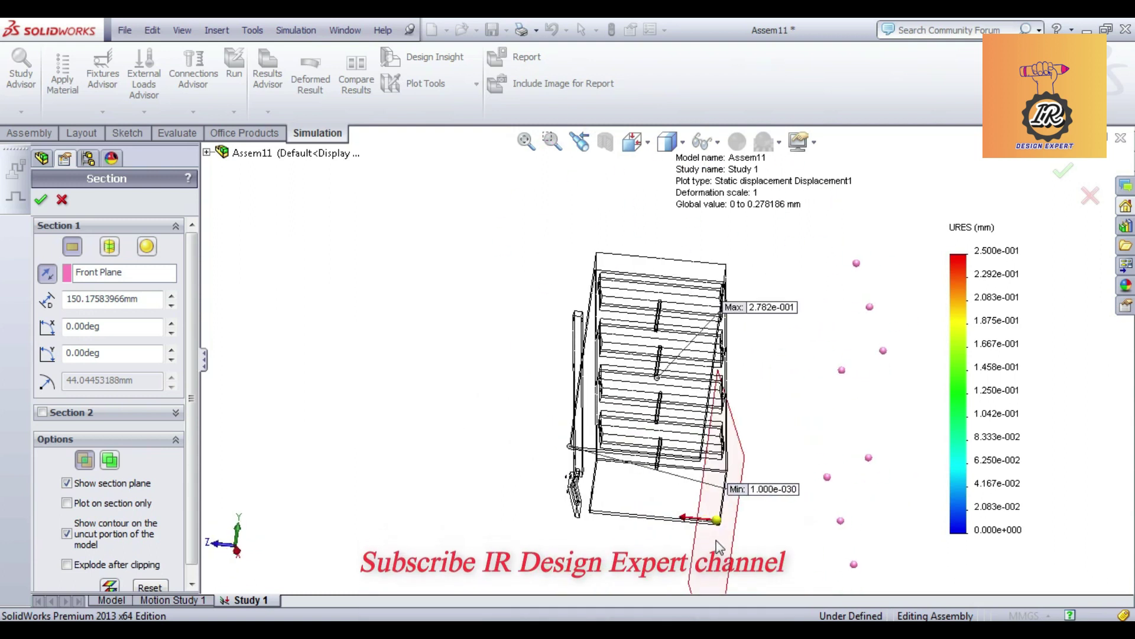
drag(645, 520, 591, 516)
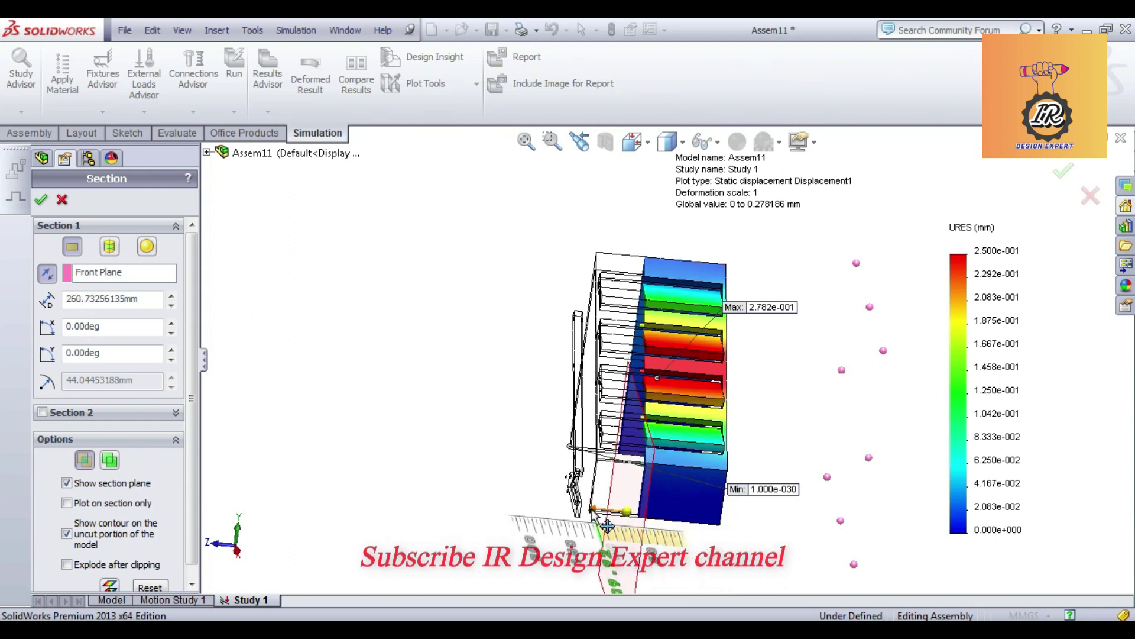
middle_drag(559, 322, 586, 434)
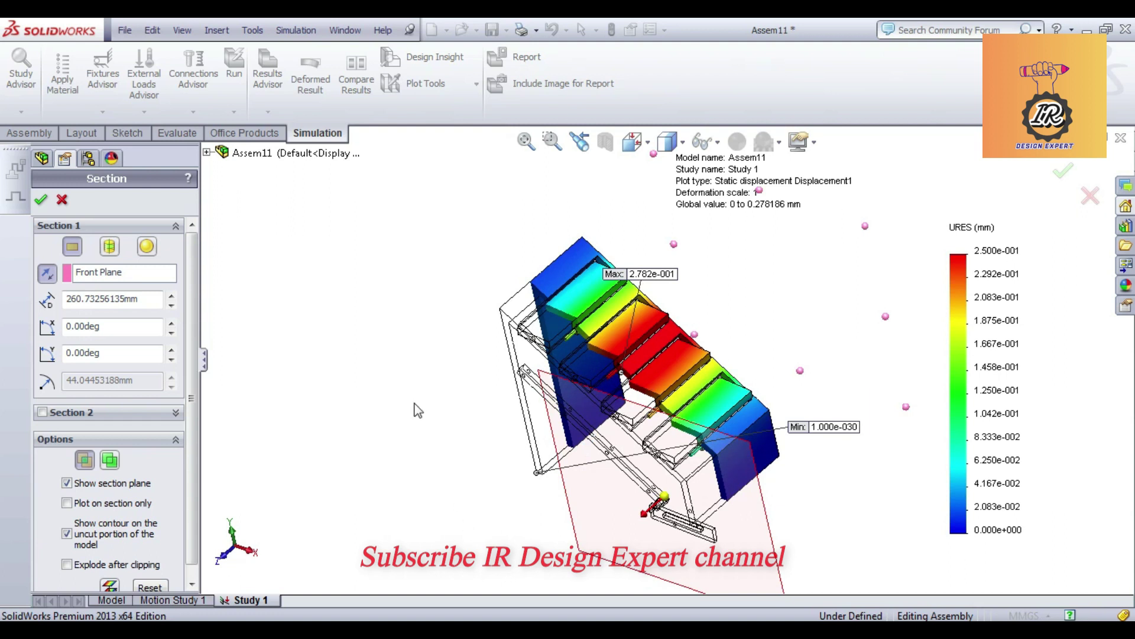
drag(191, 385, 196, 453)
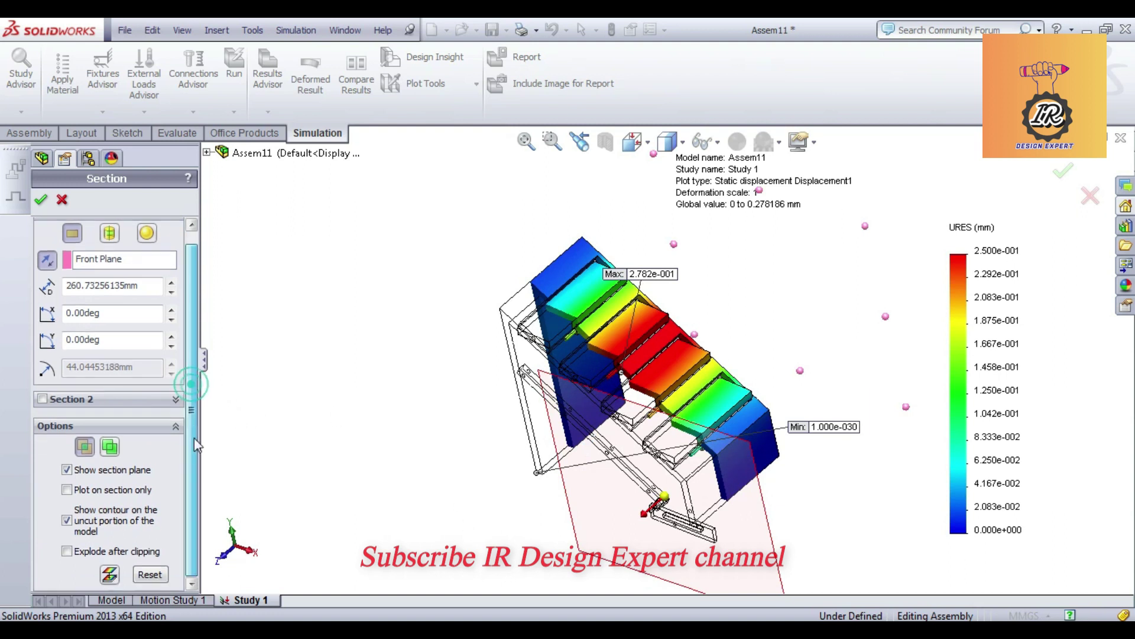
click(42, 201)
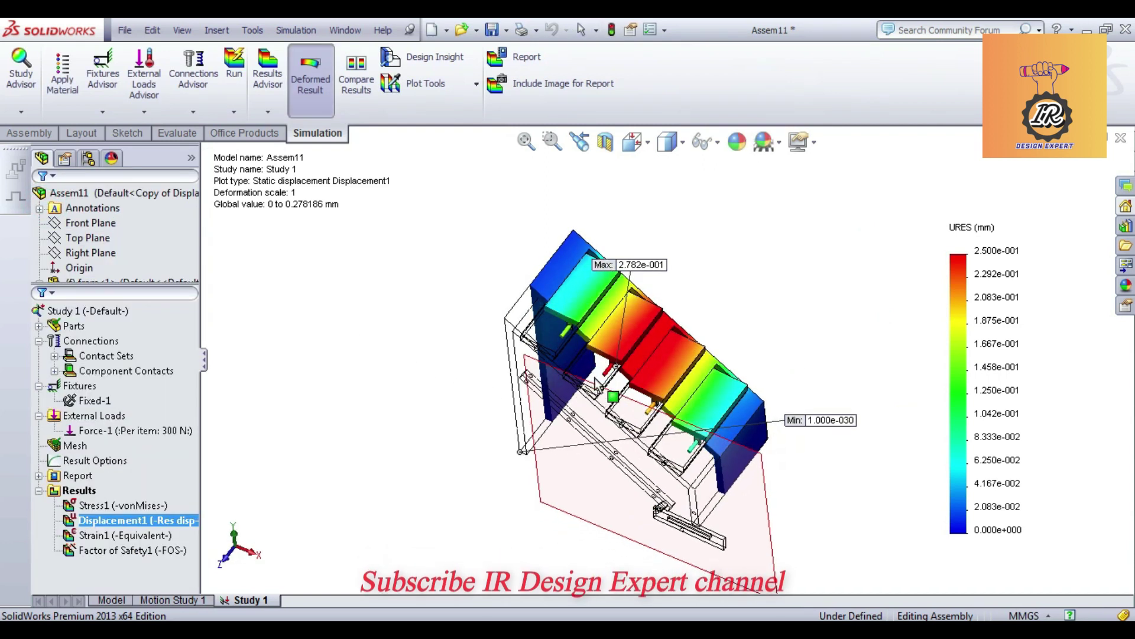
scroll(593, 379, down, 2)
Animate the sectioned Displacement1 plot, stop and close it, then zoom and orbit to inspect the steps
right_click(172, 519)
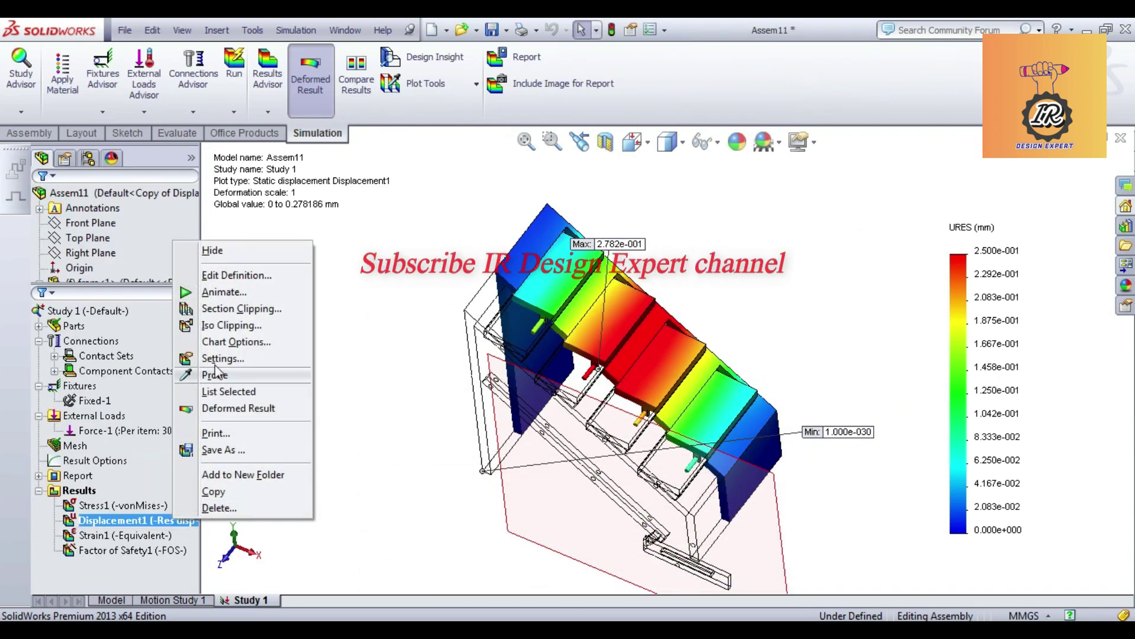
click(232, 294)
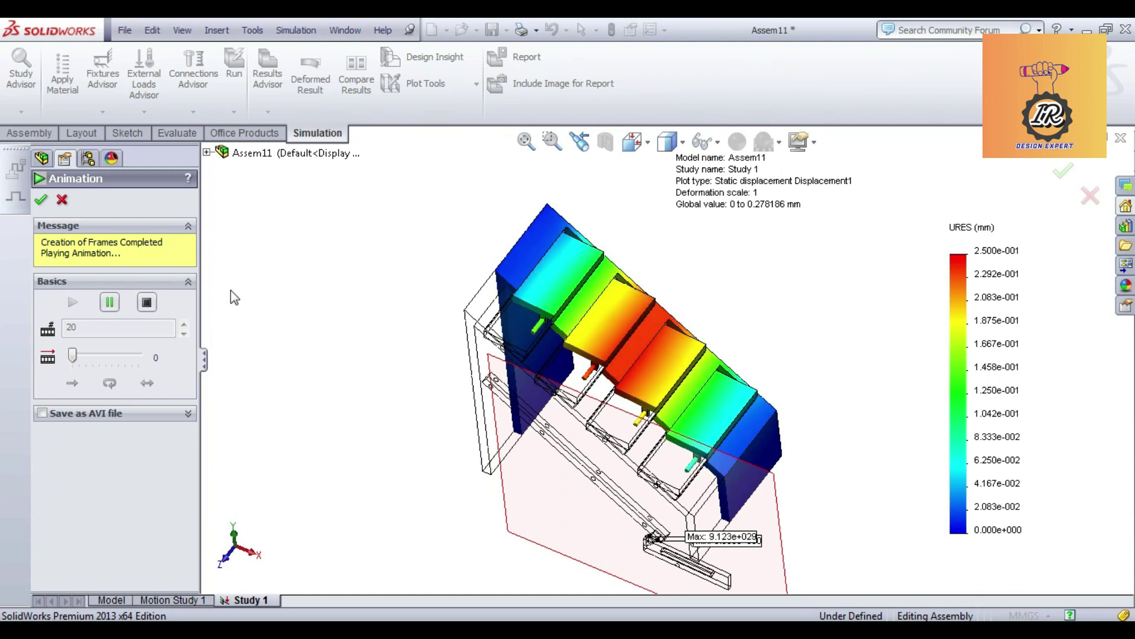
click(147, 303)
click(40, 200)
scroll(631, 367, down, 5)
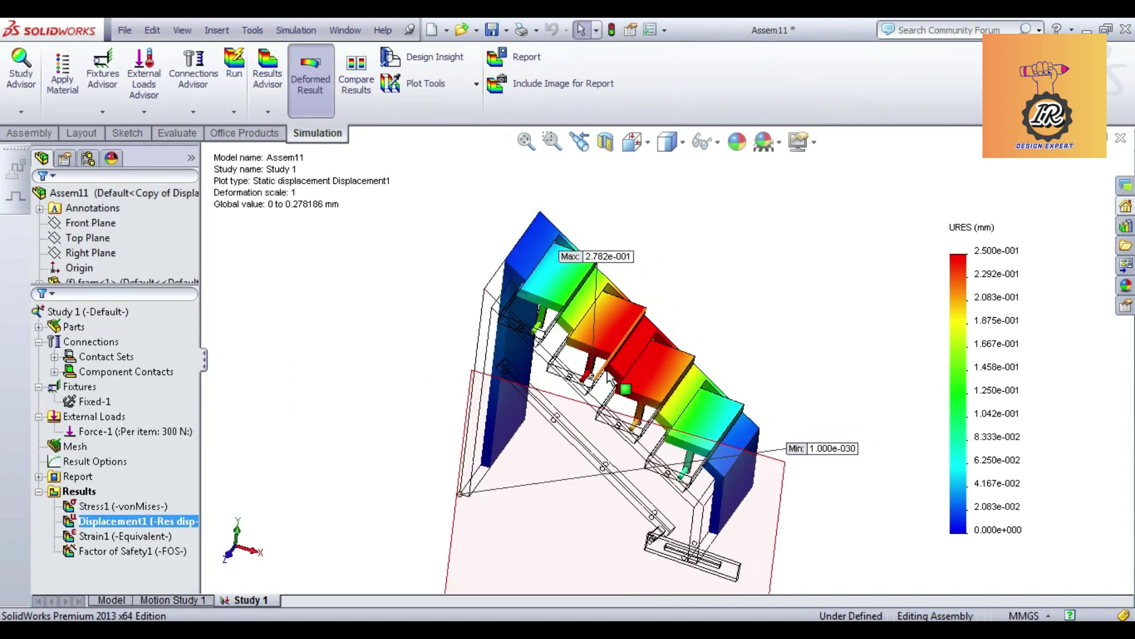
scroll(634, 355, down, 3)
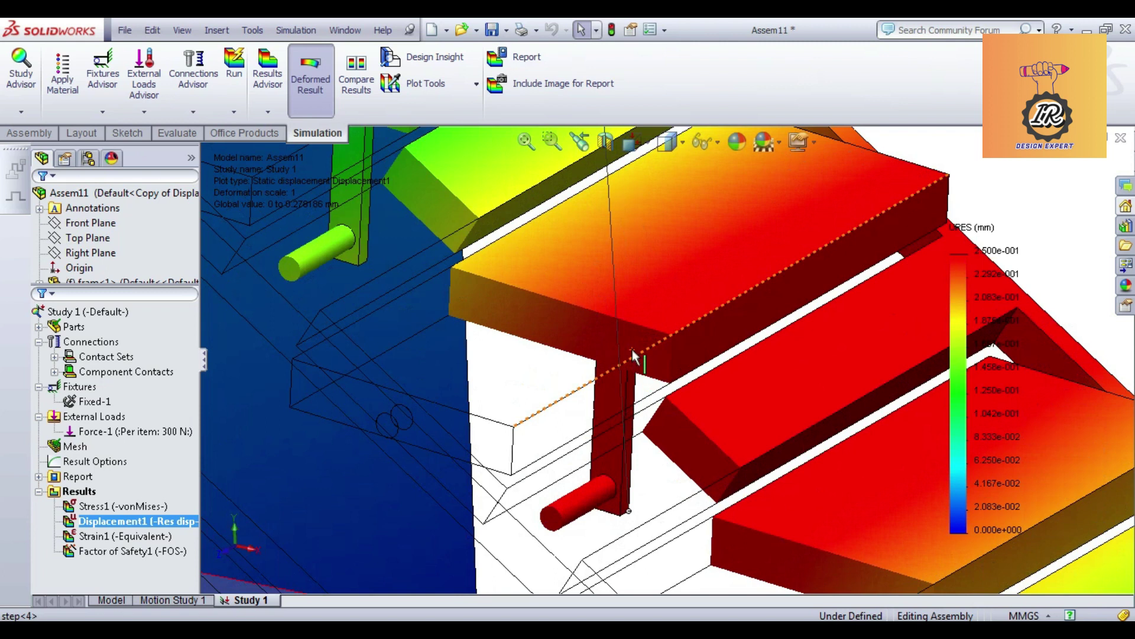
scroll(632, 351, up, 2)
scroll(631, 342, up, 5)
middle_drag(810, 384, 628, 397)
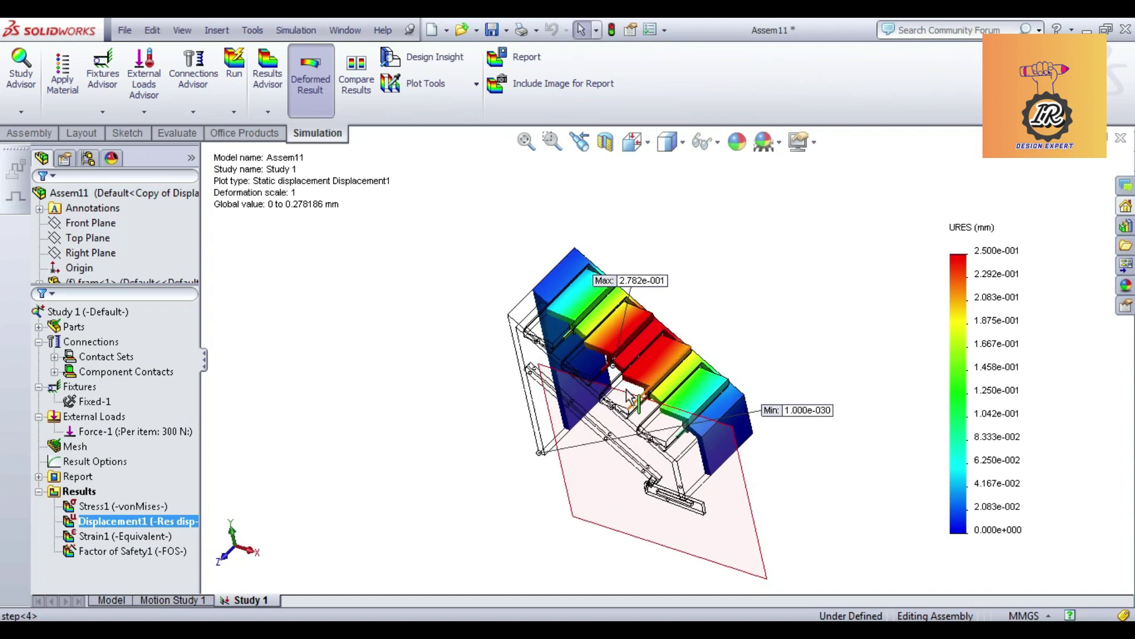
Iso-clip the displacement plot, raising the iso value to about 0.214–0.217 mm
right_click(122, 524)
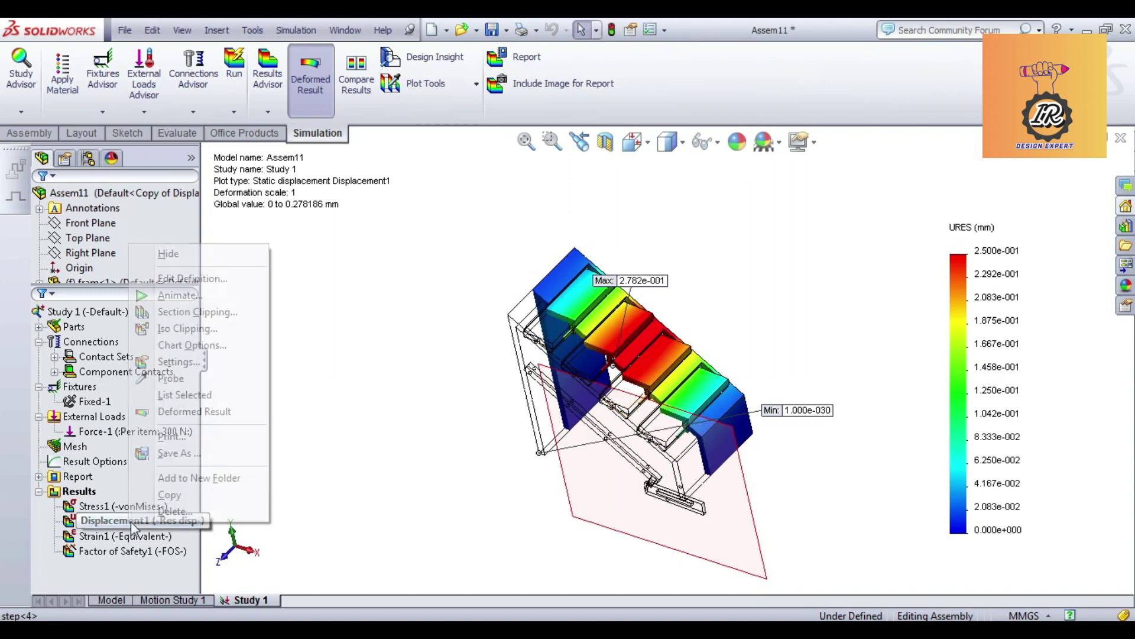
click(209, 334)
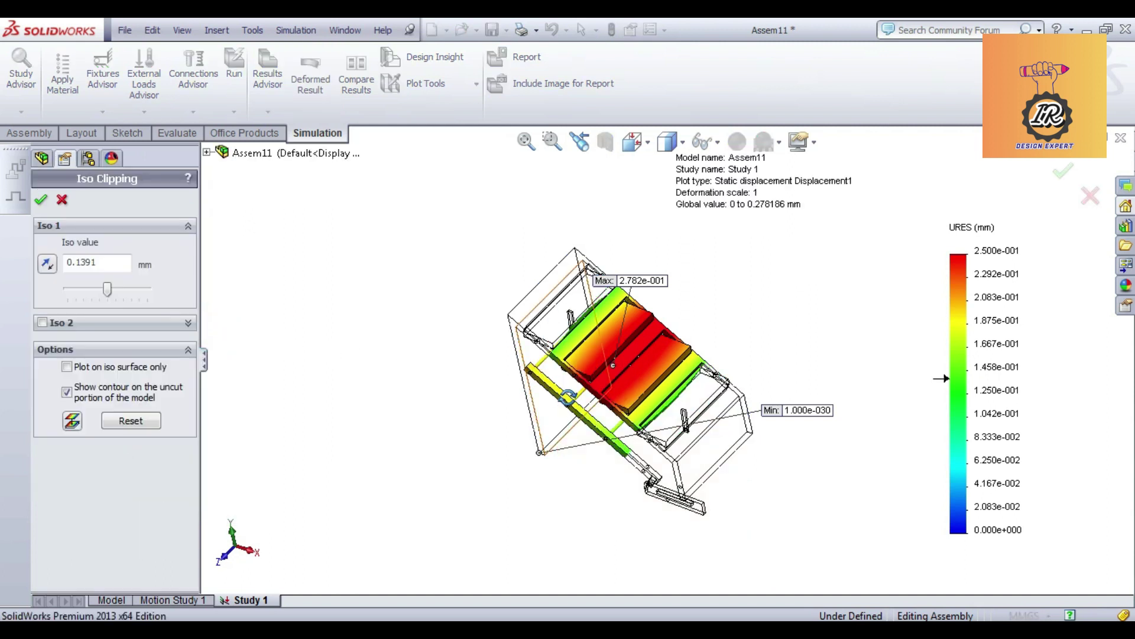
middle_drag(570, 401, 547, 389)
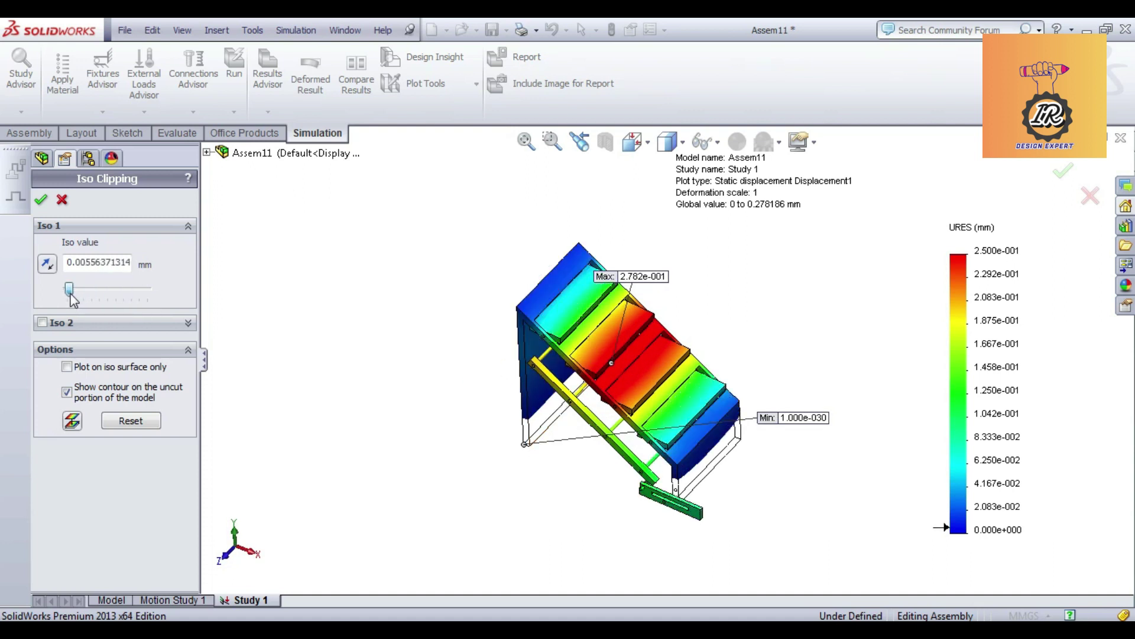
drag(85, 294, 105, 294)
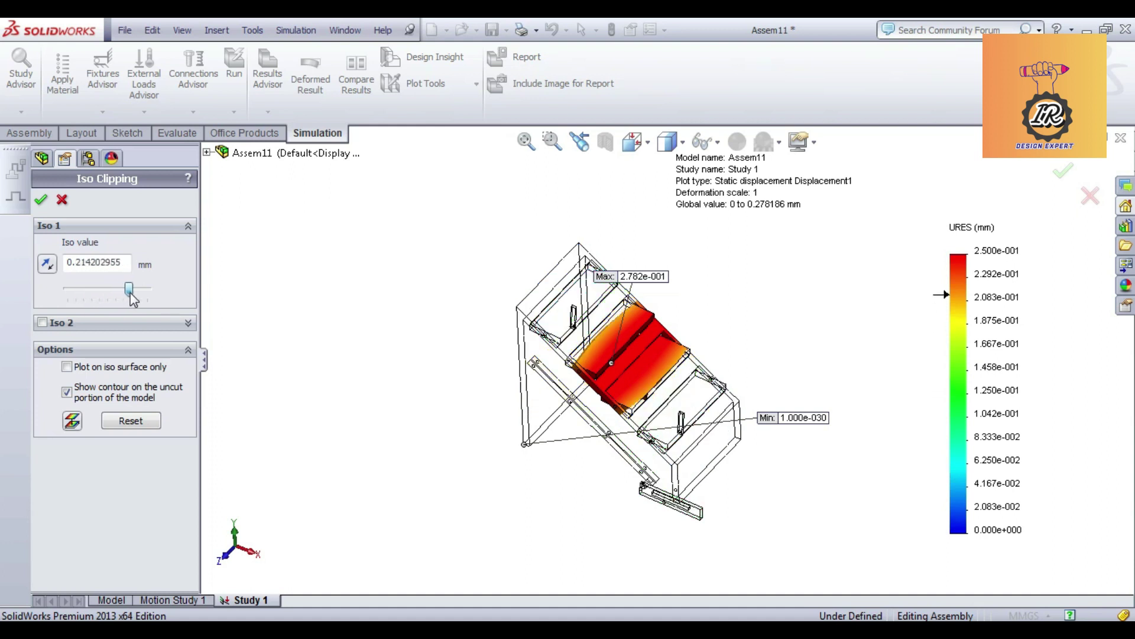
Inspect the clipped red region from side-on views, then accept the iso clipping
middle_drag(619, 378, 554, 334)
scroll(632, 367, up, 5)
scroll(554, 334, down, 10)
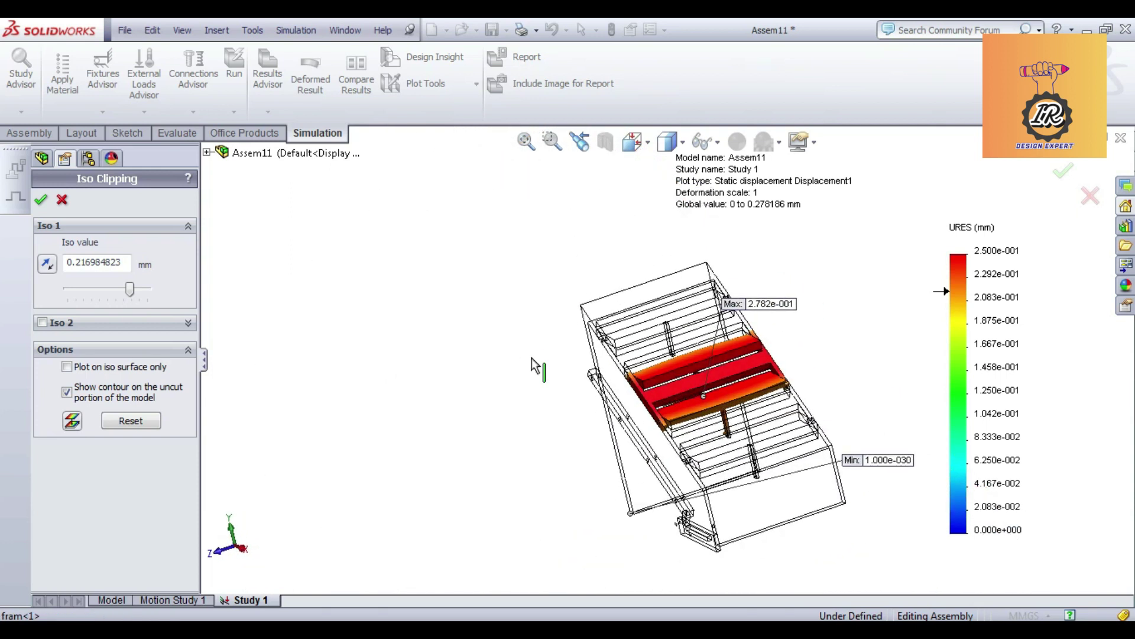
middle_drag(581, 402, 579, 398)
scroll(579, 396, up, 5)
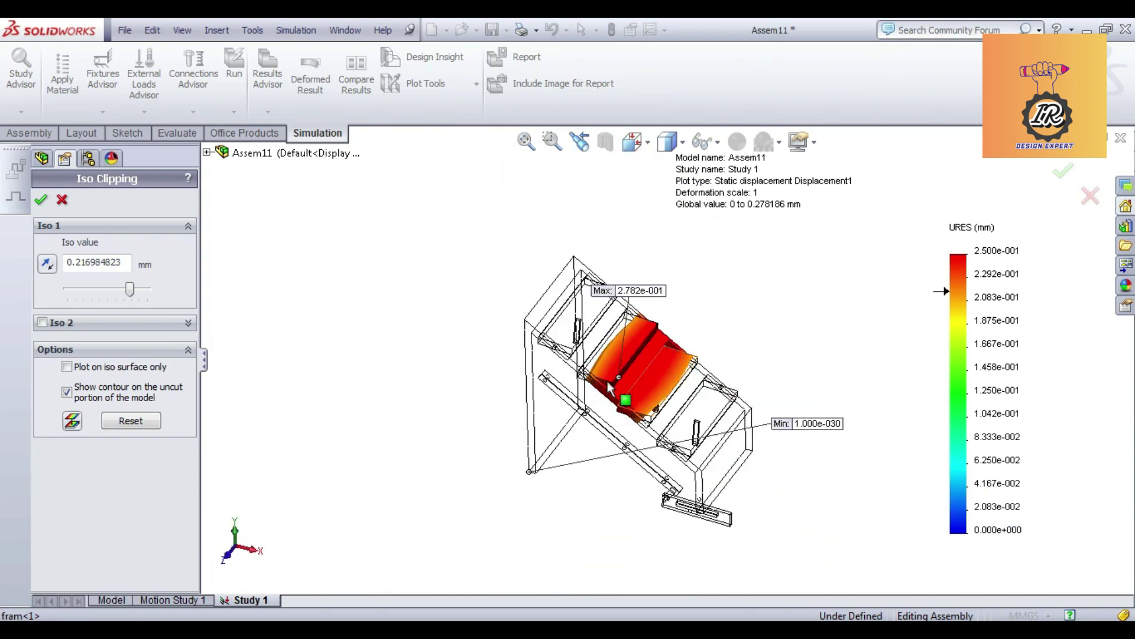
click(62, 200)
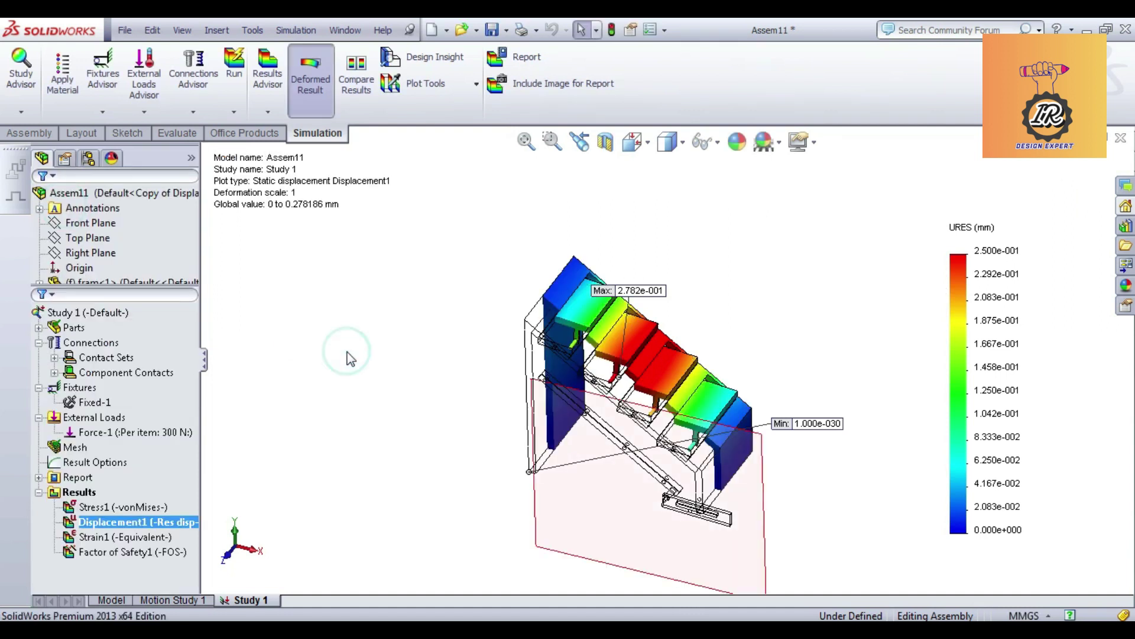
middle_drag(402, 377, 735, 355)
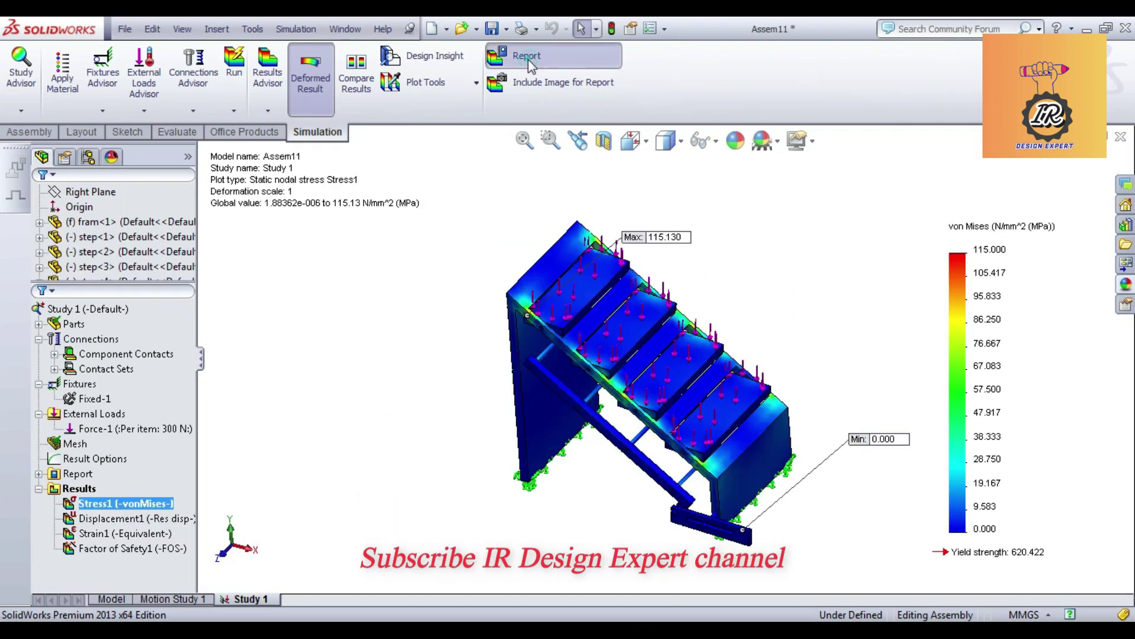
Publish the static study report with all sections as a Word document named report_steps
click(529, 60)
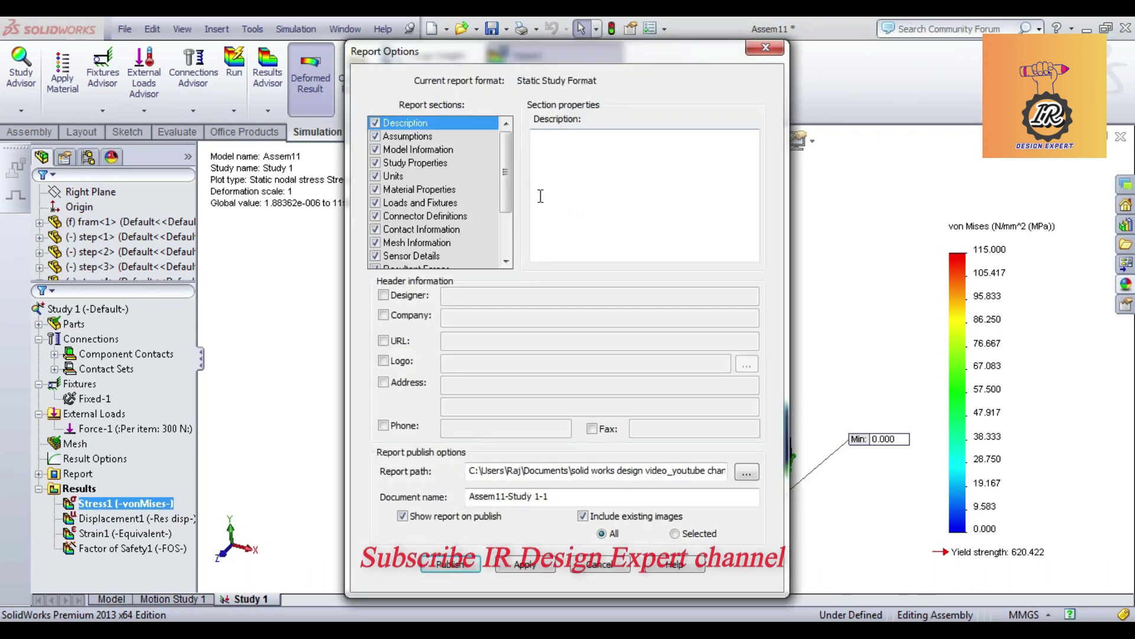
click(506, 245)
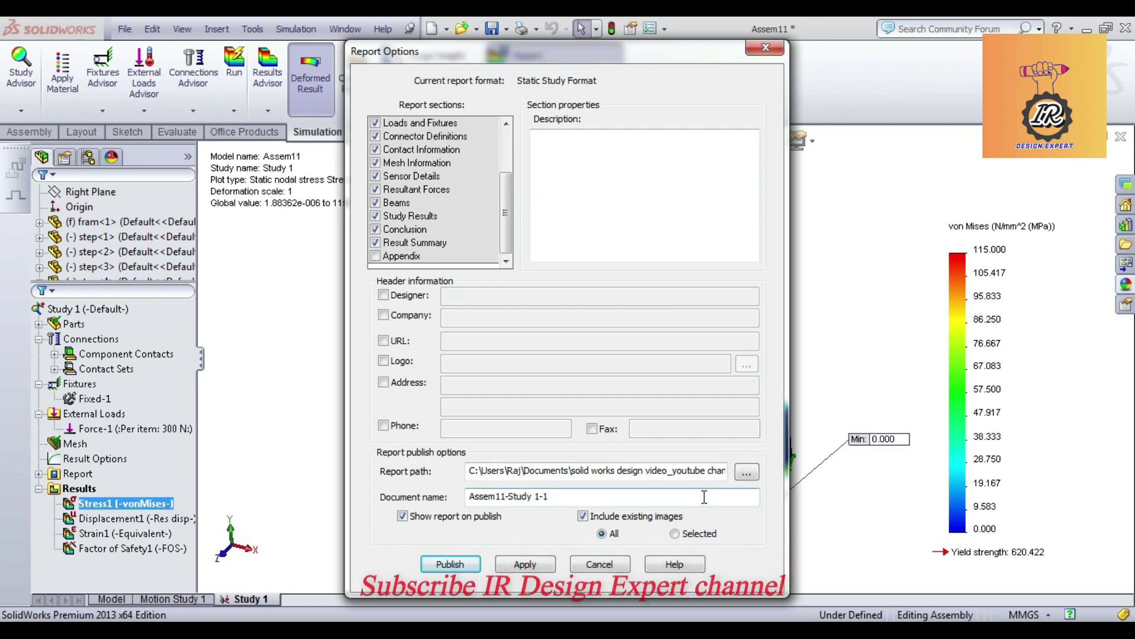
drag(591, 499, 410, 503)
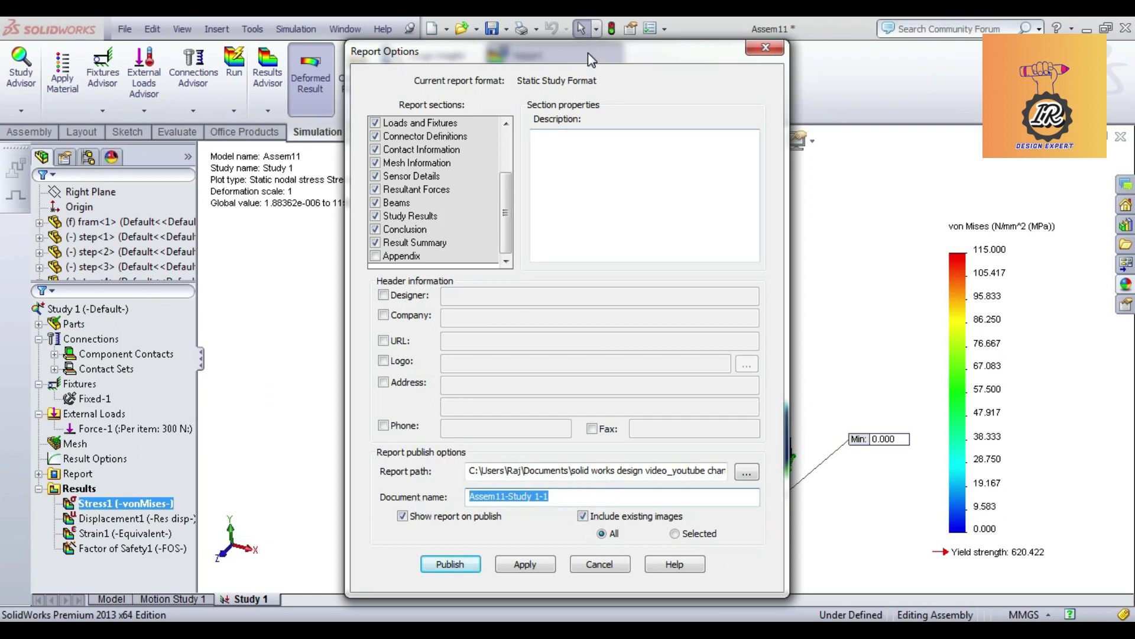
drag(589, 59, 591, 117)
text(report_steps)
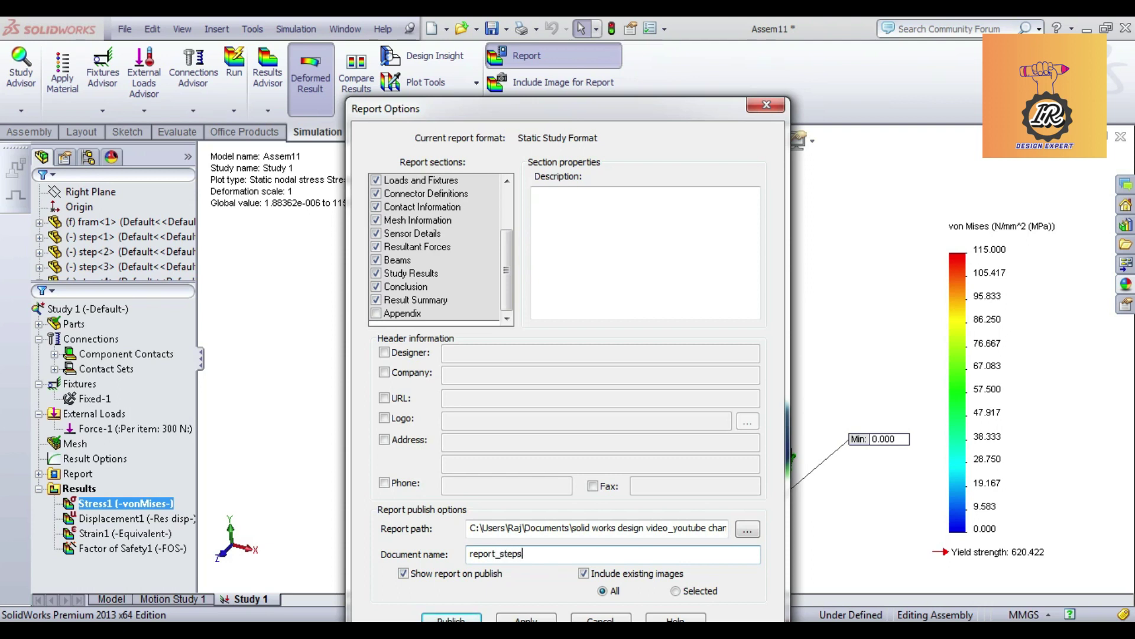
drag(559, 117, 556, 61)
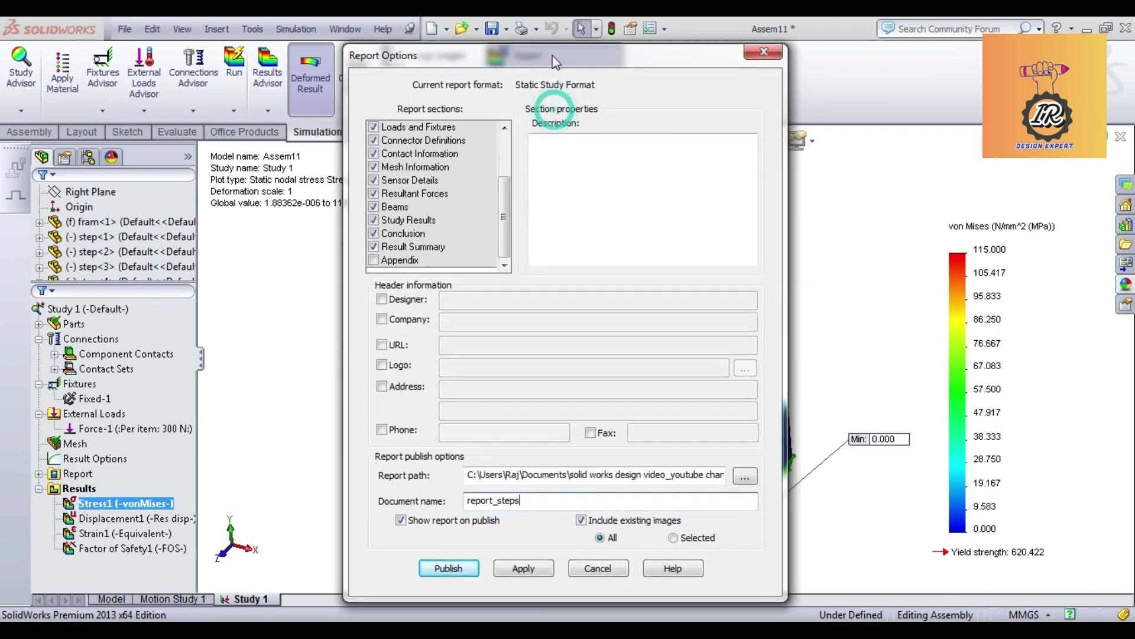
click(471, 568)
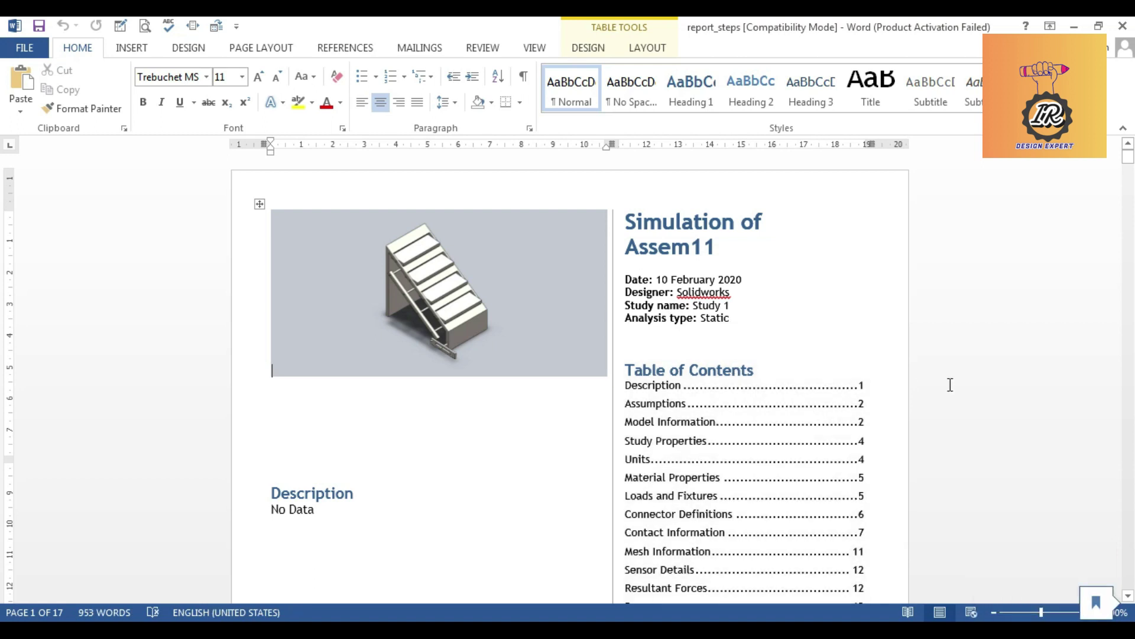
scroll(950, 385, down, 8)
scroll(952, 402, down, 20)
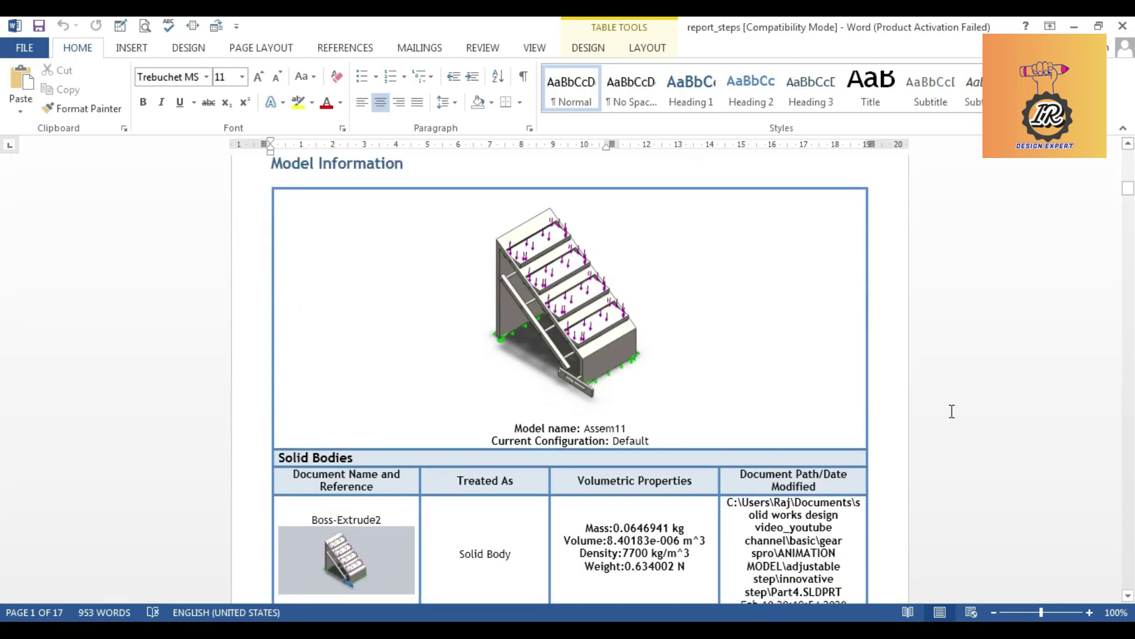
scroll(950, 408, up, 6)
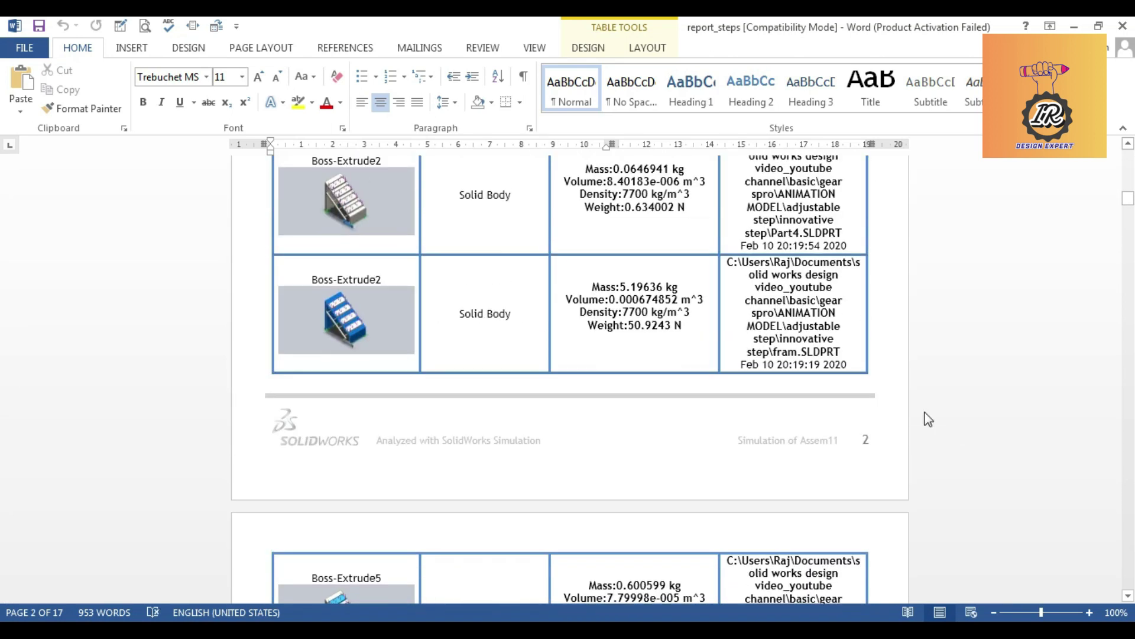
scroll(795, 345, down, 5)
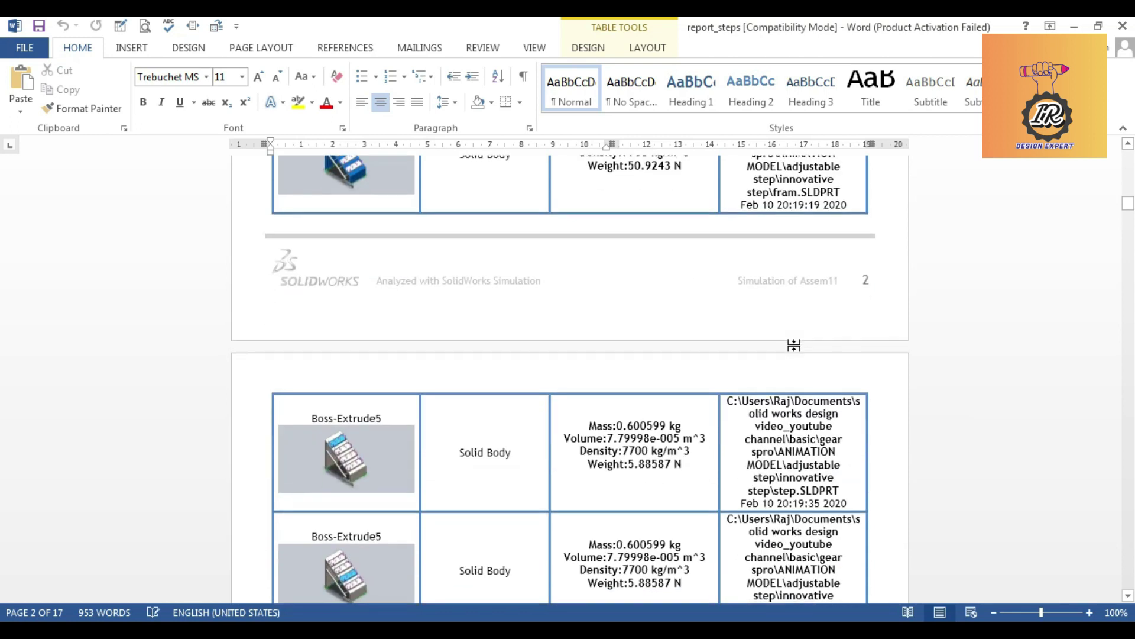
scroll(611, 337, down, 8)
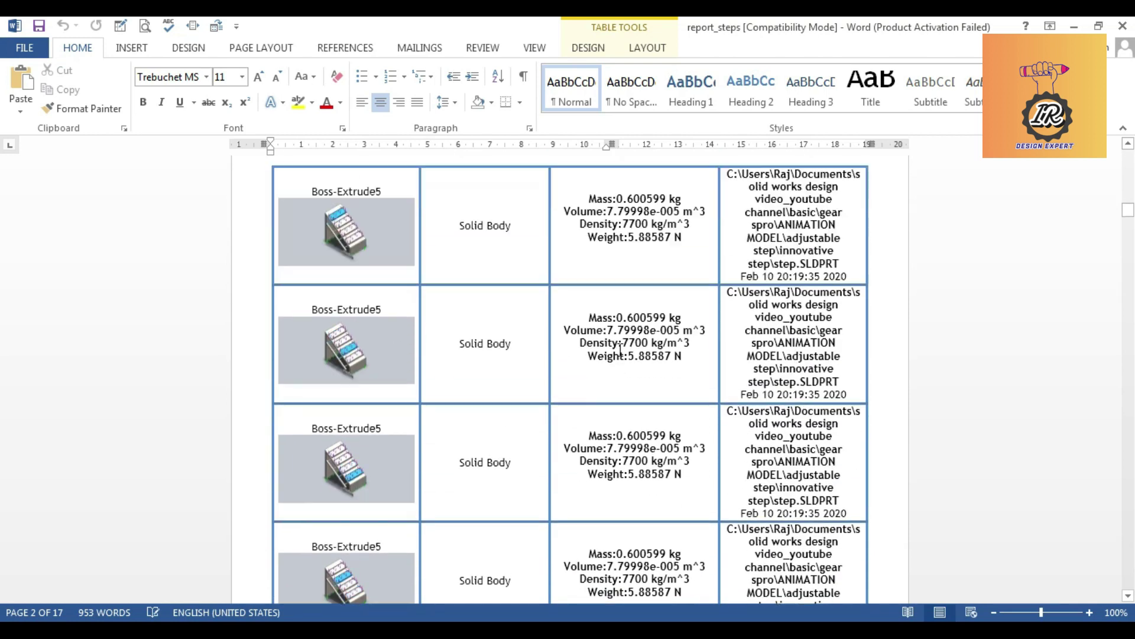
scroll(612, 435, down, 12)
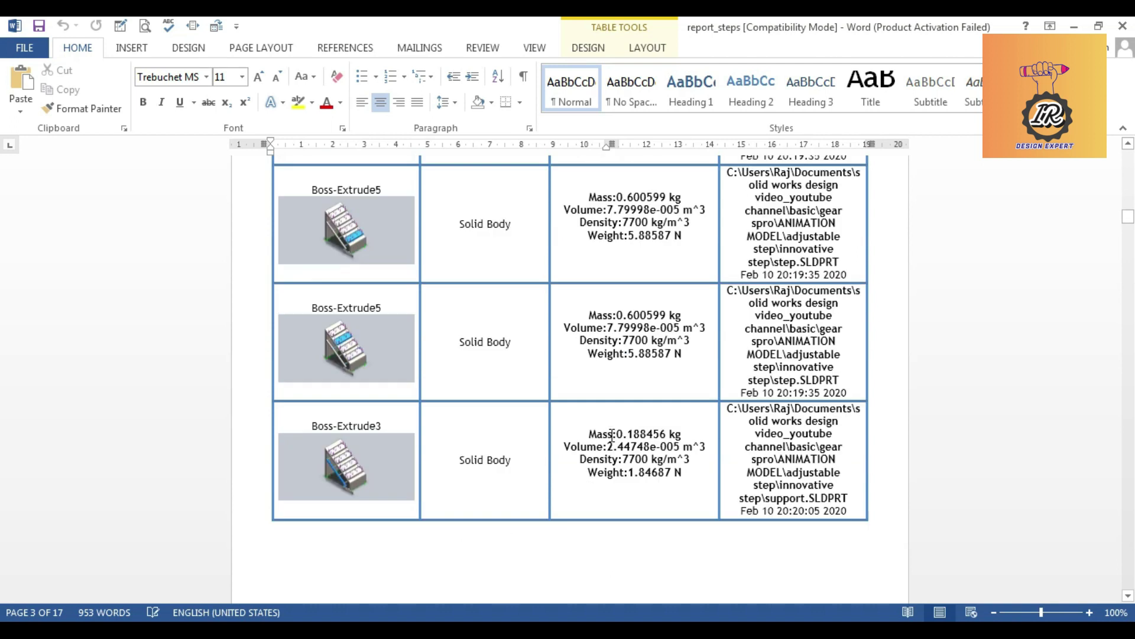
scroll(613, 435, down, 14)
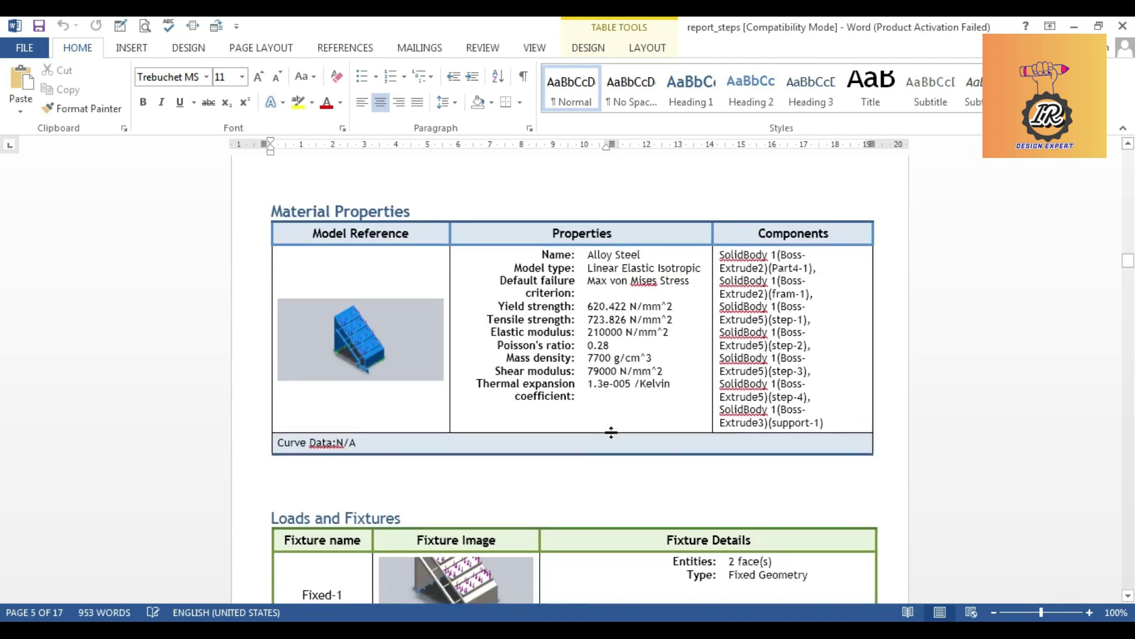
scroll(611, 432, down, 5)
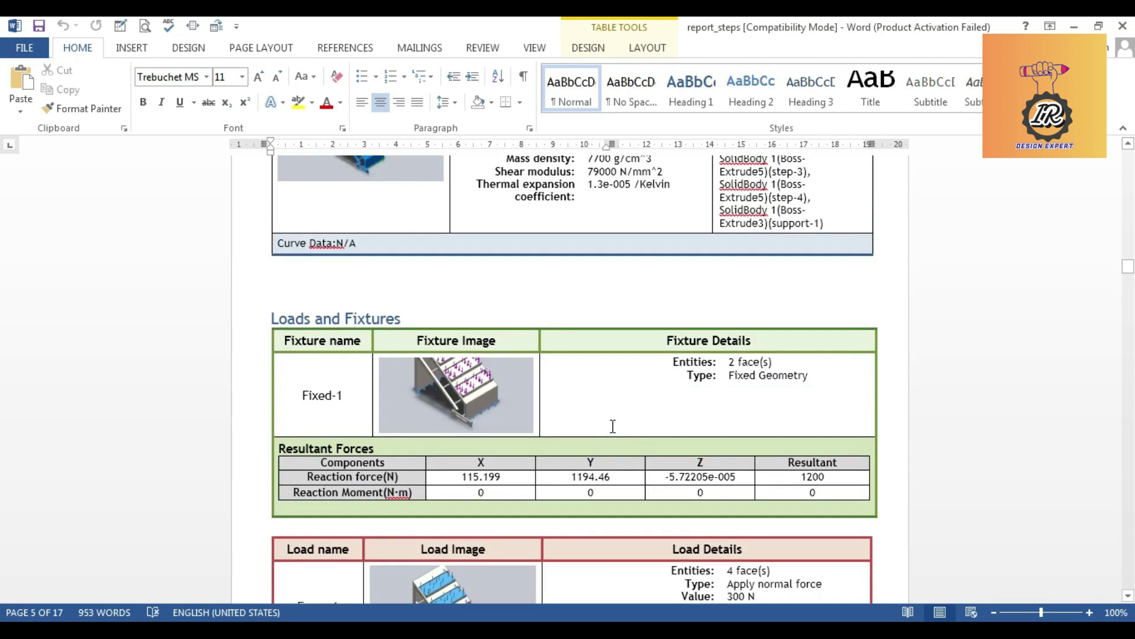
scroll(613, 426, down, 7)
scroll(613, 423, down, 10)
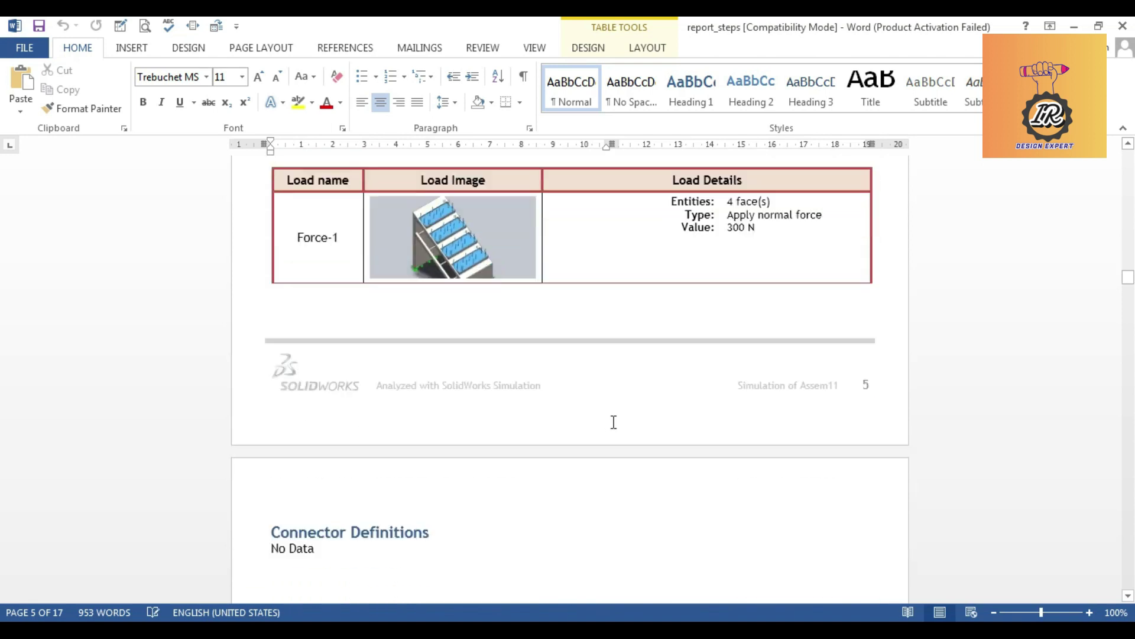
scroll(613, 422, down, 15)
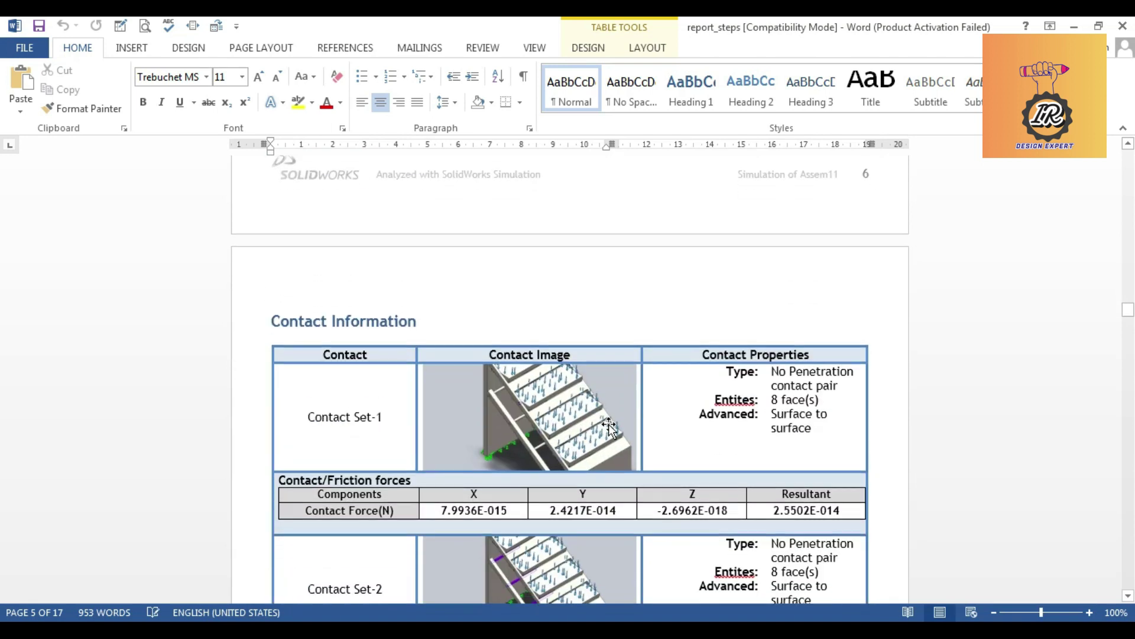
scroll(609, 424, down, 1)
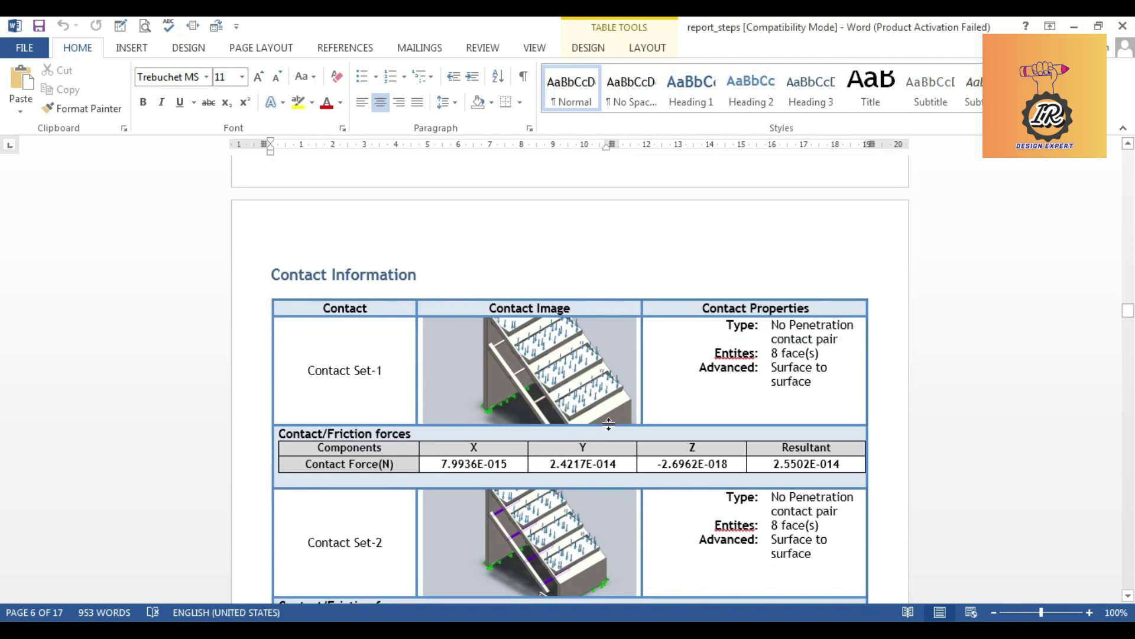
scroll(611, 420, down, 4)
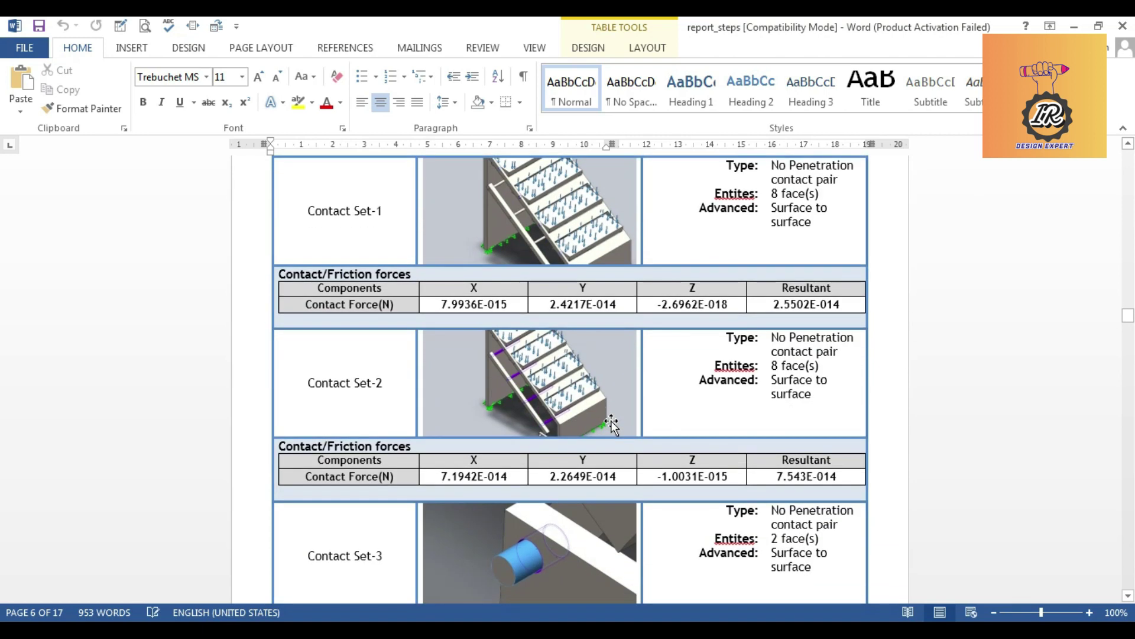
scroll(613, 421, down, 18)
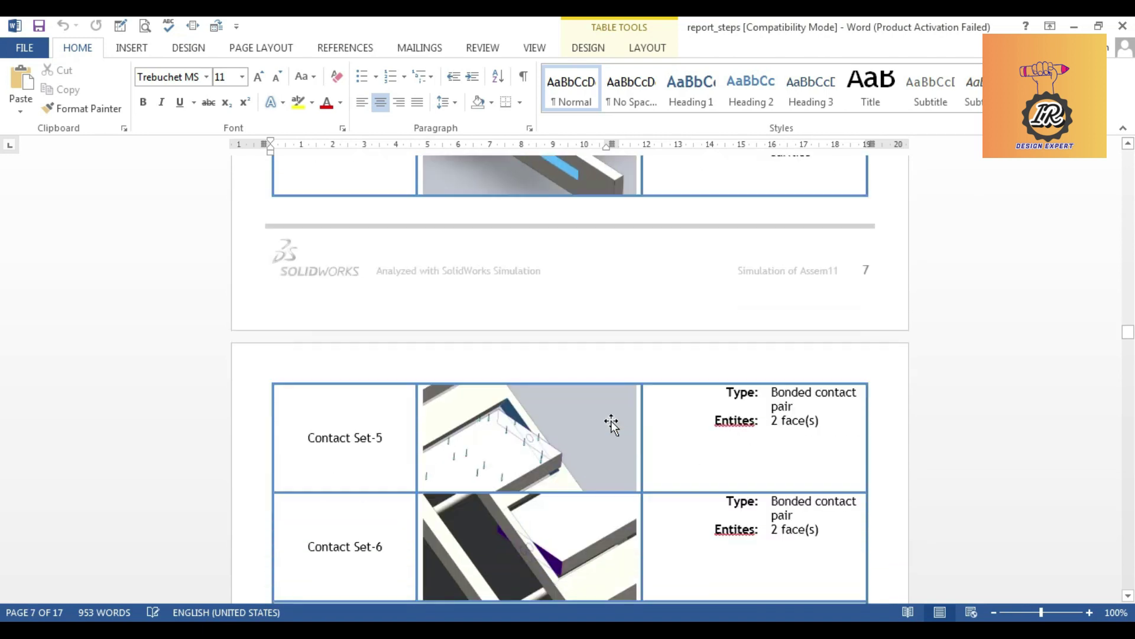
scroll(612, 423, down, 7)
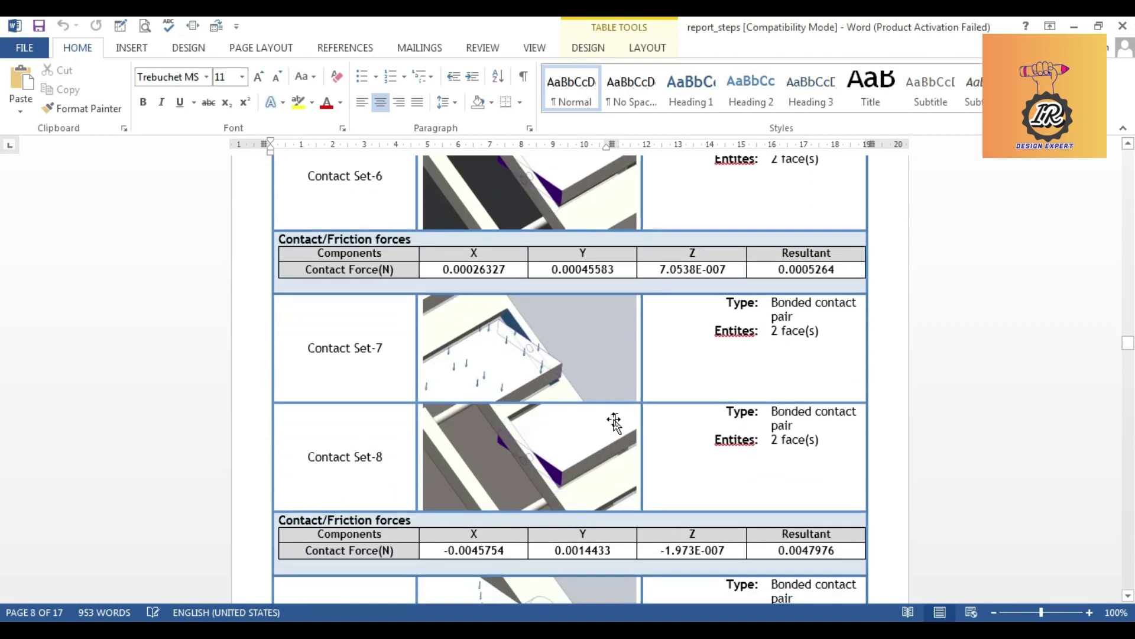
scroll(615, 425, down, 8)
scroll(613, 420, down, 20)
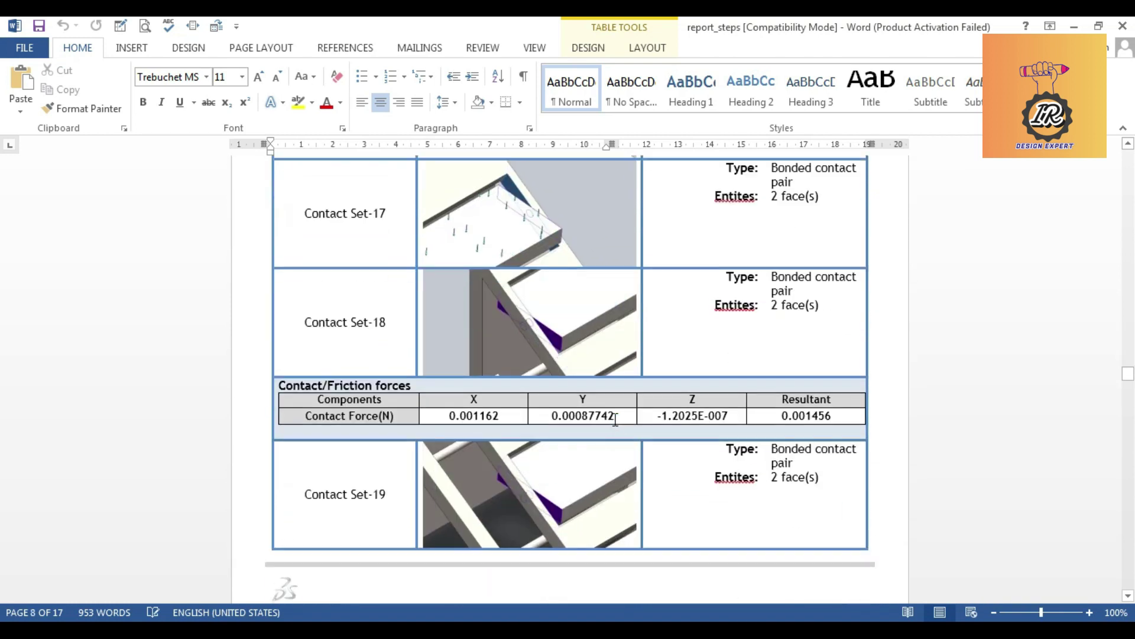
scroll(609, 427, down, 20)
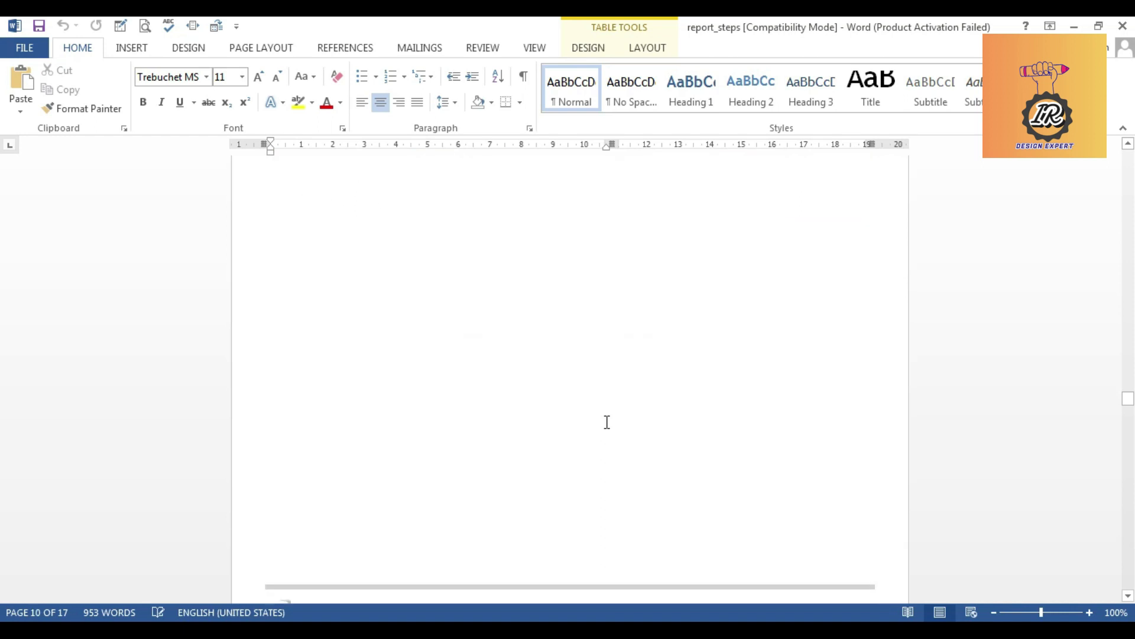
scroll(607, 424, down, 10)
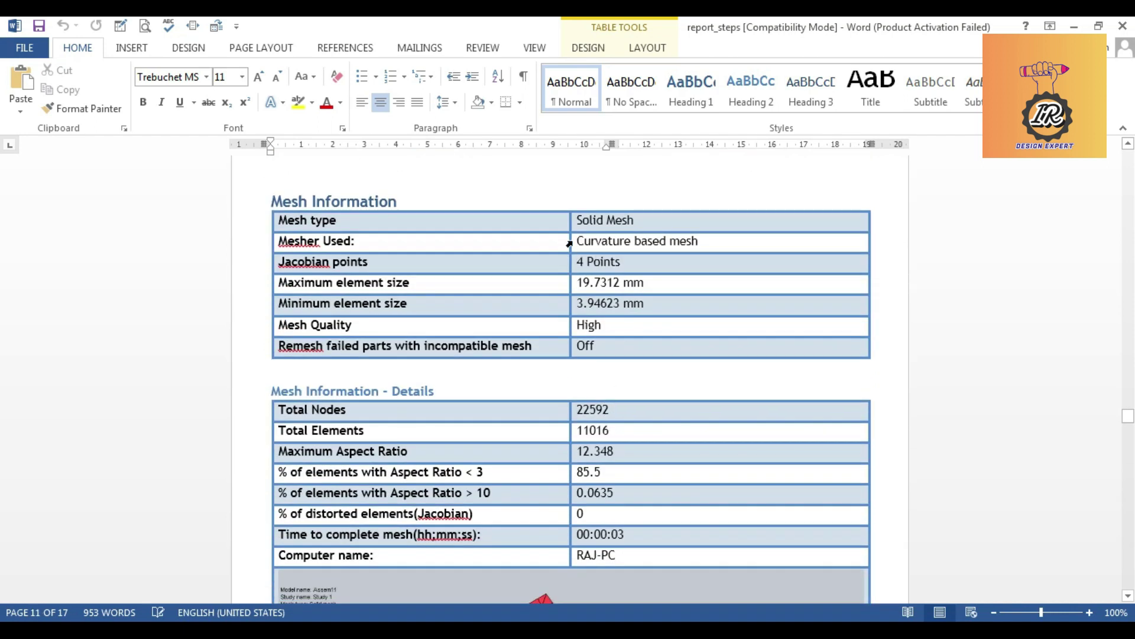
scroll(593, 396, down, 8)
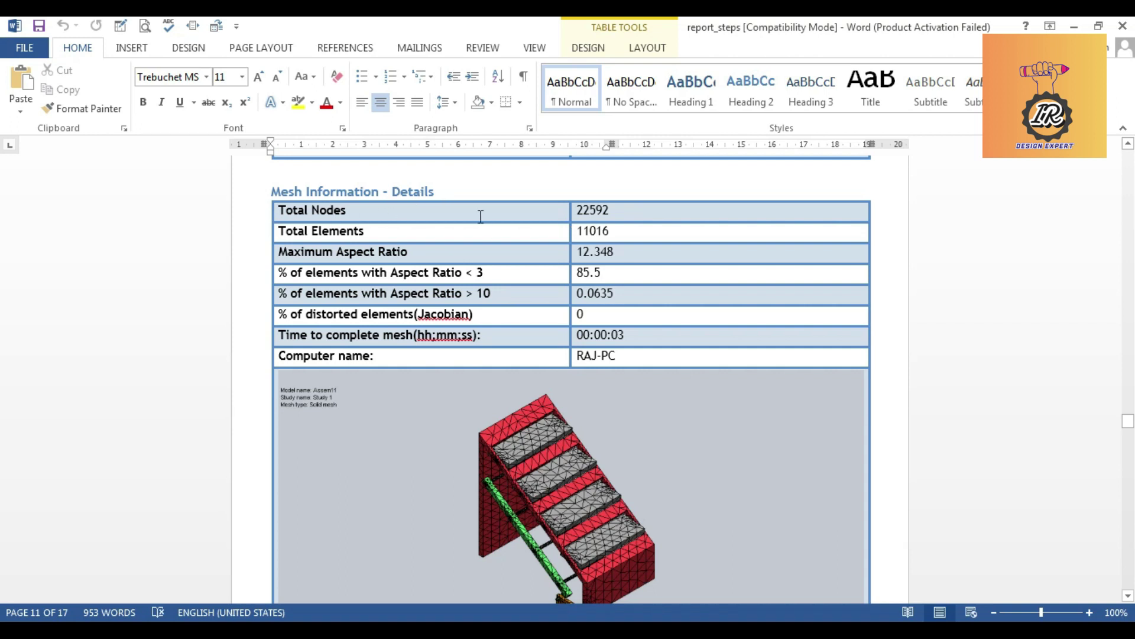
scroll(569, 353, down, 20)
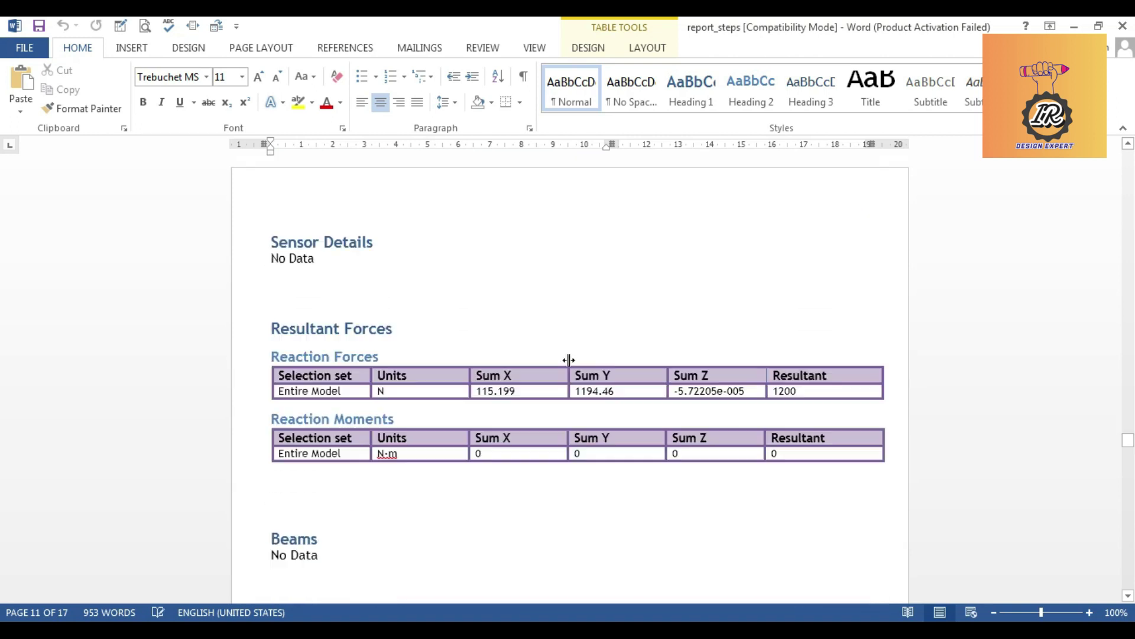
scroll(571, 362, down, 20)
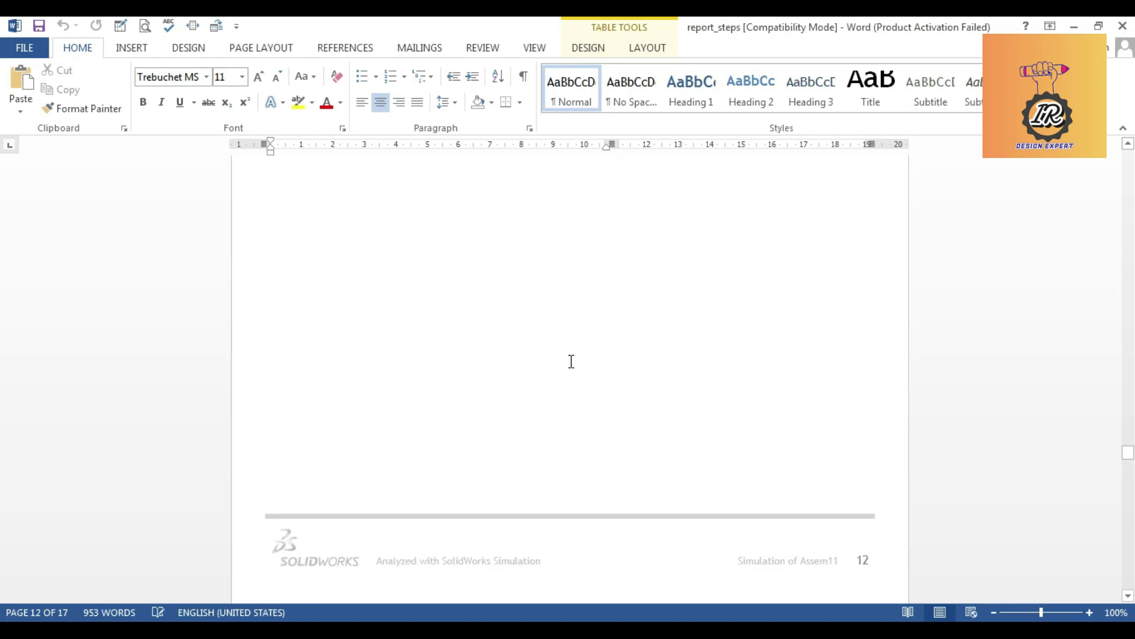
scroll(569, 361, down, 8)
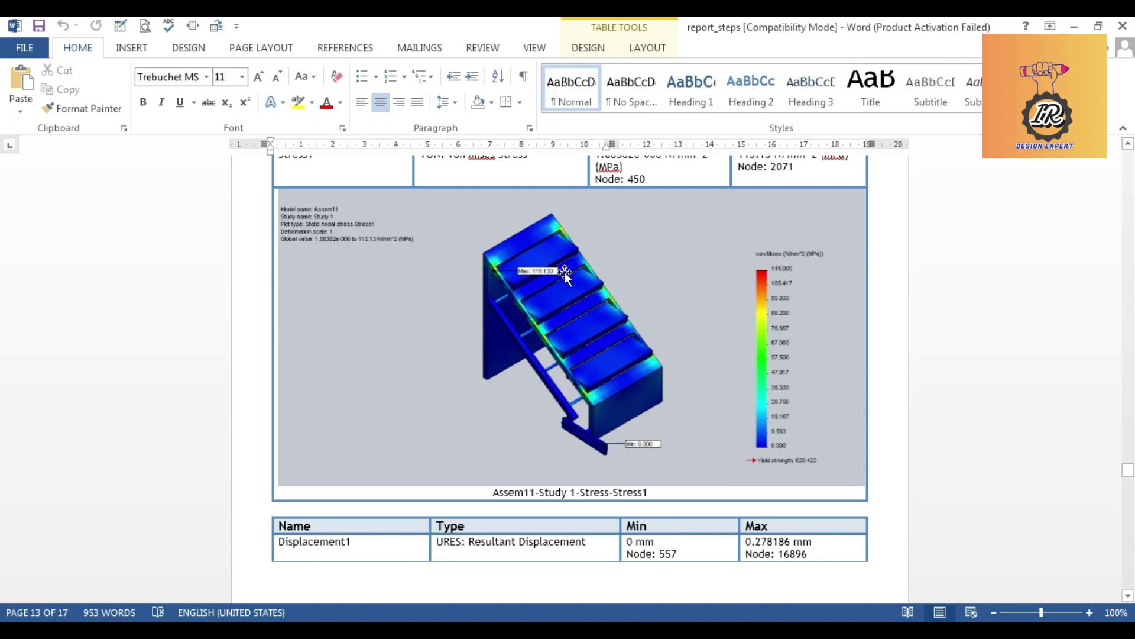
scroll(568, 437, down, 7)
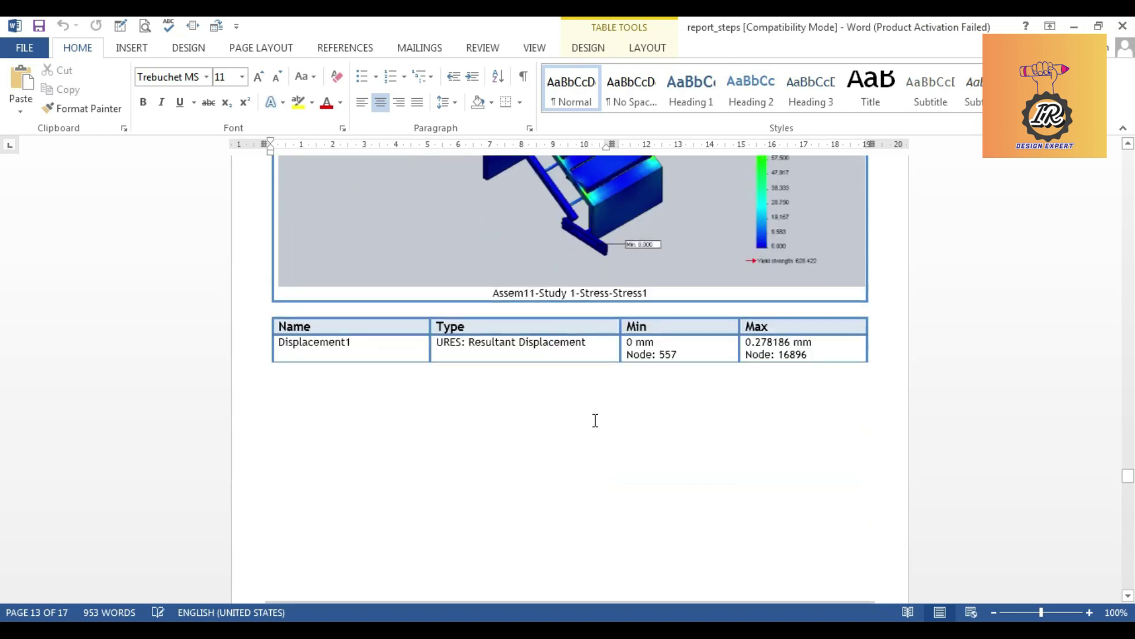
scroll(614, 408, down, 20)
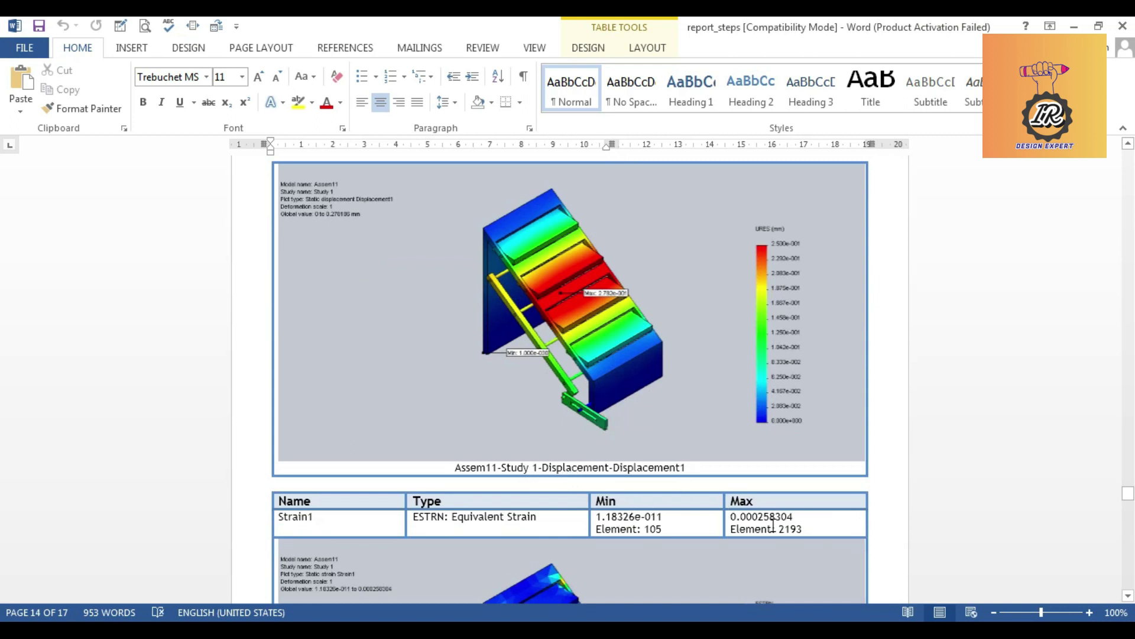
scroll(673, 463, down, 15)
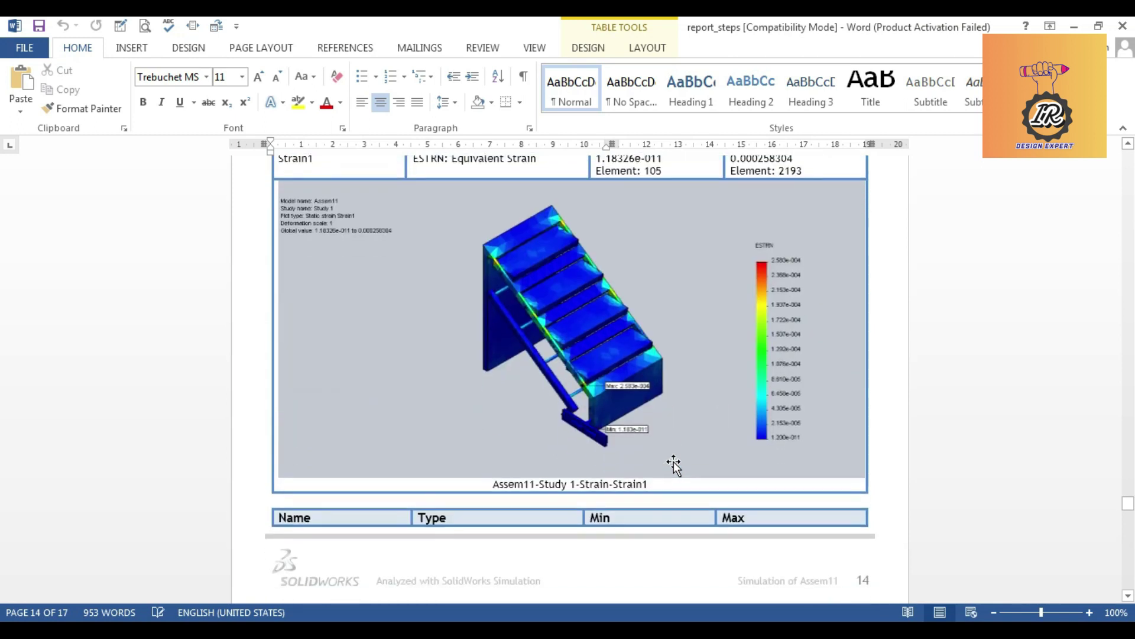
scroll(663, 520, up, 2)
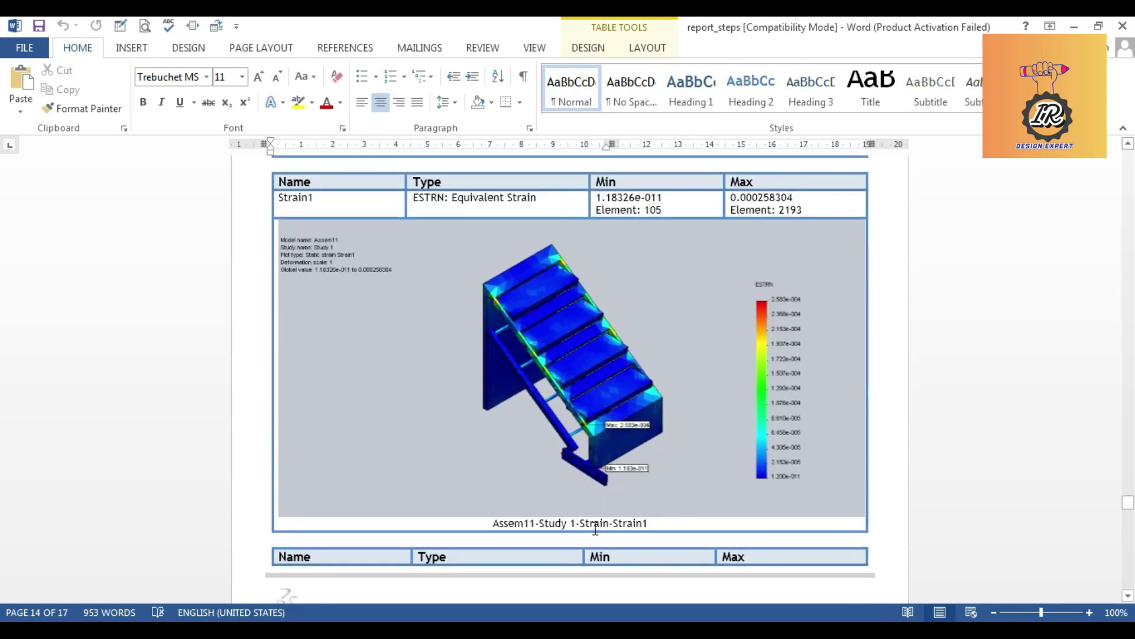
scroll(636, 520, down, 12)
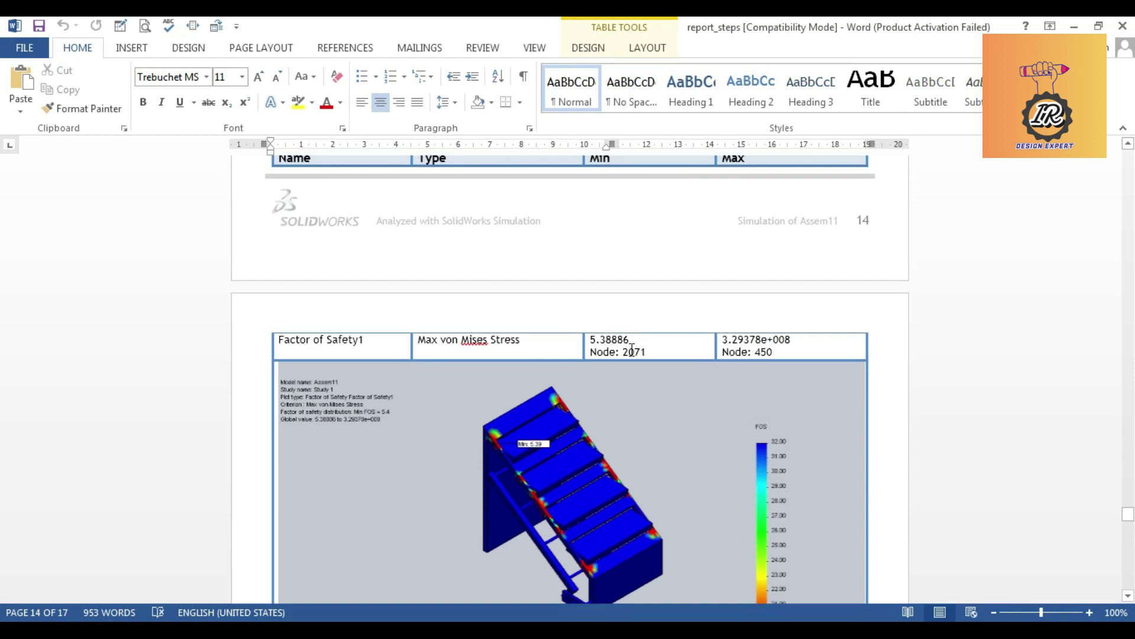
scroll(777, 349, up, 11)
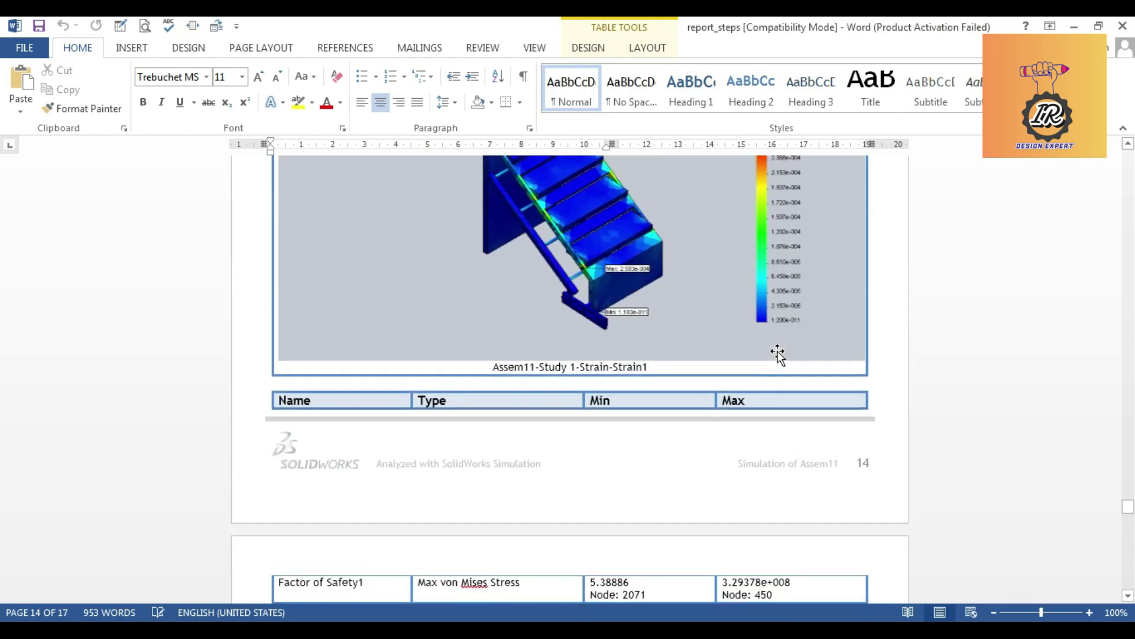
scroll(779, 355, down, 6)
scroll(779, 353, down, 11)
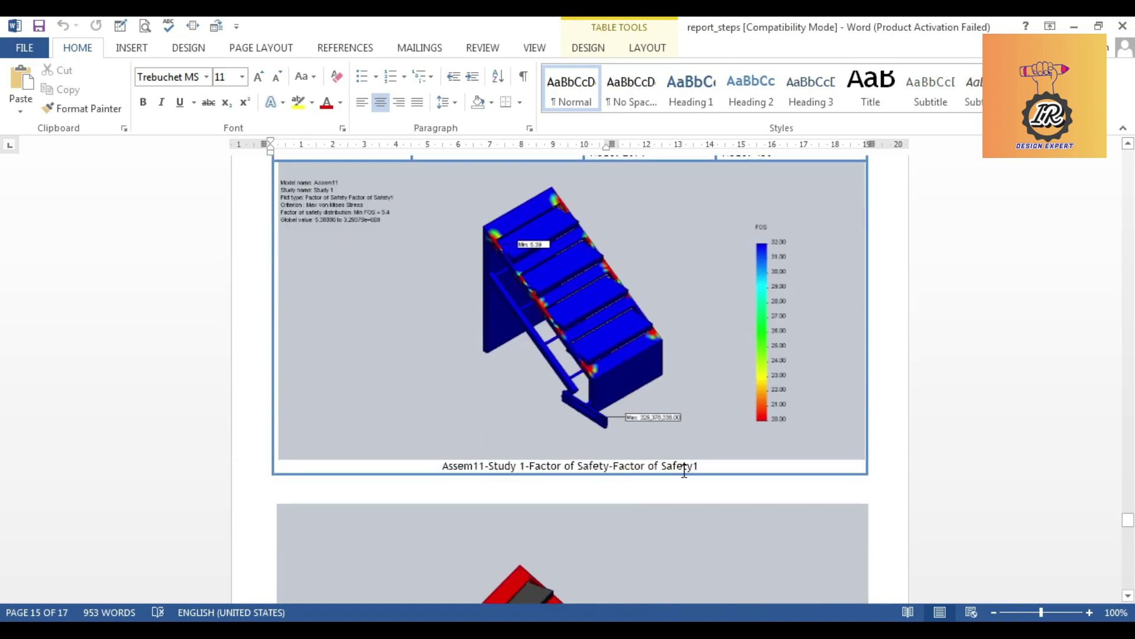
scroll(686, 471, down, 20)
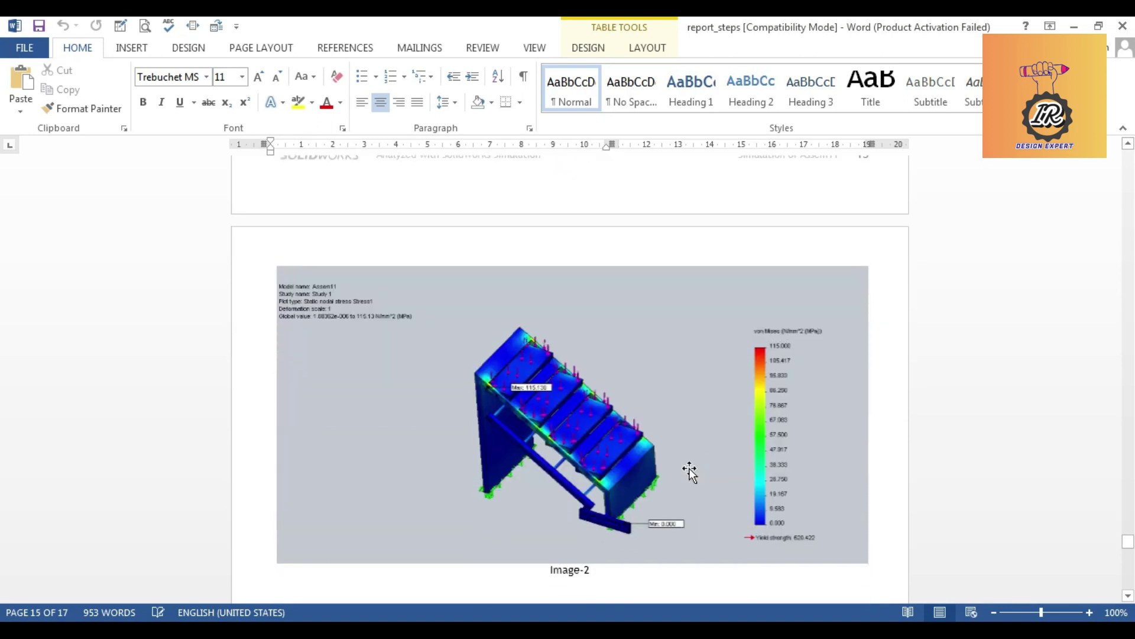
scroll(689, 471, down, 6)
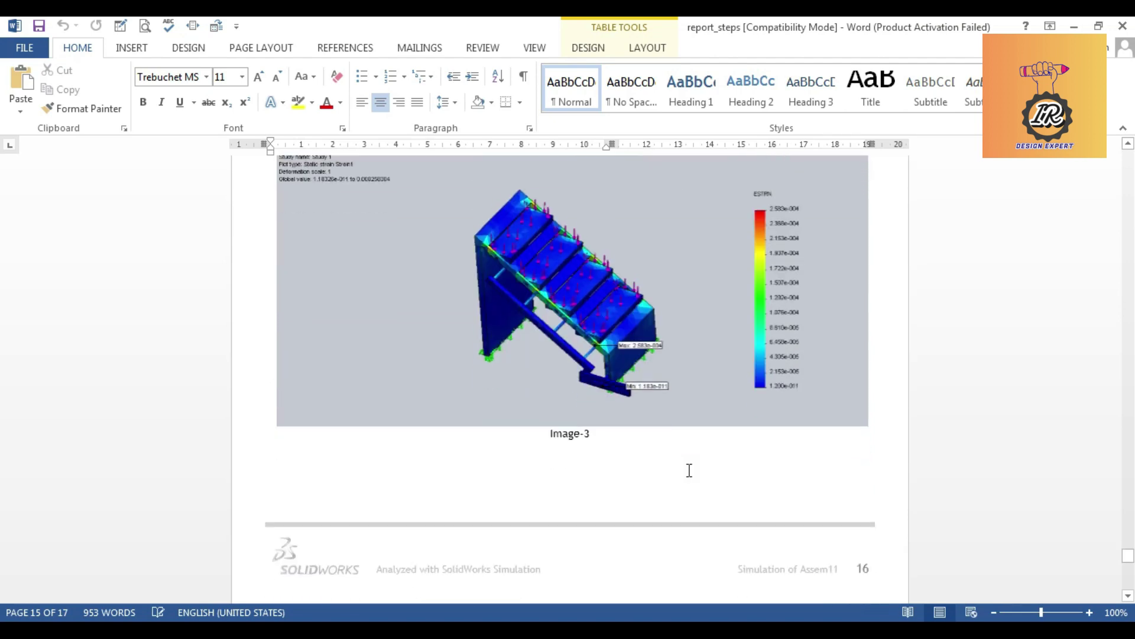